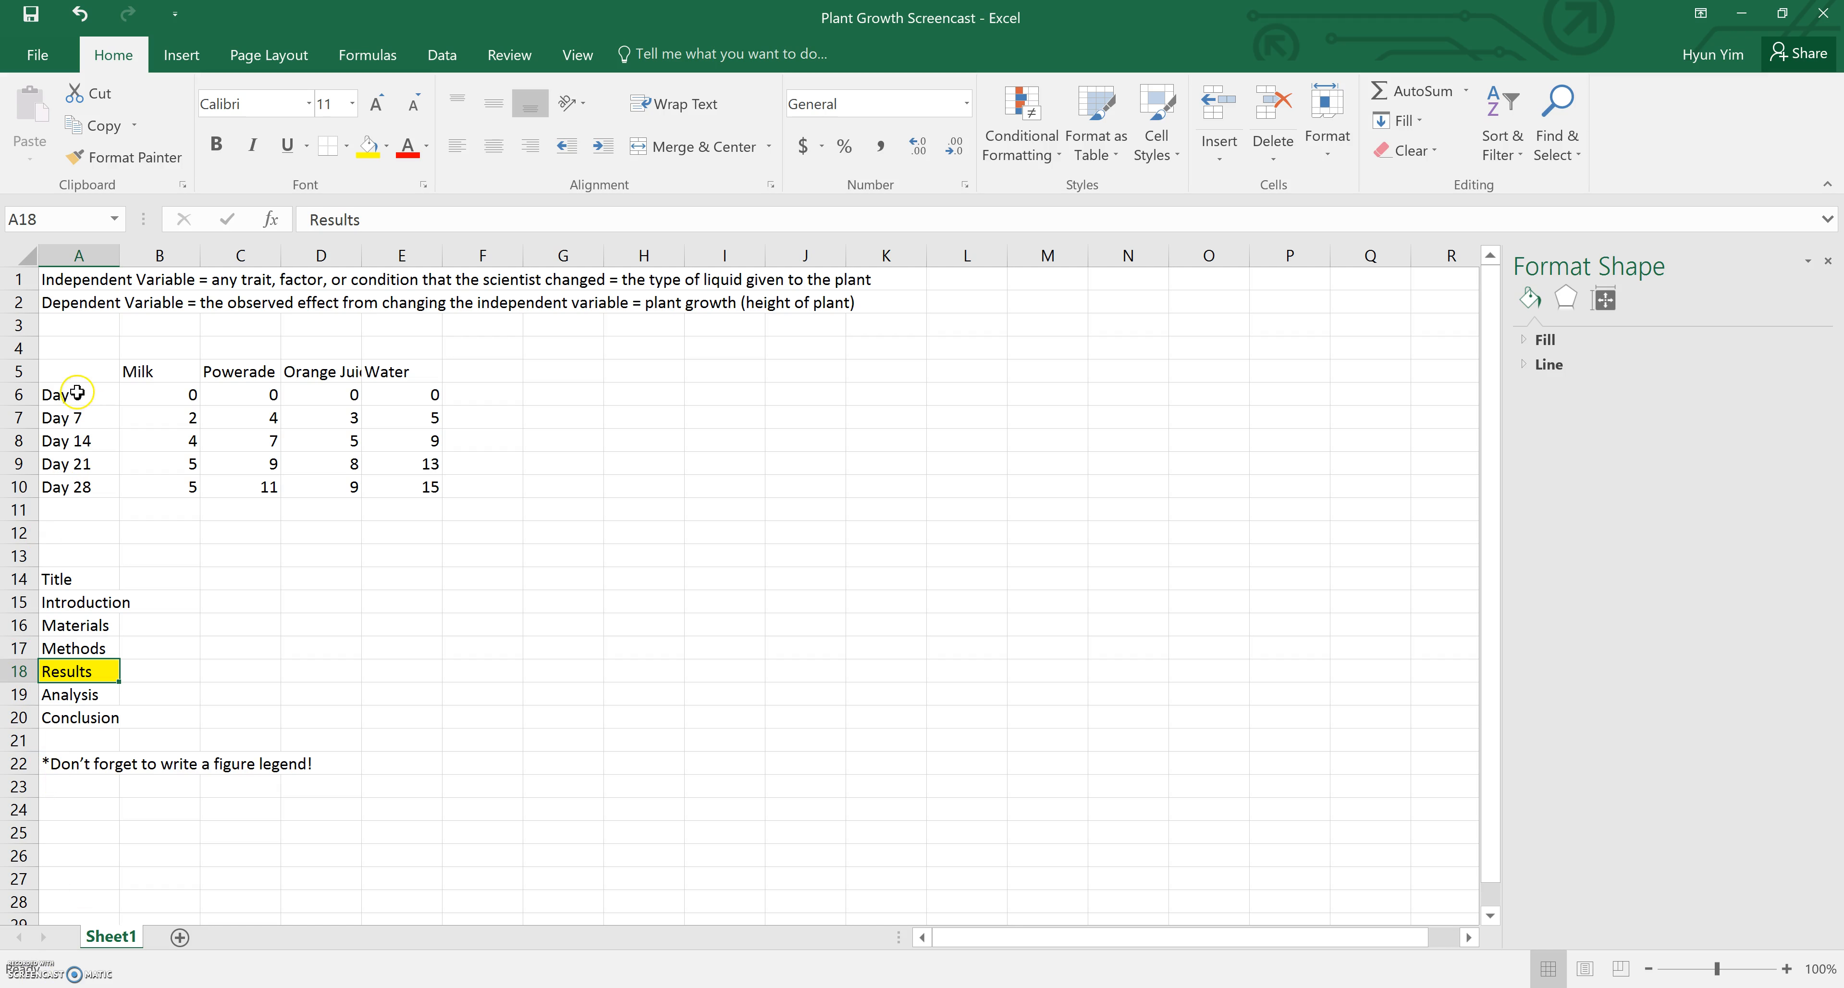
Examine the report section headings, the variable definitions in rows 1–2, and the liquid column headers
click(86, 376)
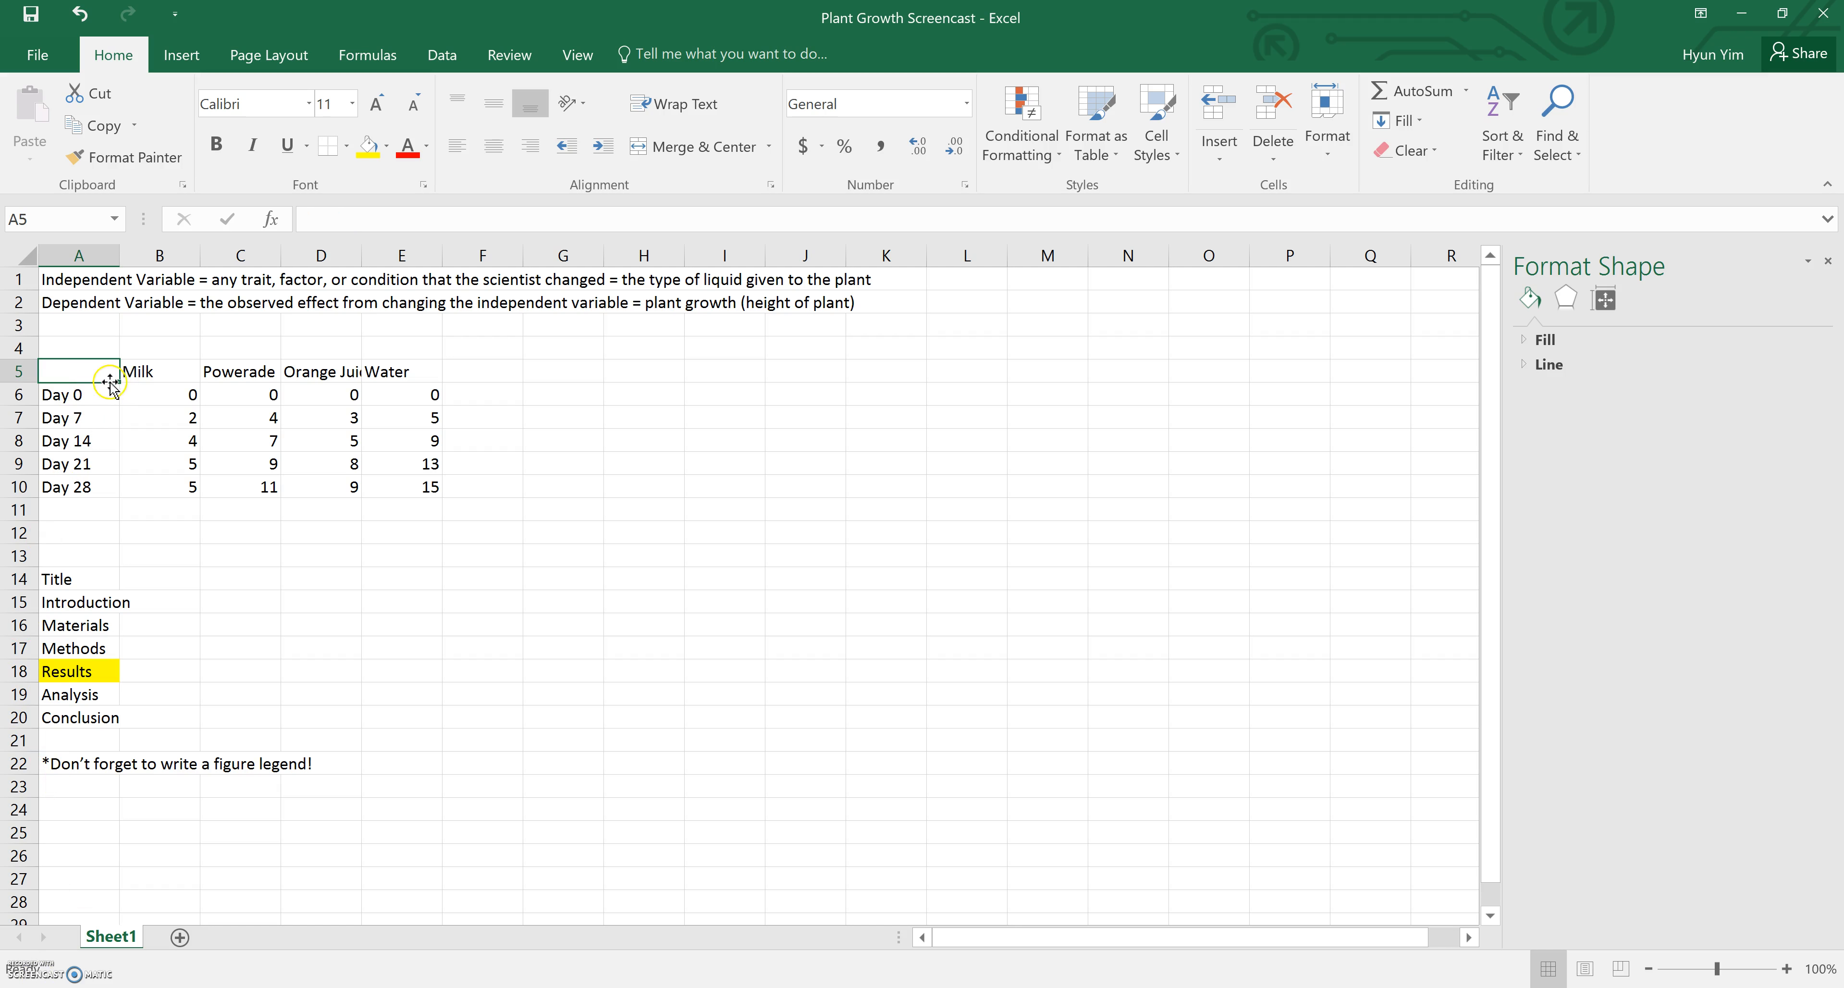
click(57, 363)
click(93, 671)
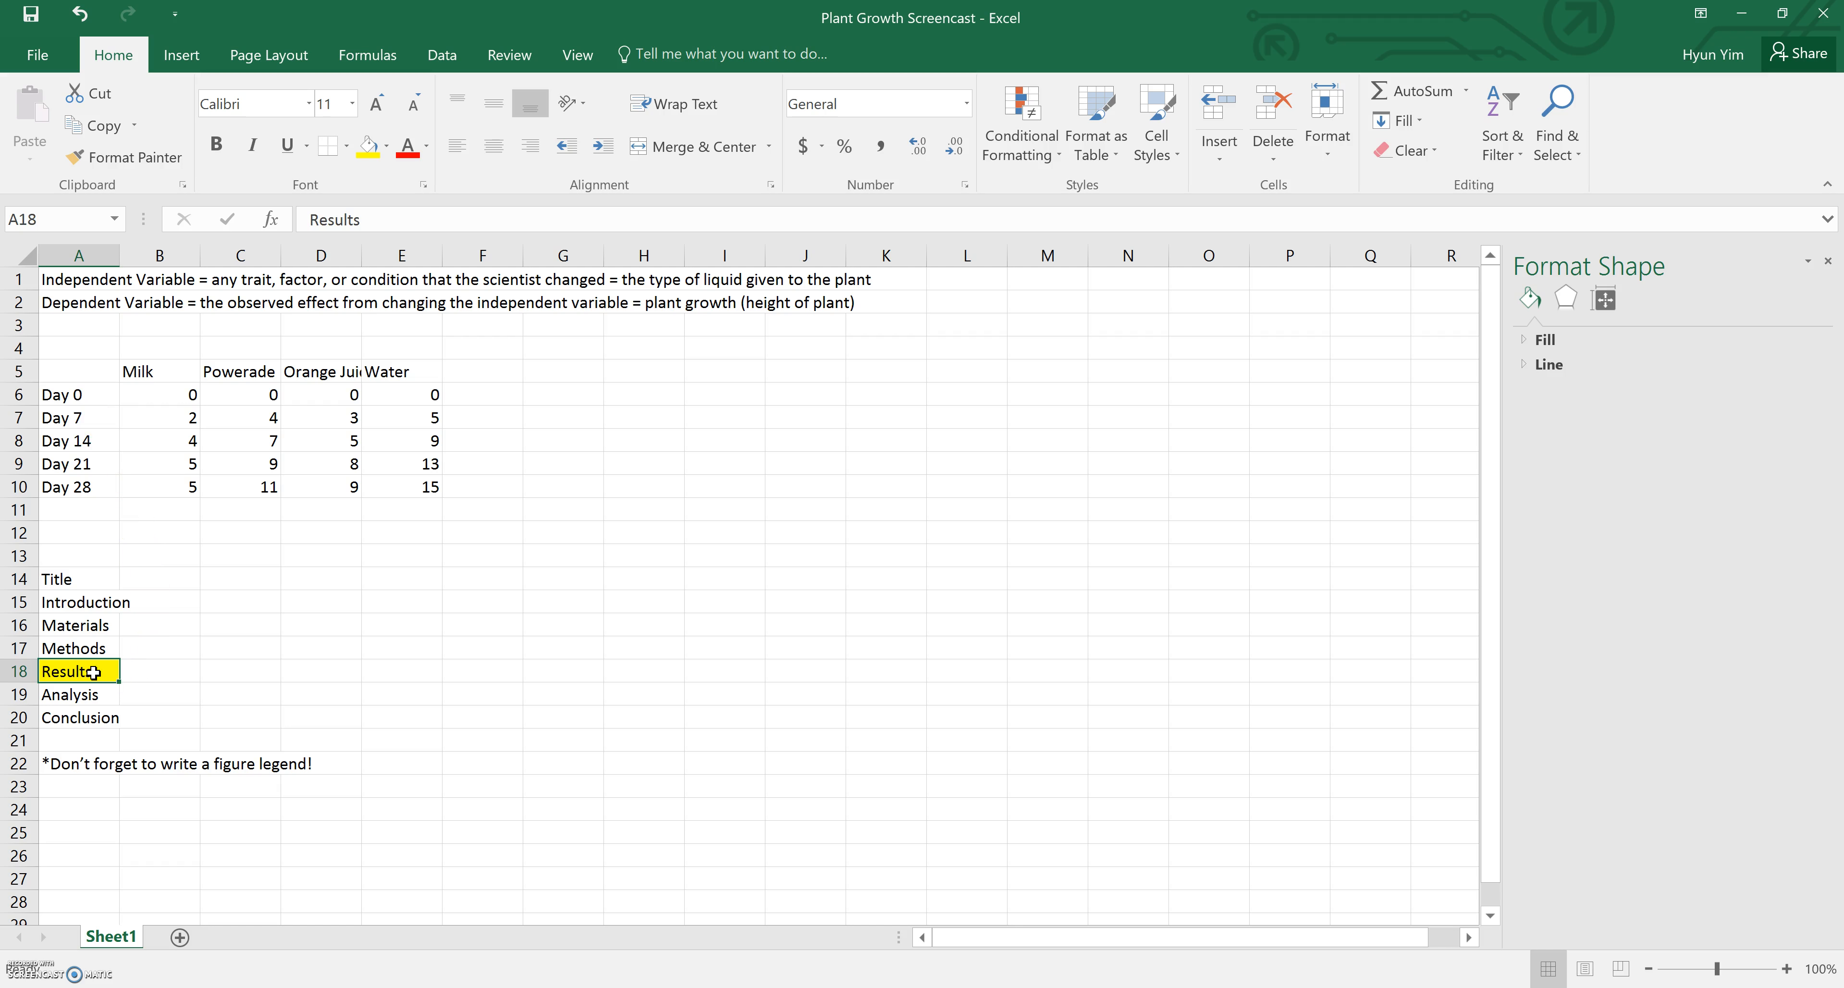
click(105, 603)
click(92, 624)
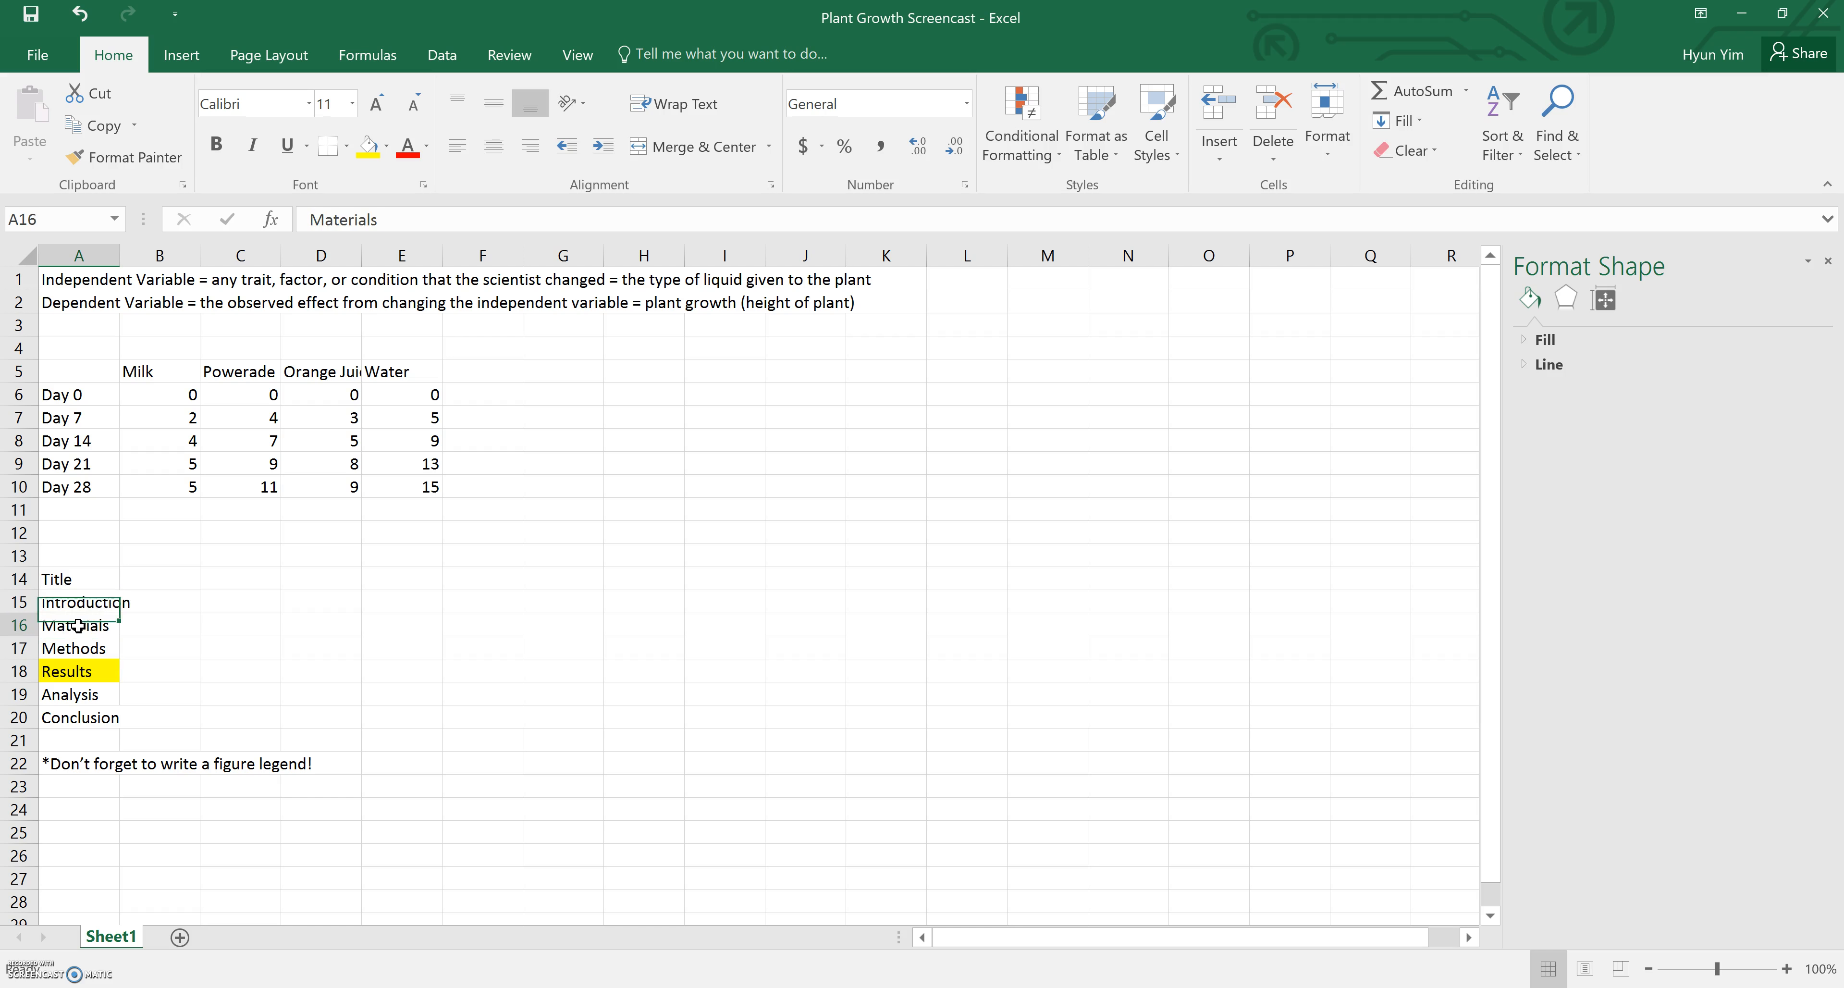
click(98, 650)
click(72, 695)
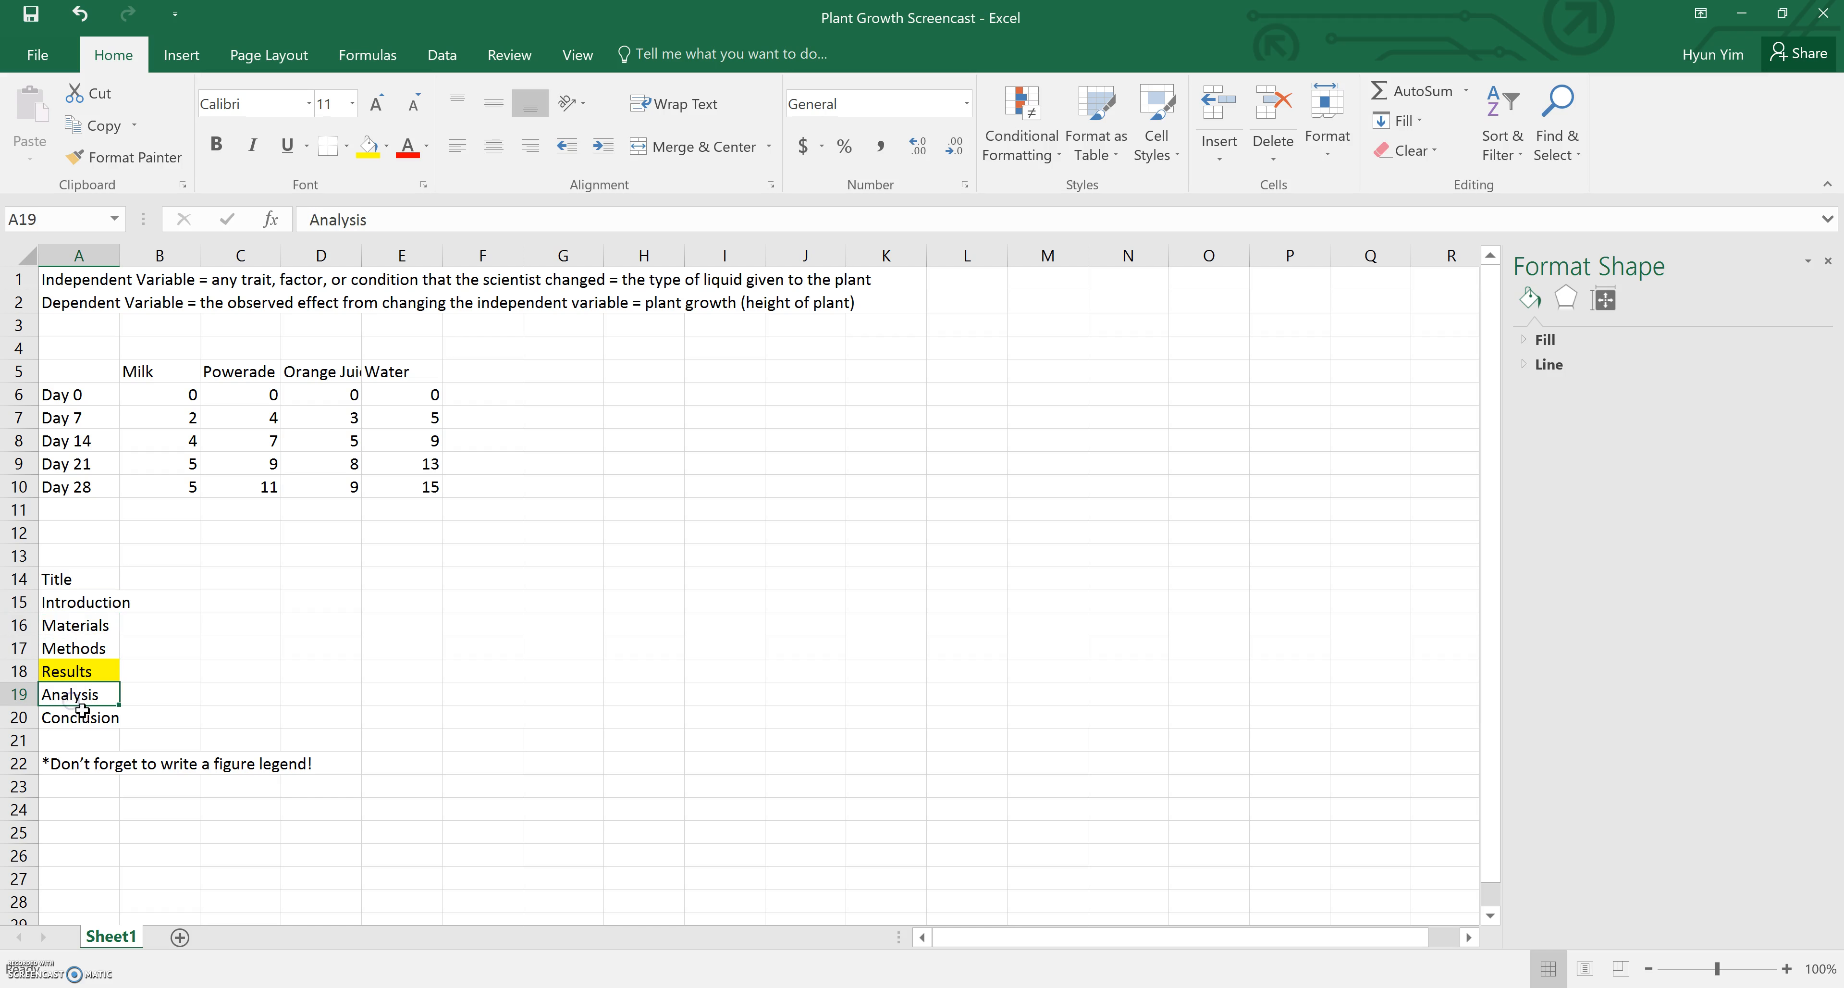
click(93, 725)
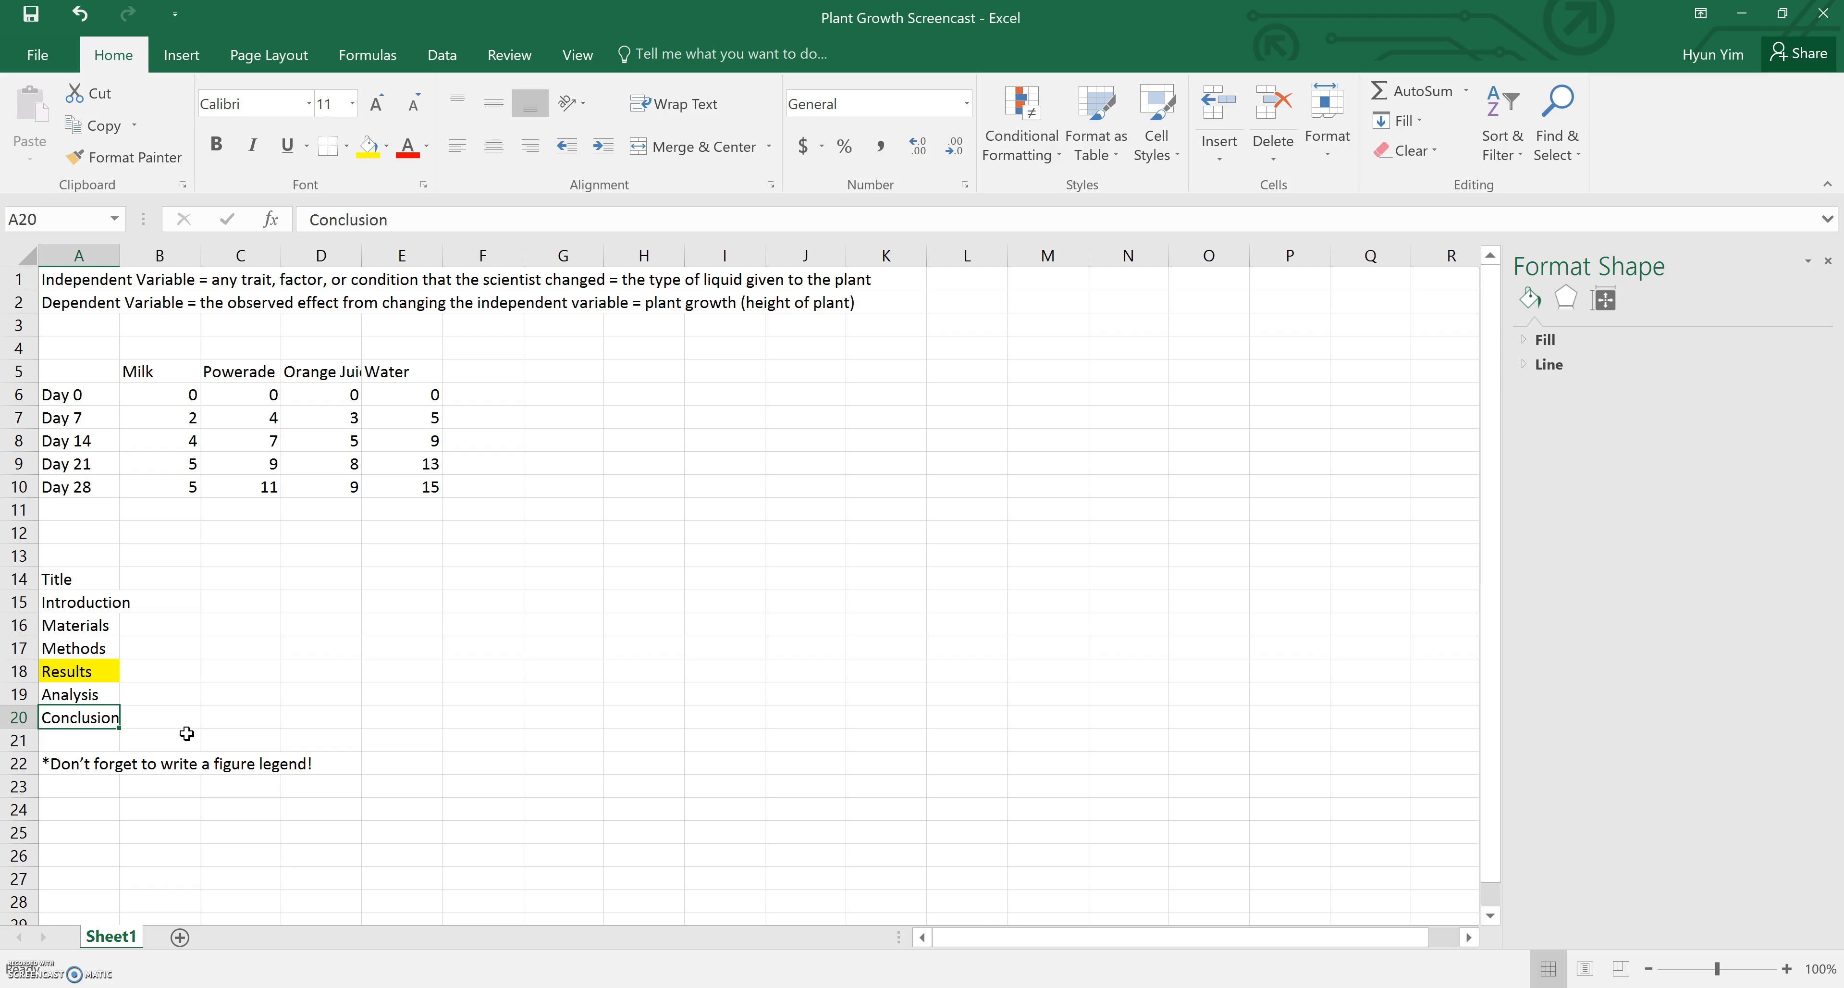
click(71, 671)
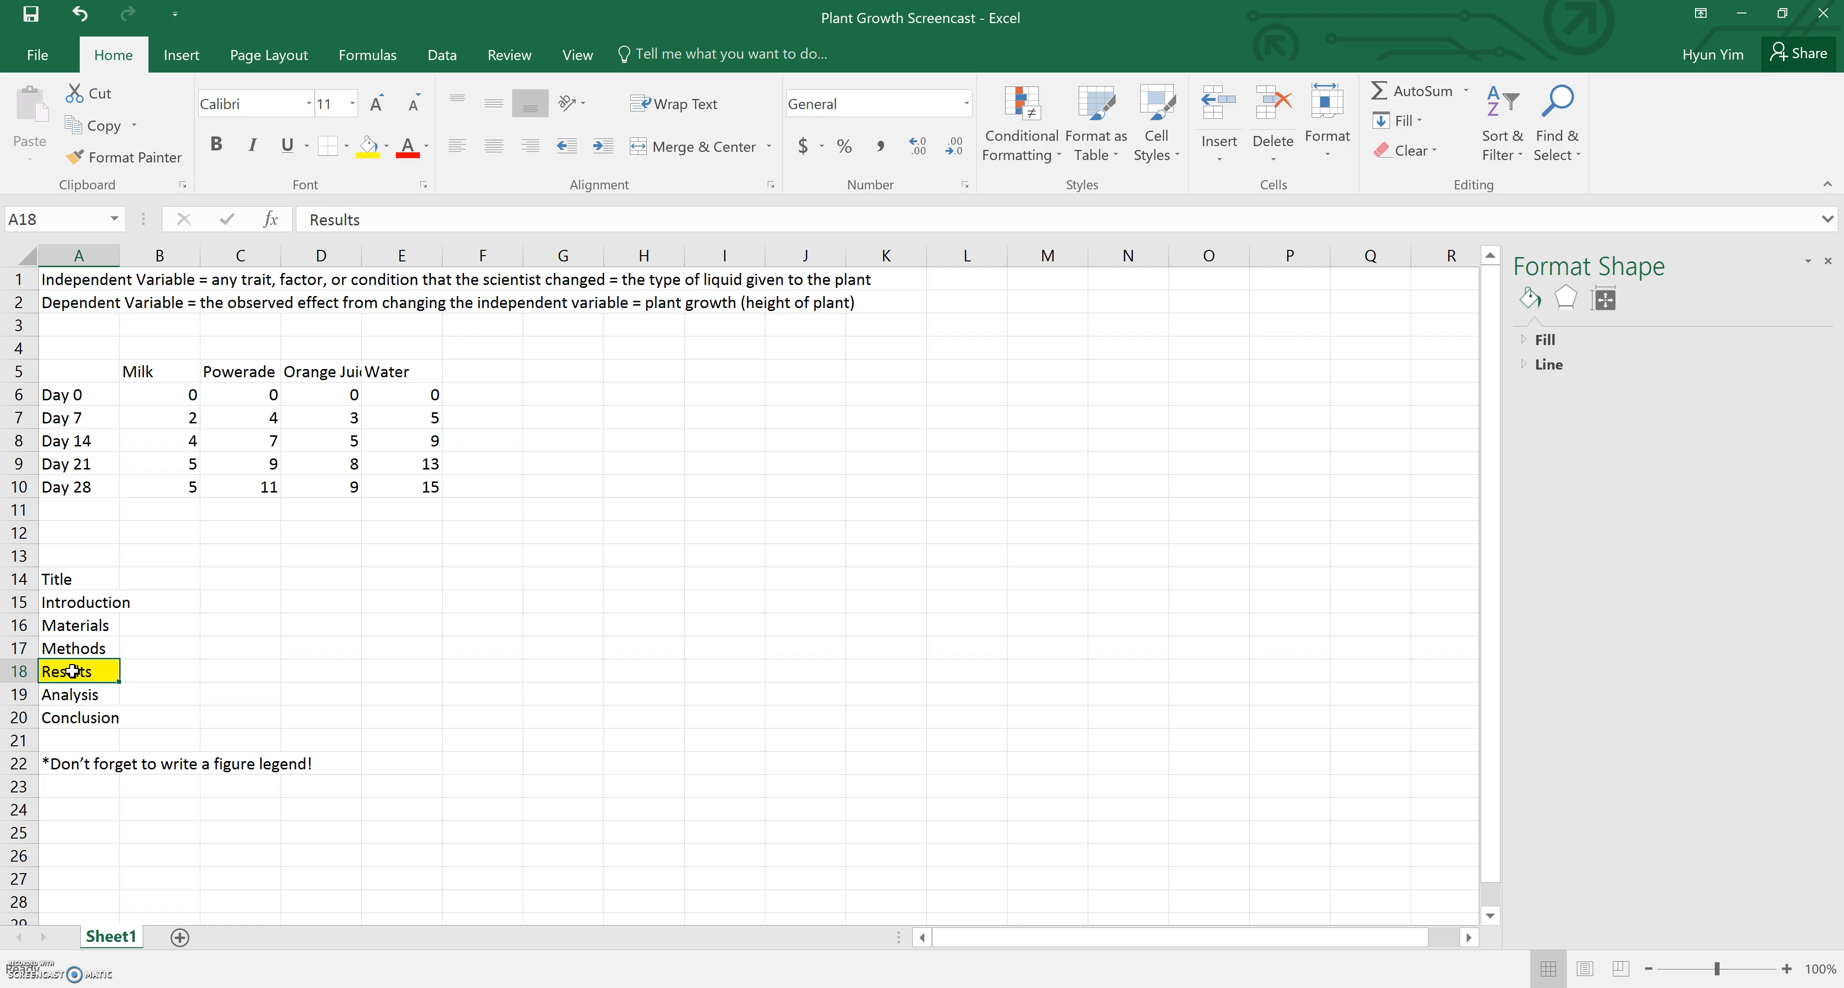
click(68, 278)
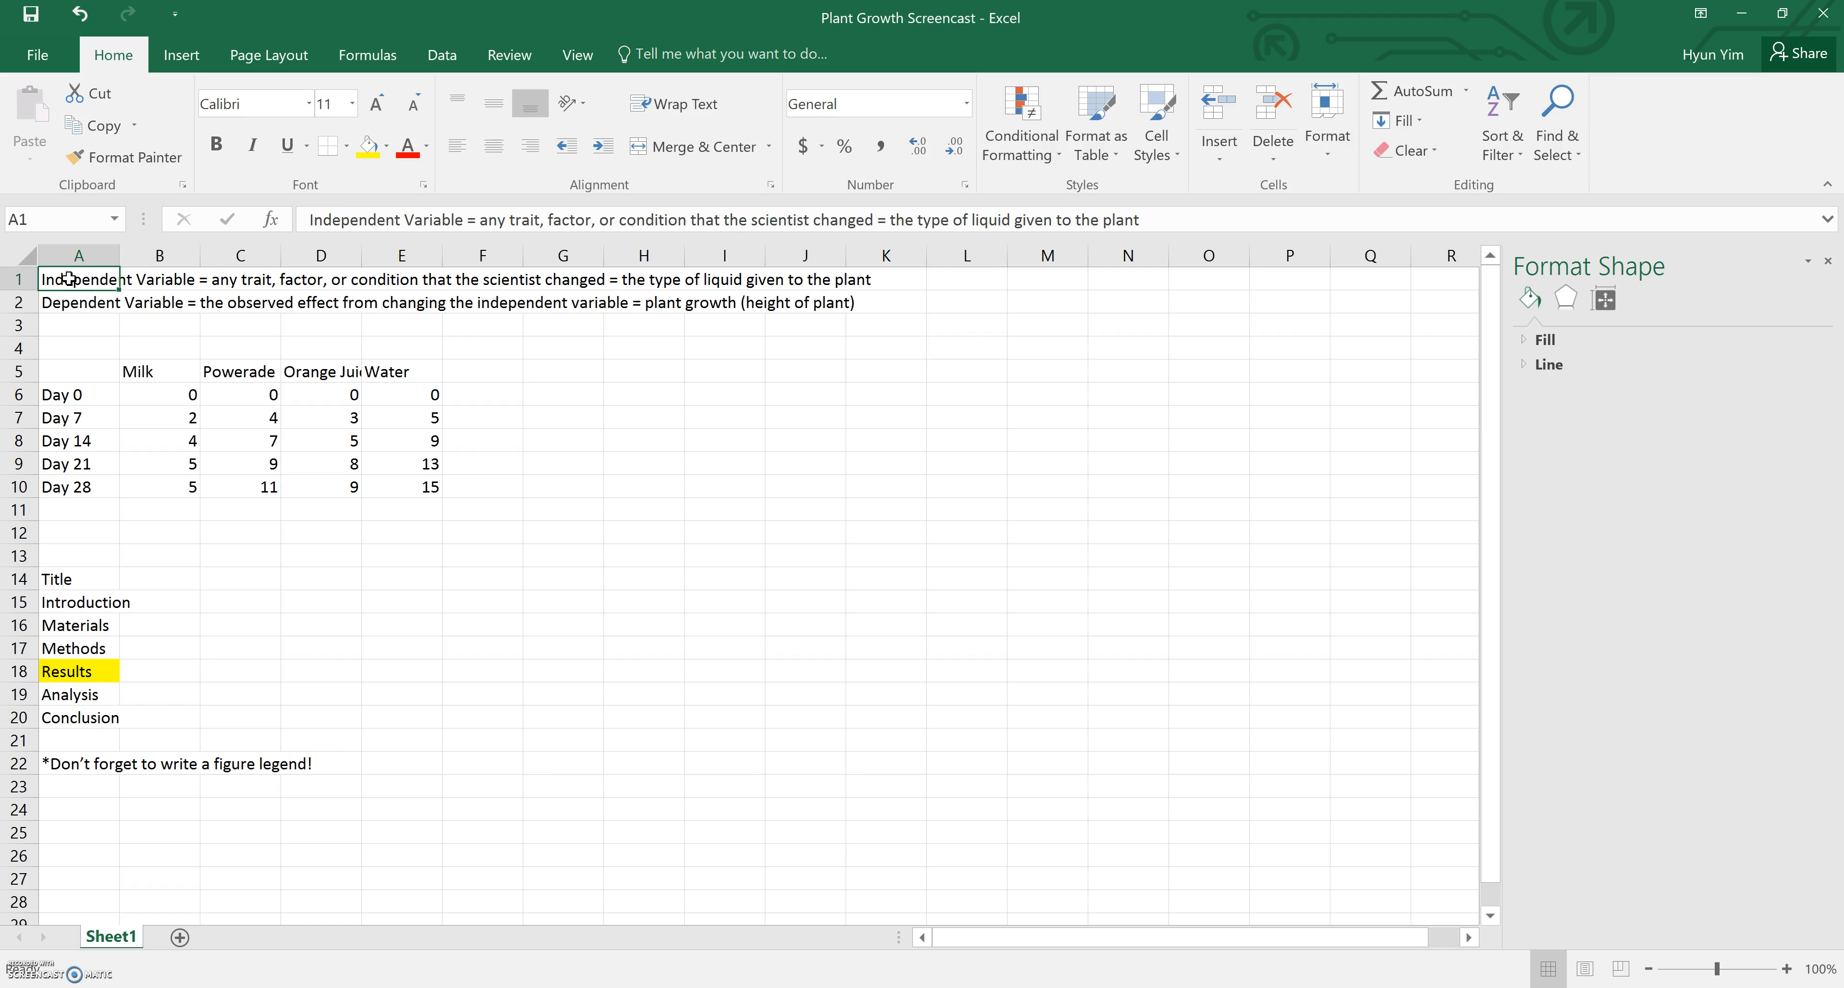
click(675, 280)
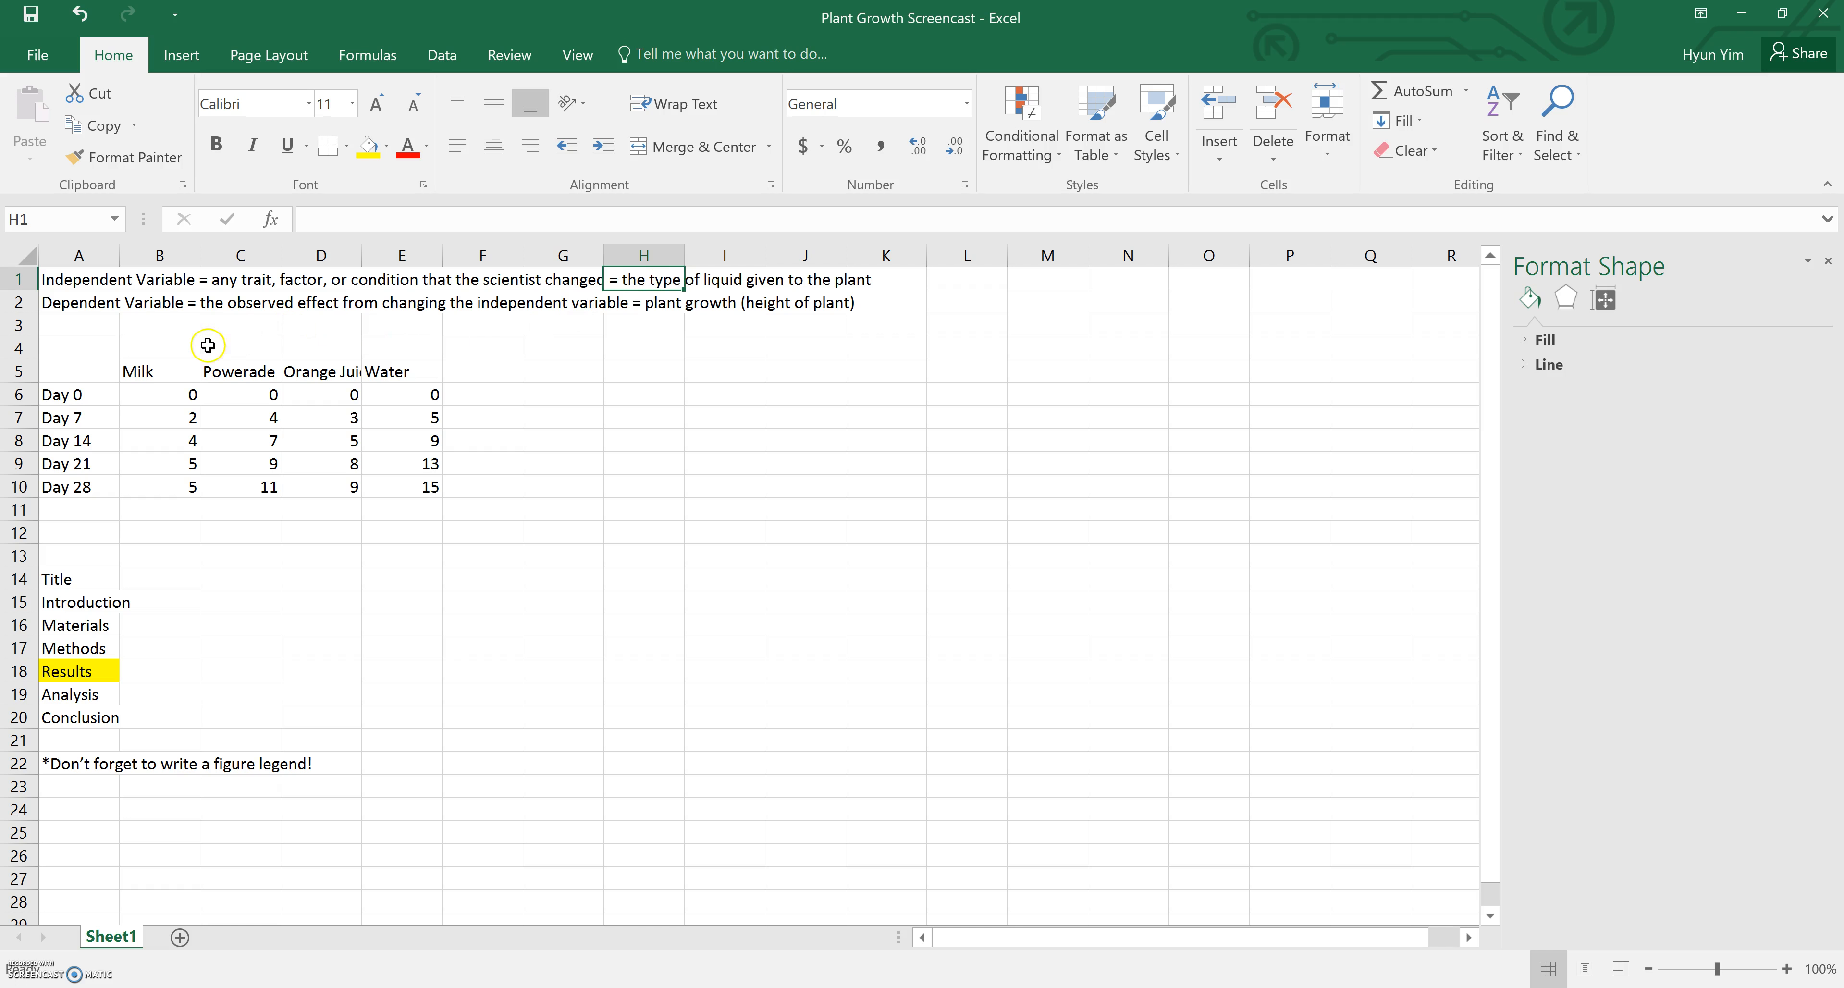
click(183, 369)
click(254, 374)
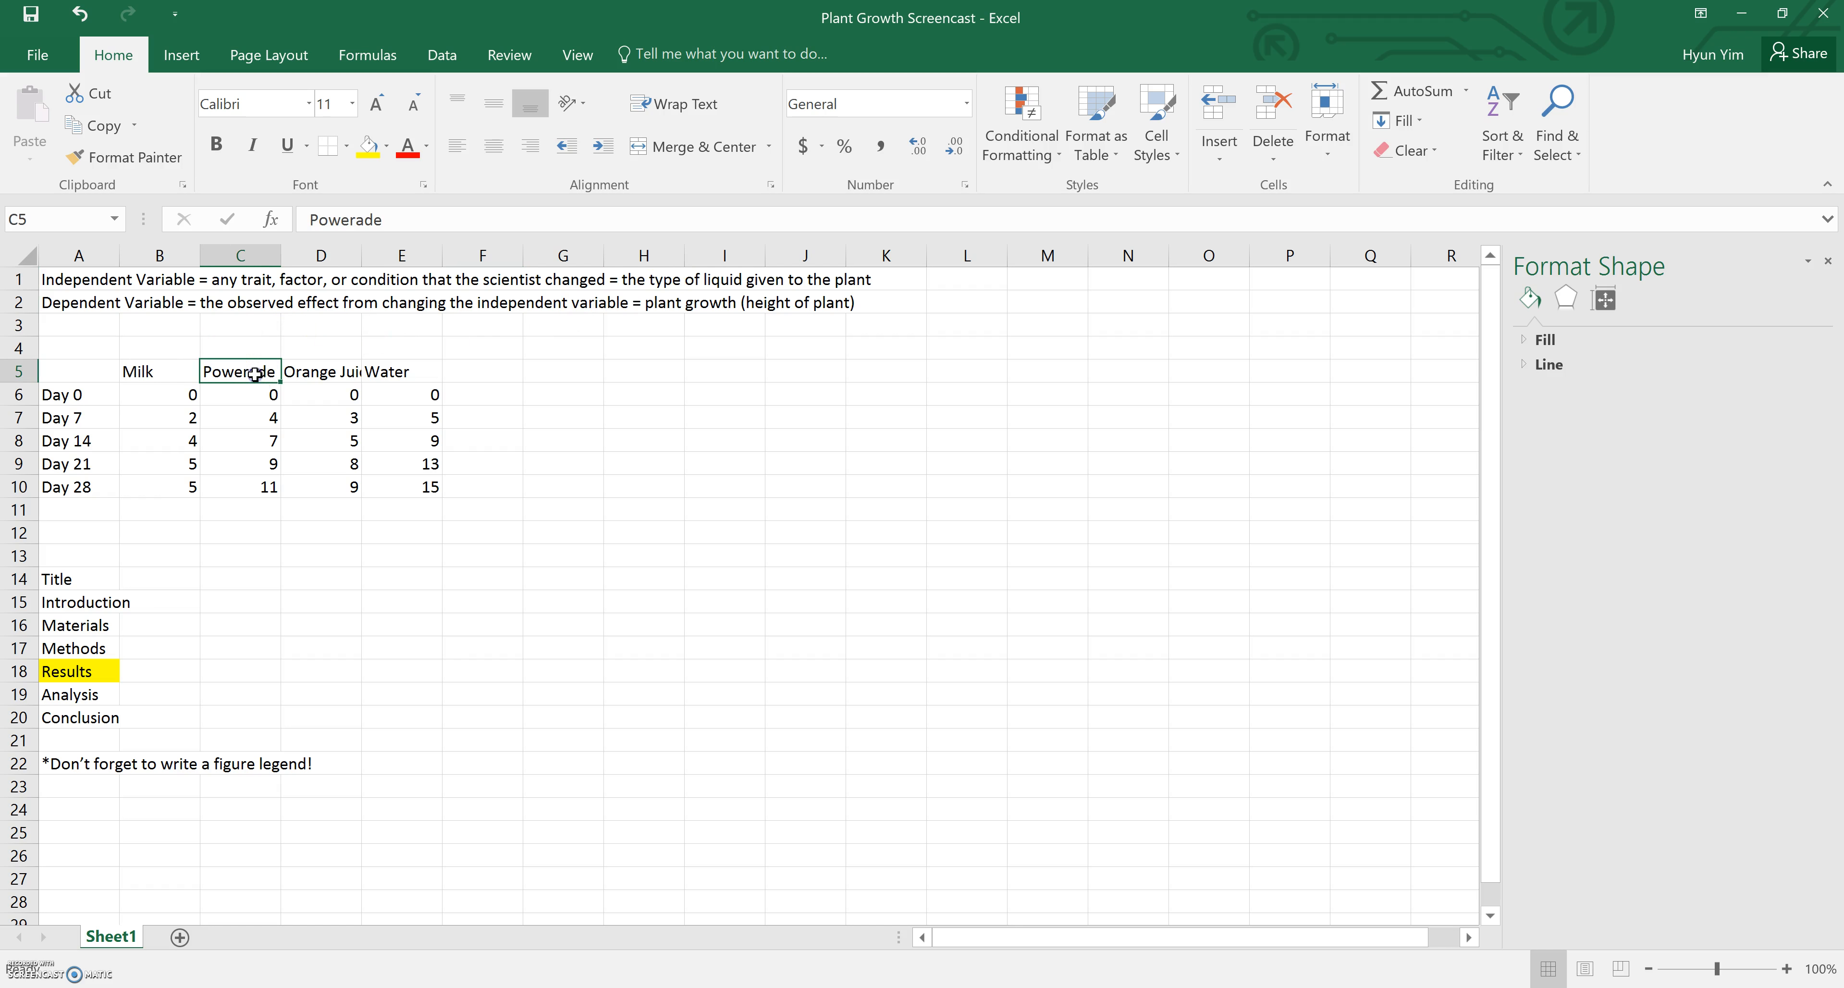
click(340, 371)
click(432, 371)
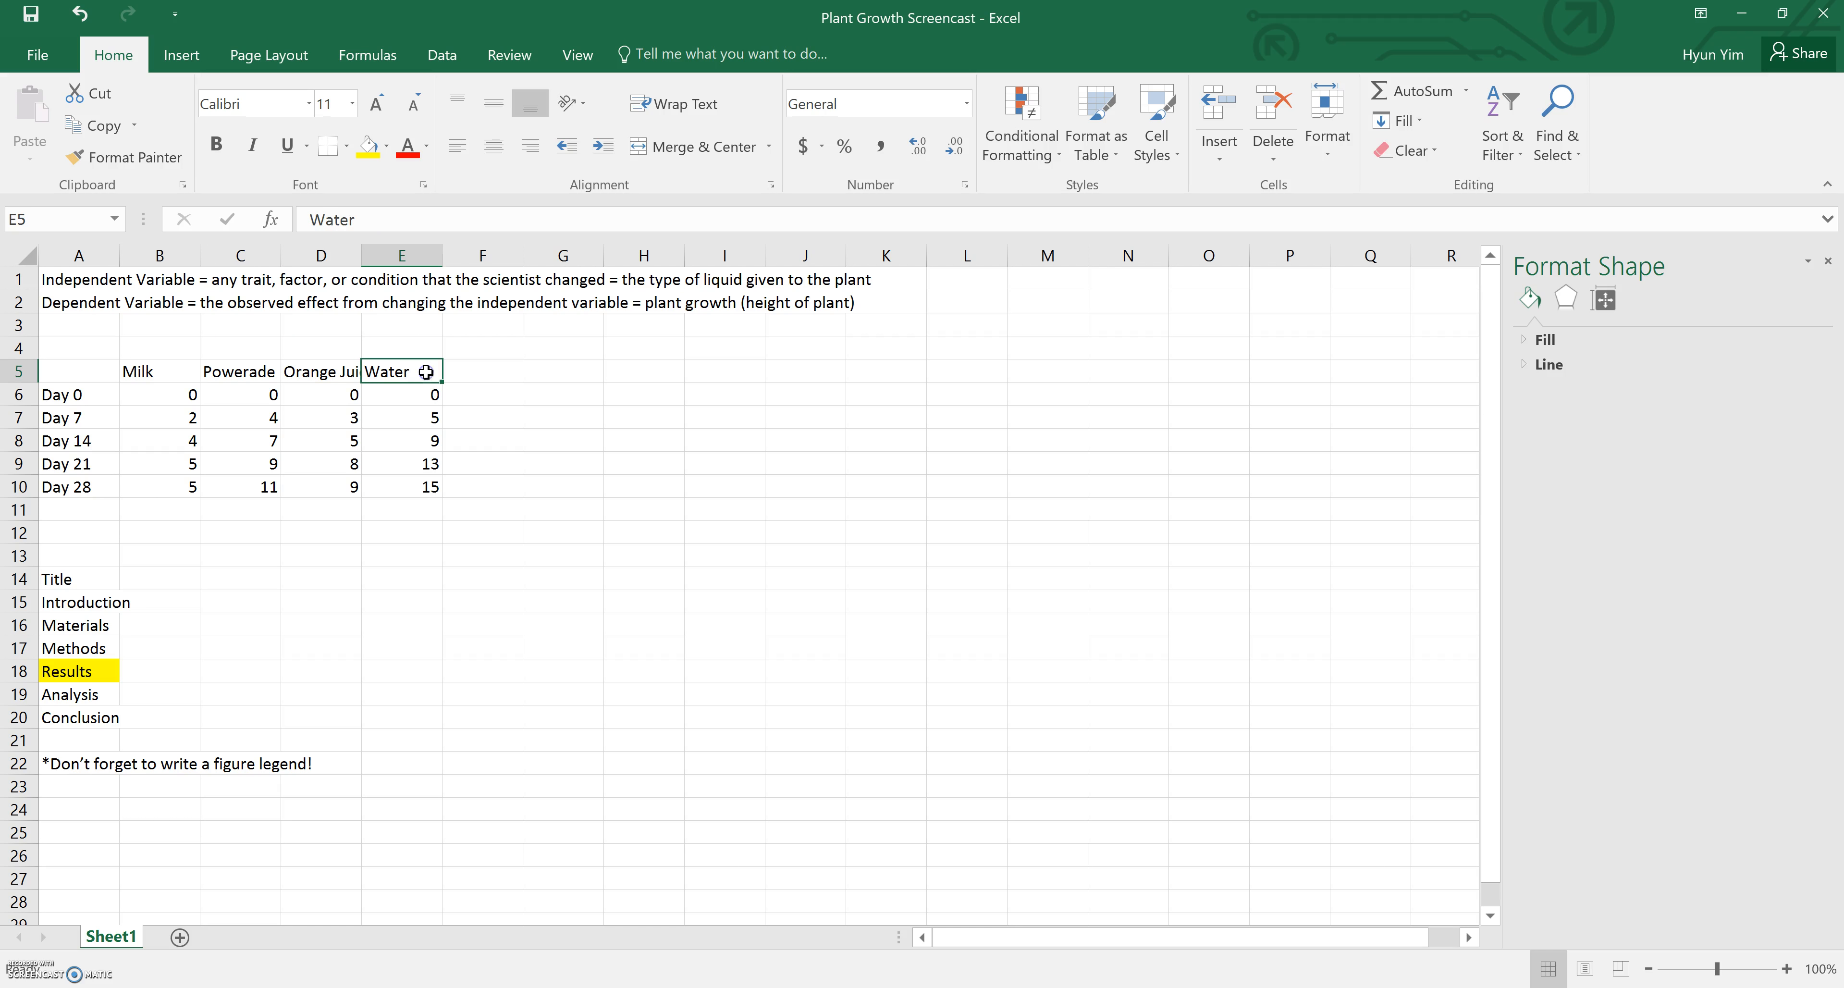
click(65, 306)
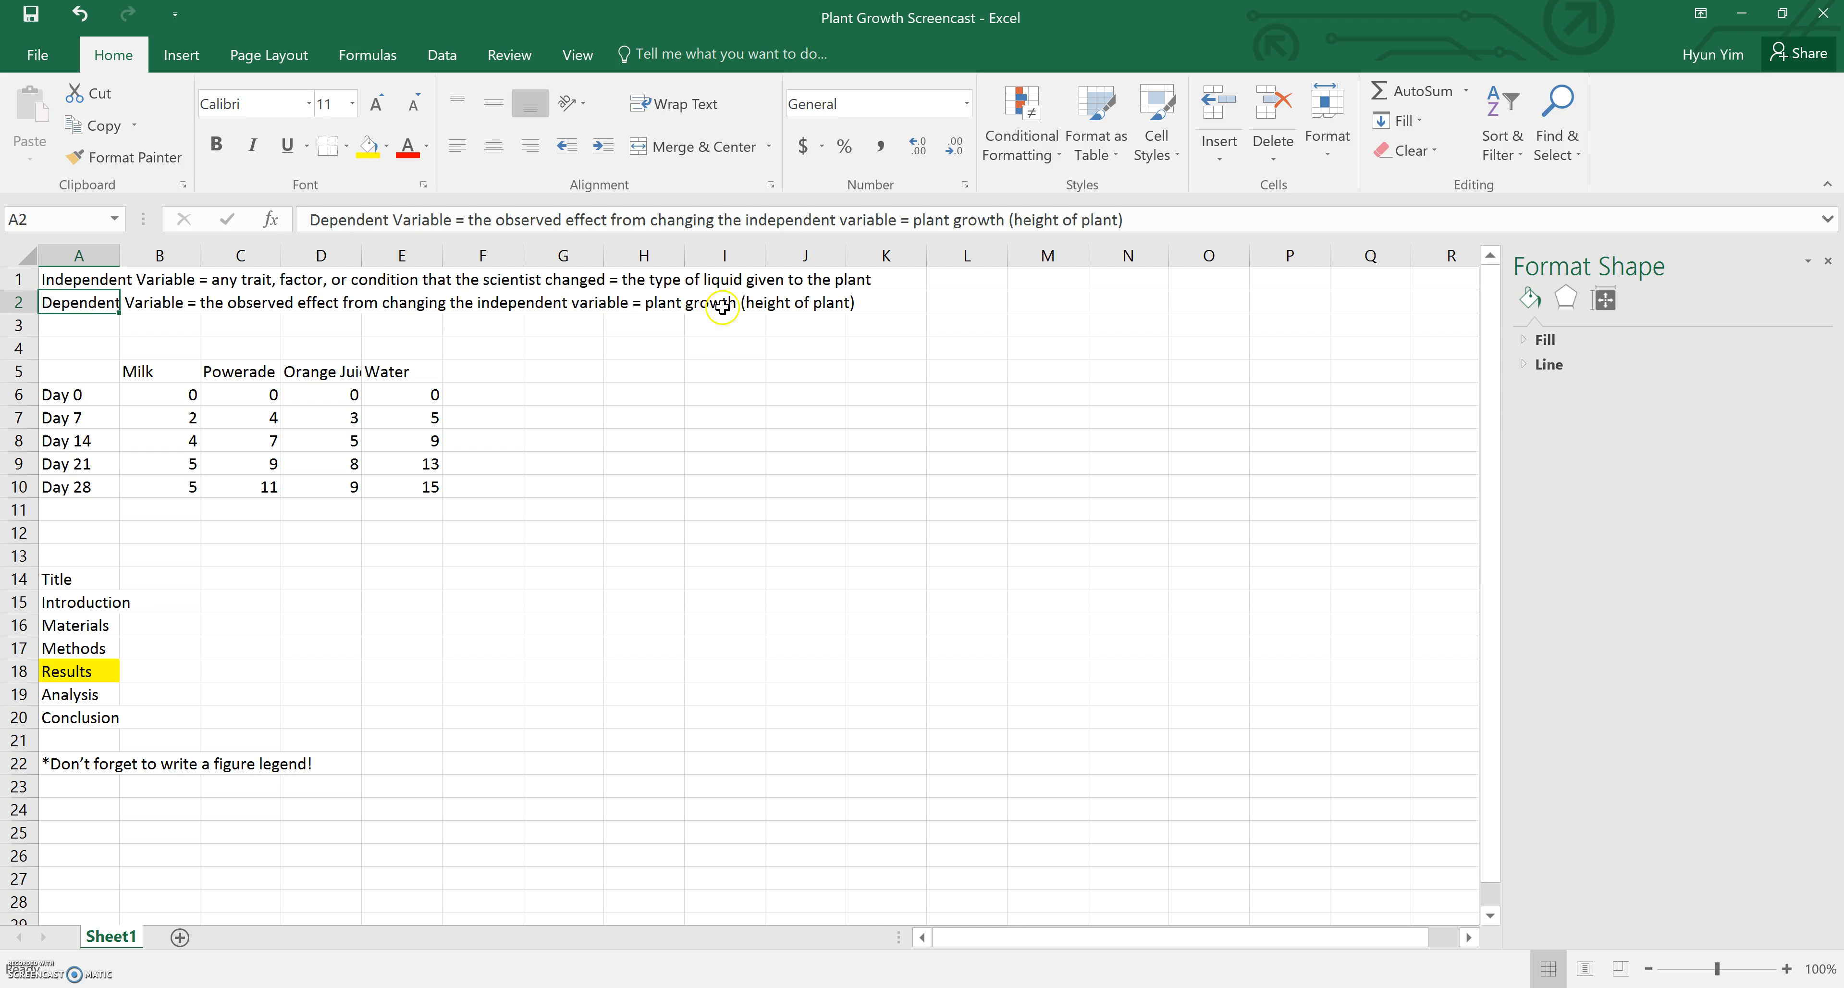
click(669, 304)
click(777, 307)
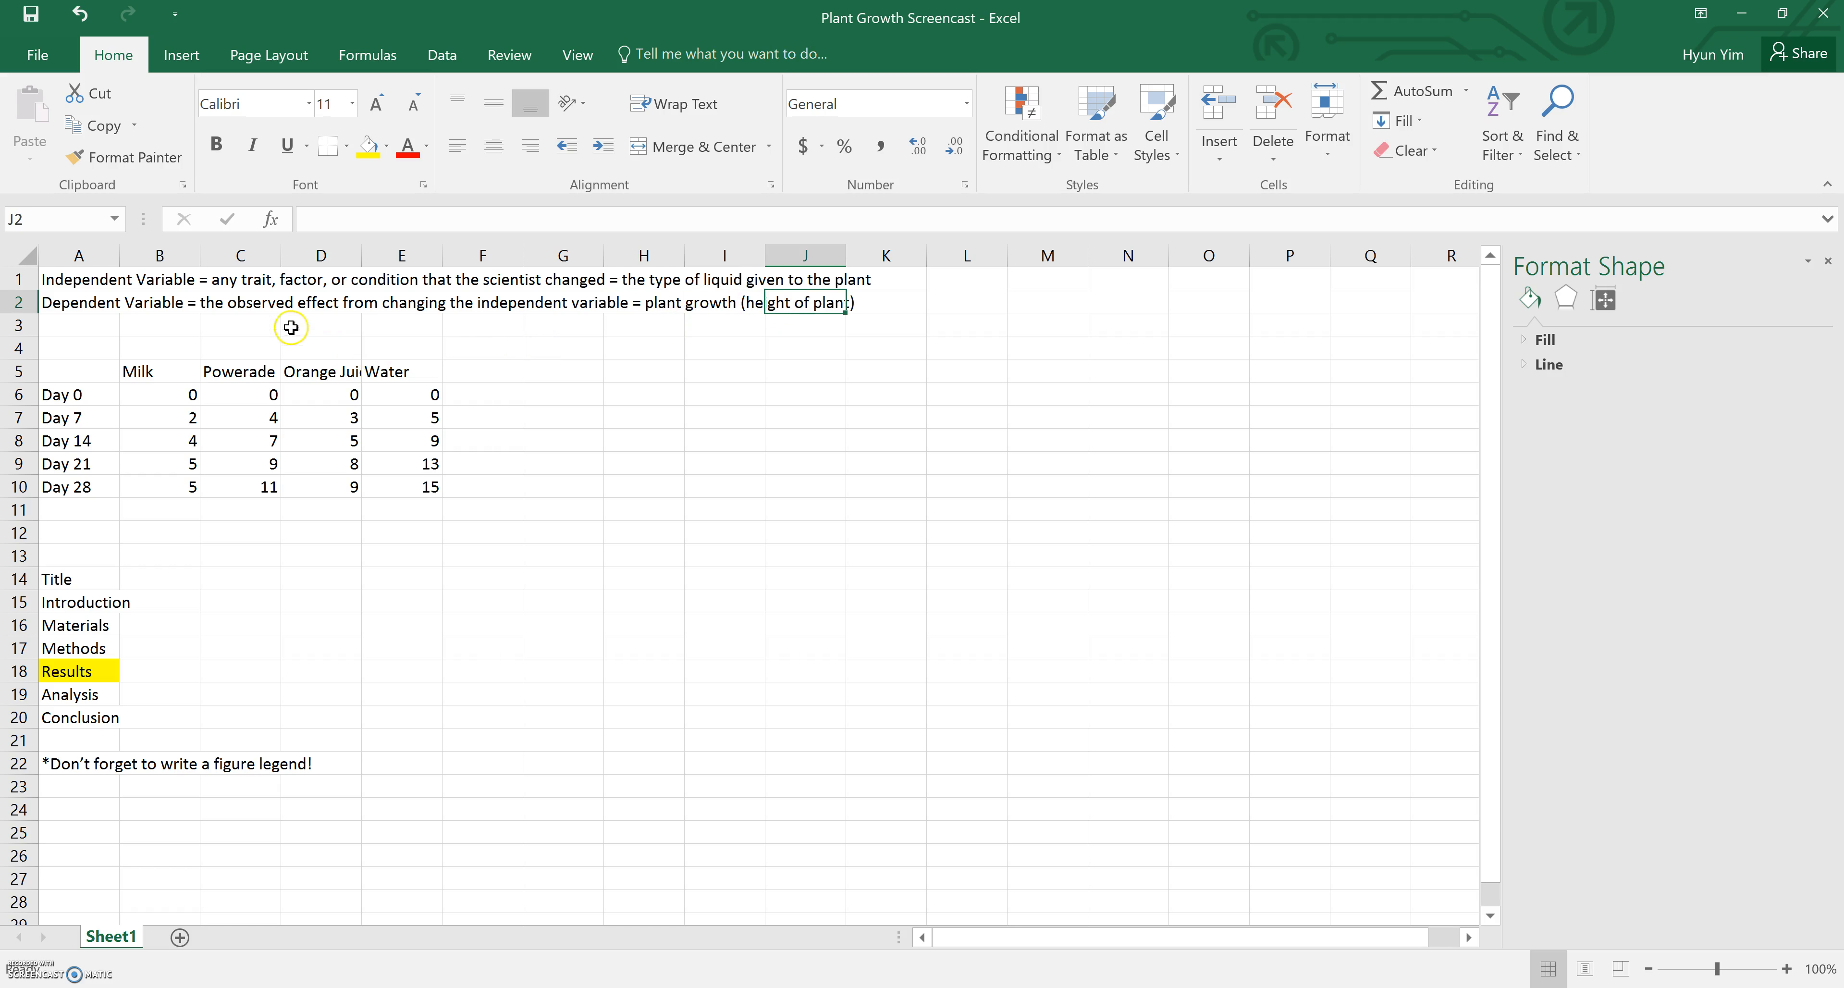
Review the day labels in column A and the liquid headers across row 5 of the data table
click(103, 396)
key(Down)
key(Down)
key(Down)
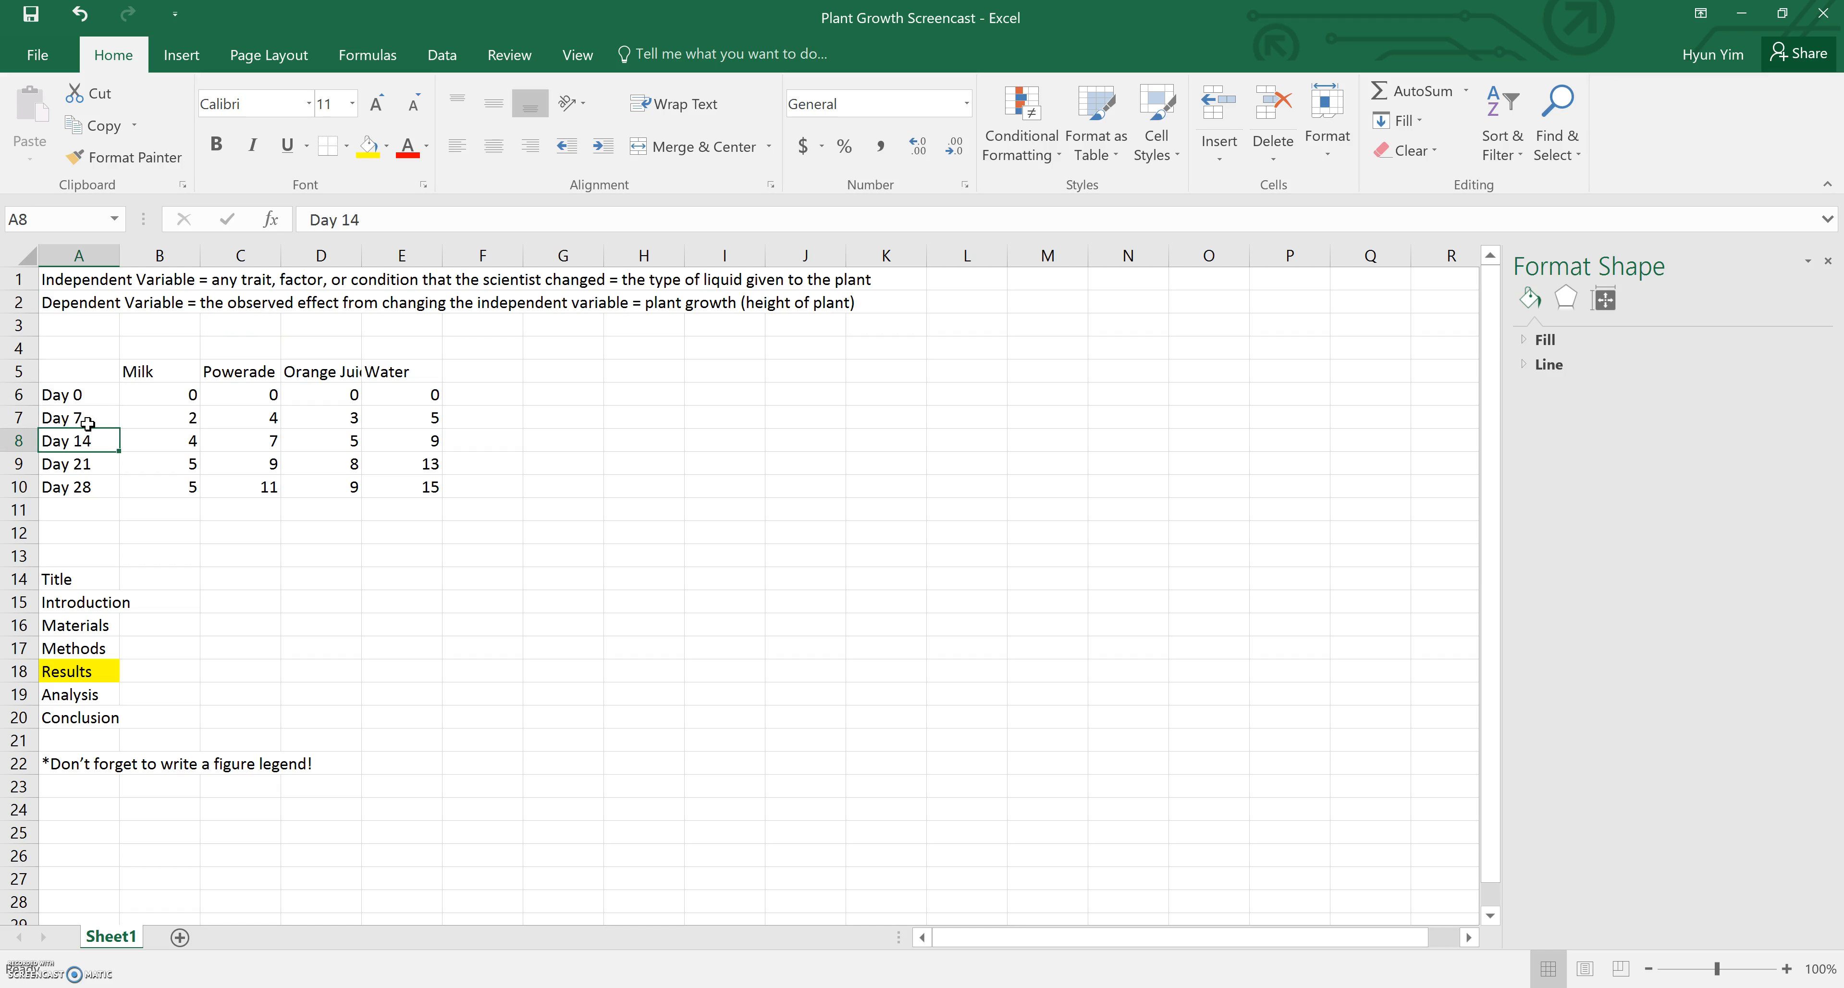
key(Down)
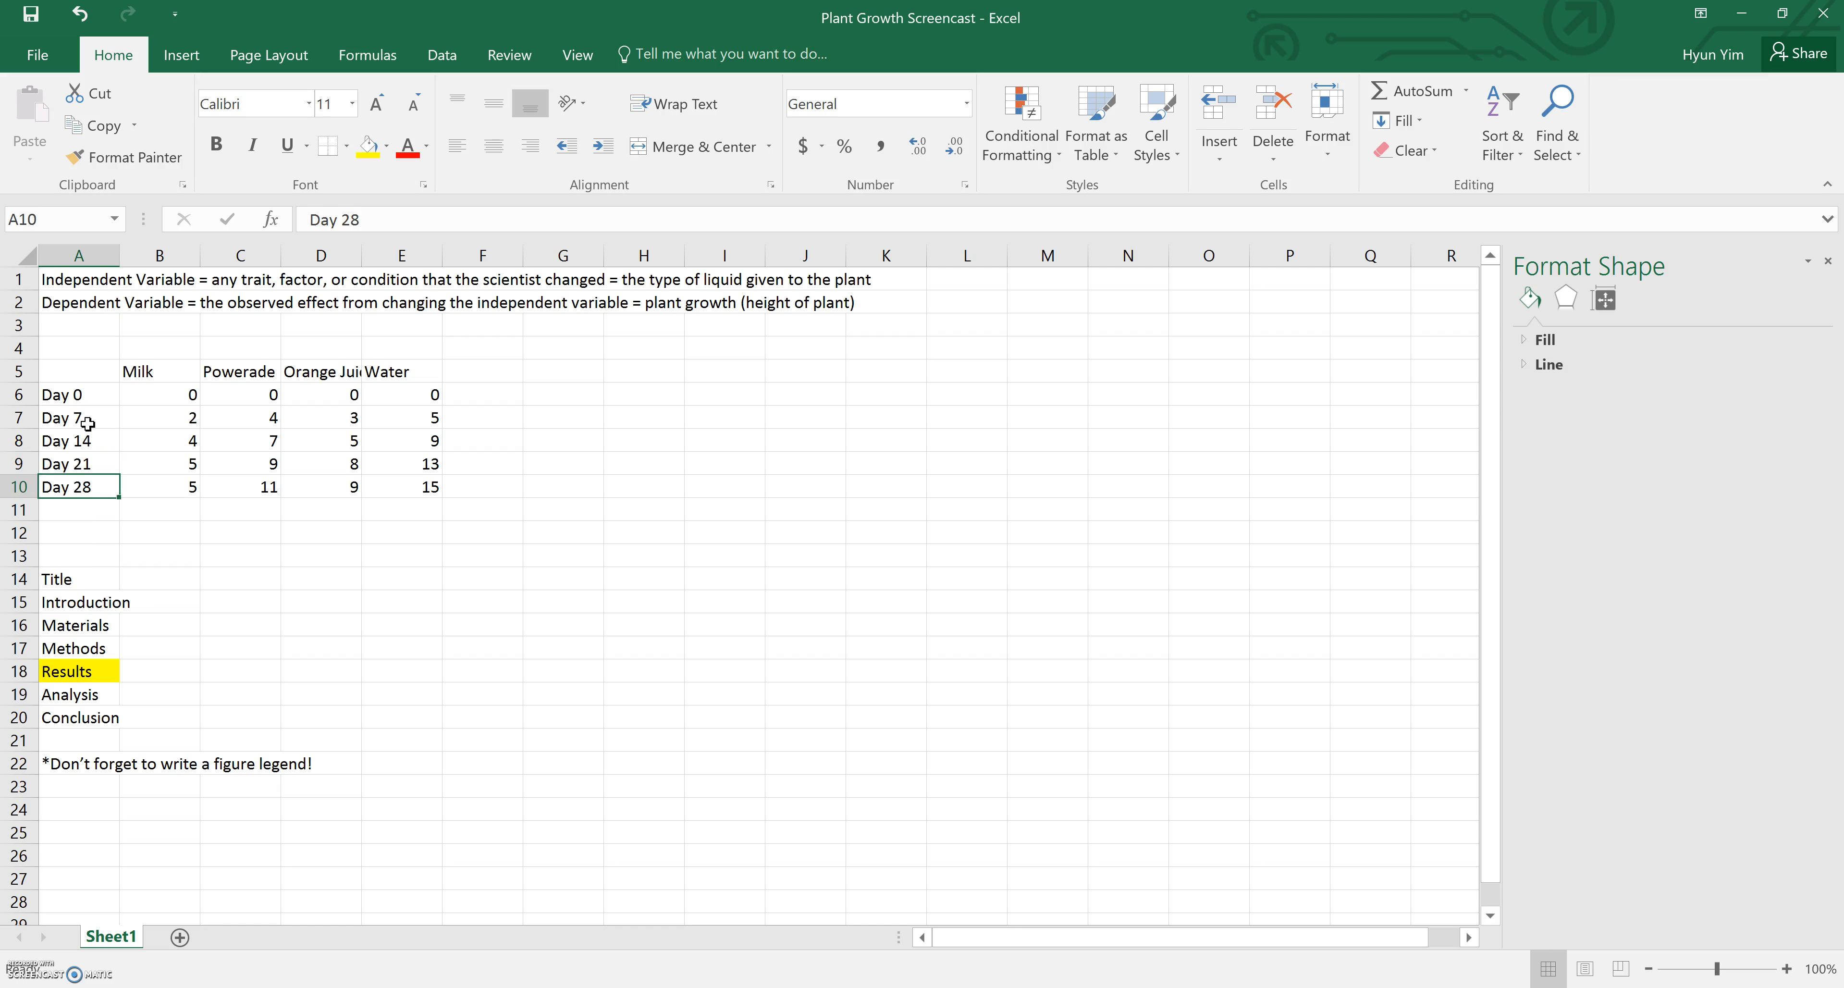
click(227, 349)
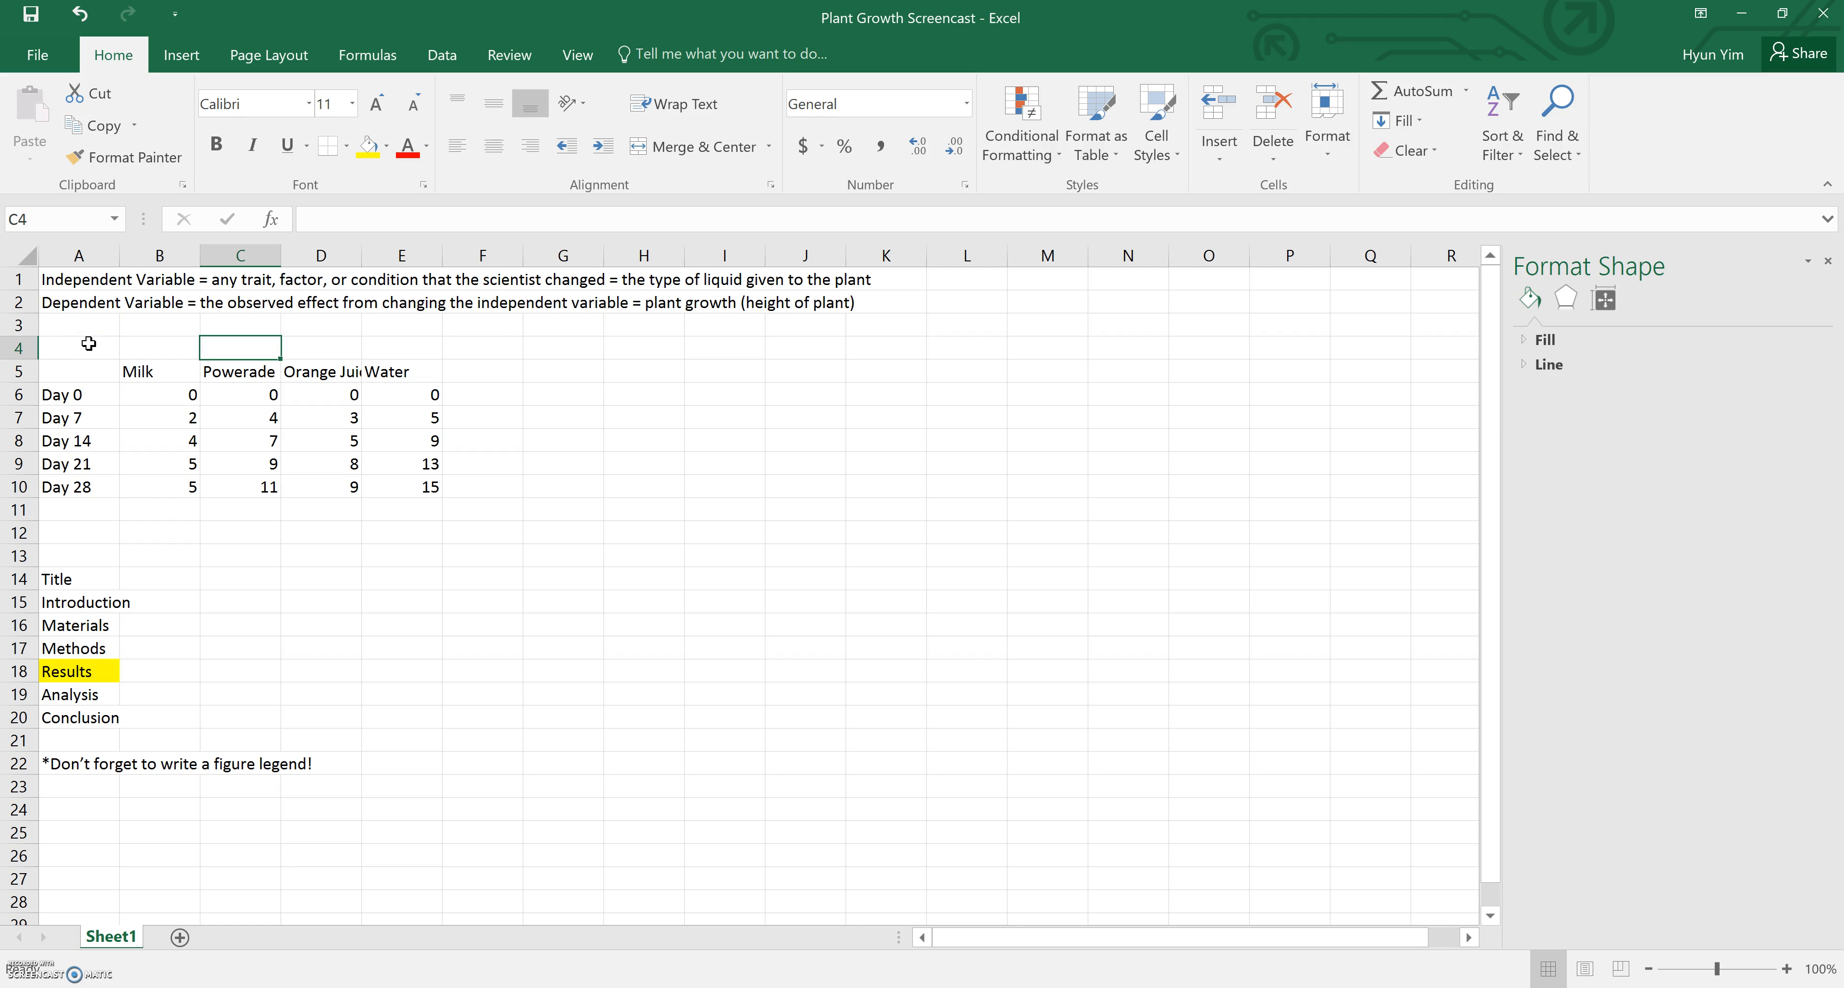
click(85, 394)
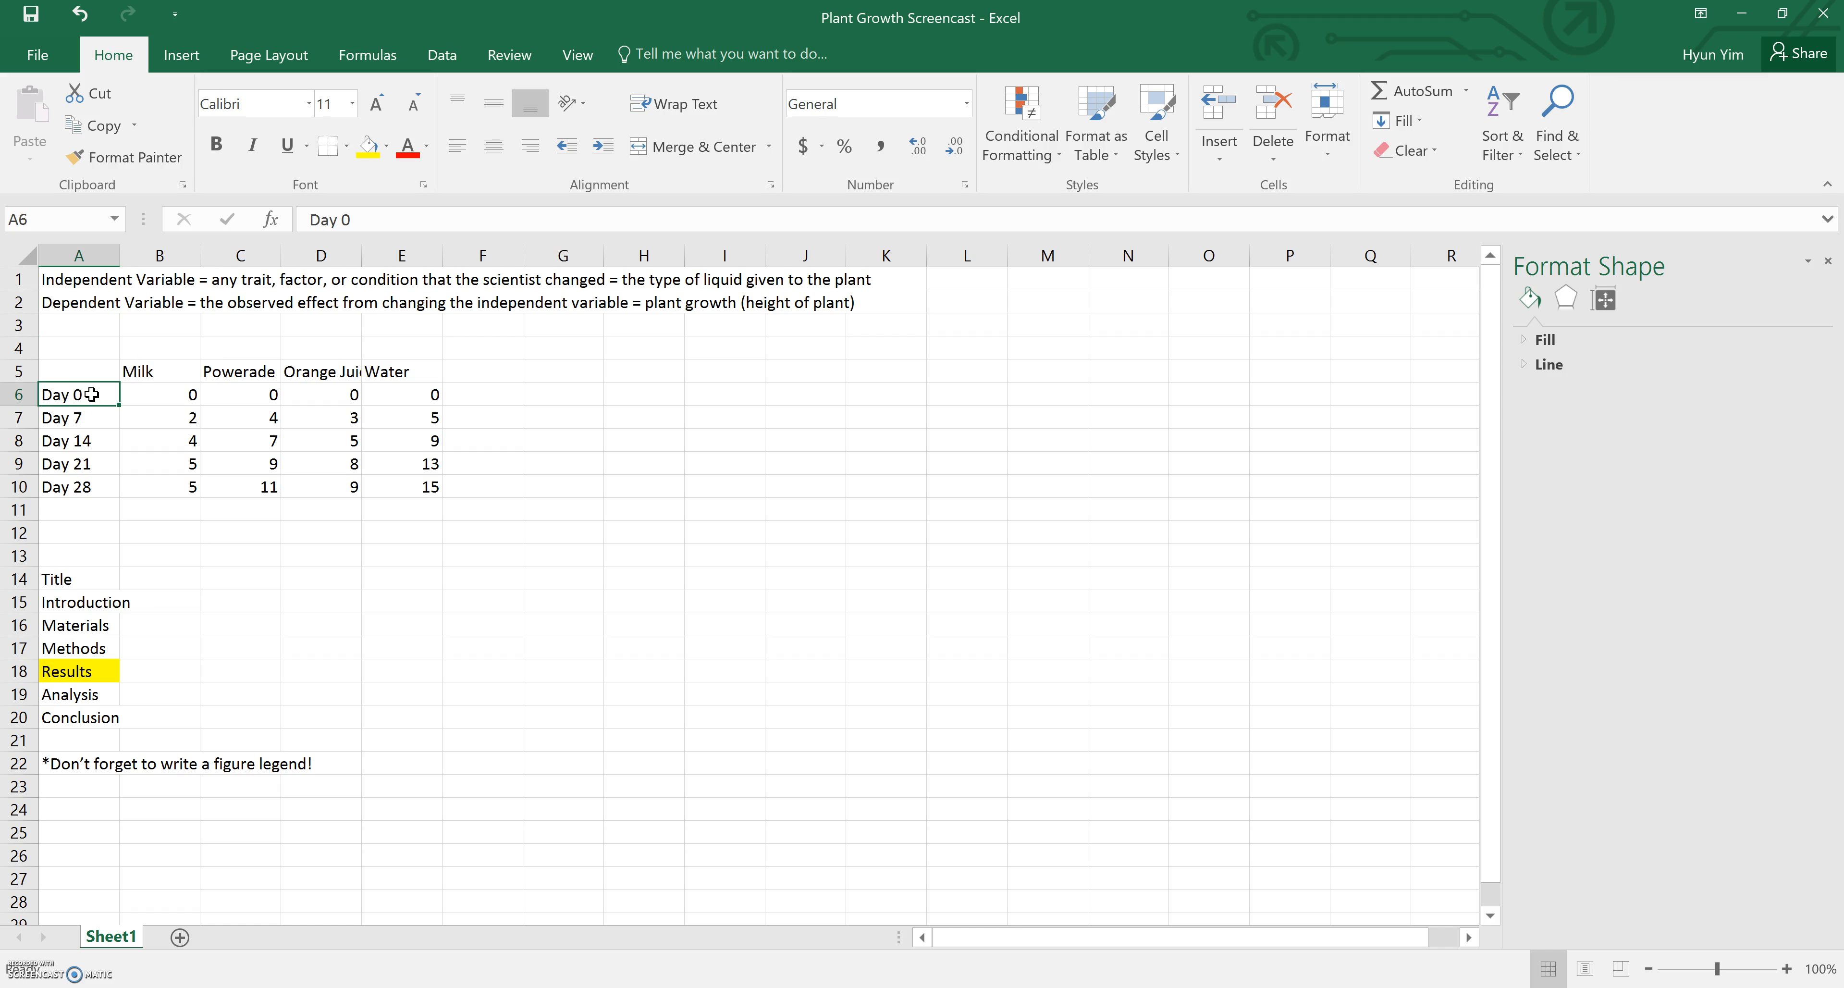
key(Down)
key(Down)
key(Down)
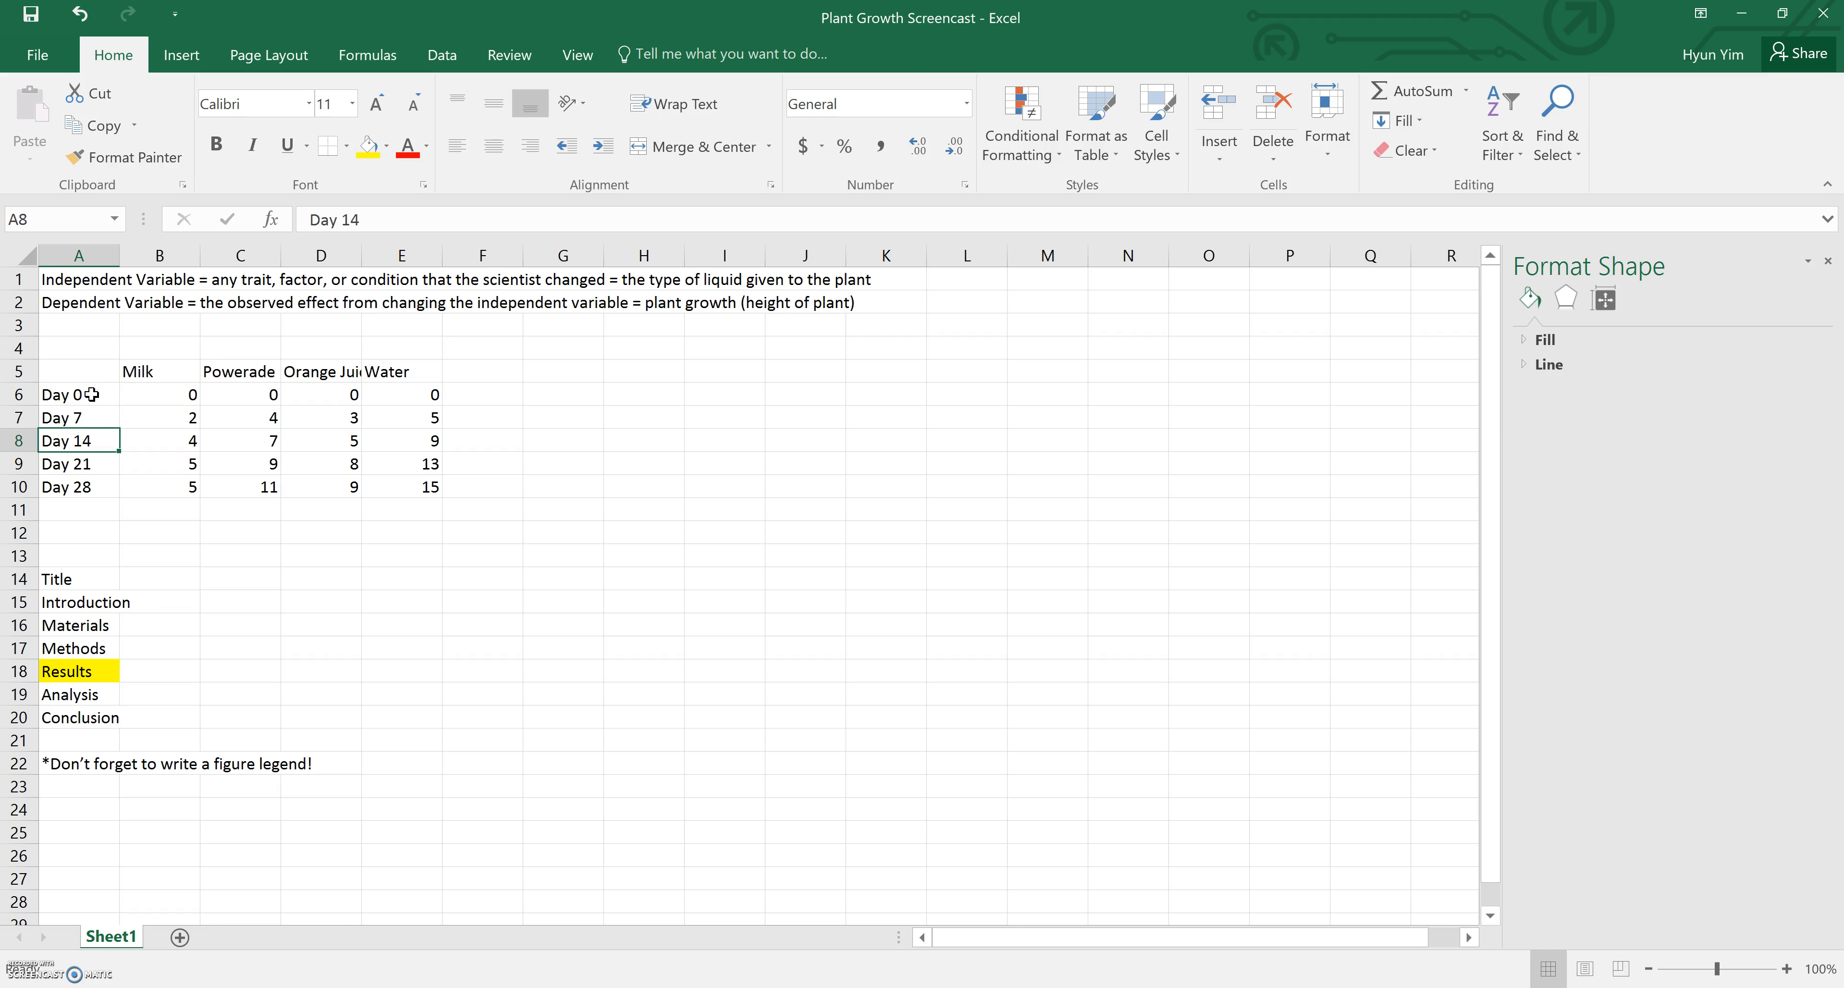
key(Down)
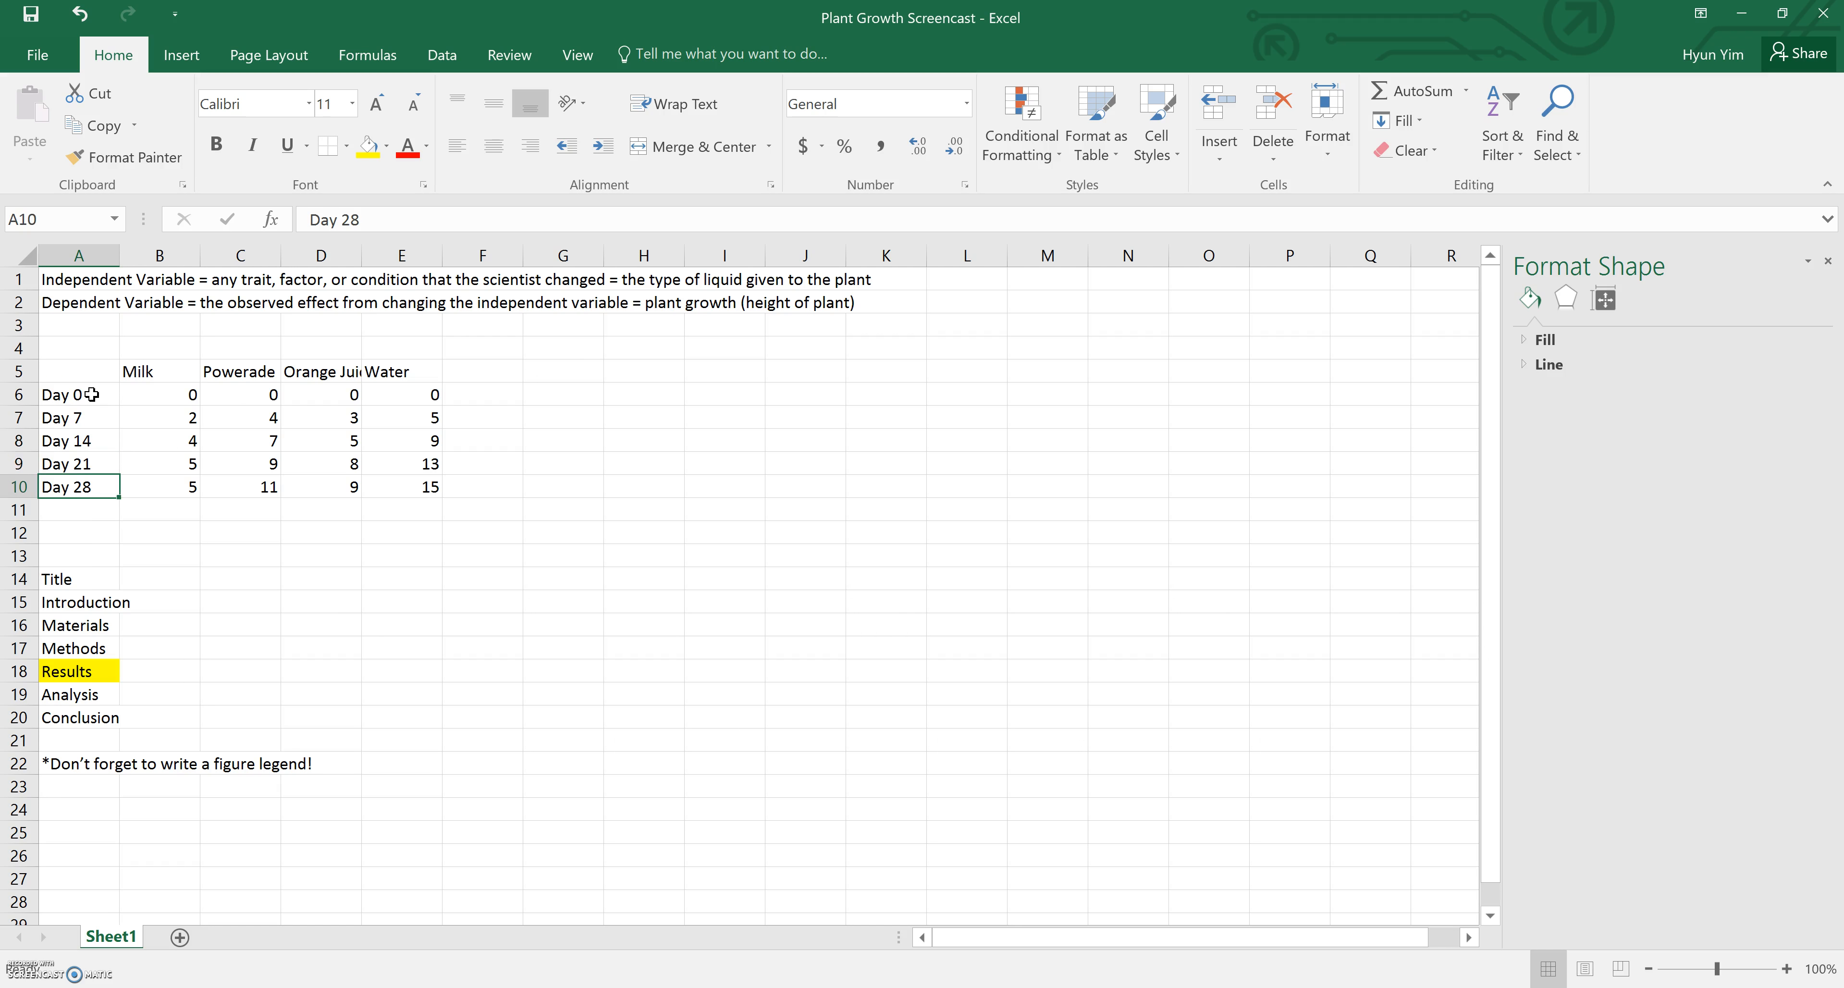
click(159, 370)
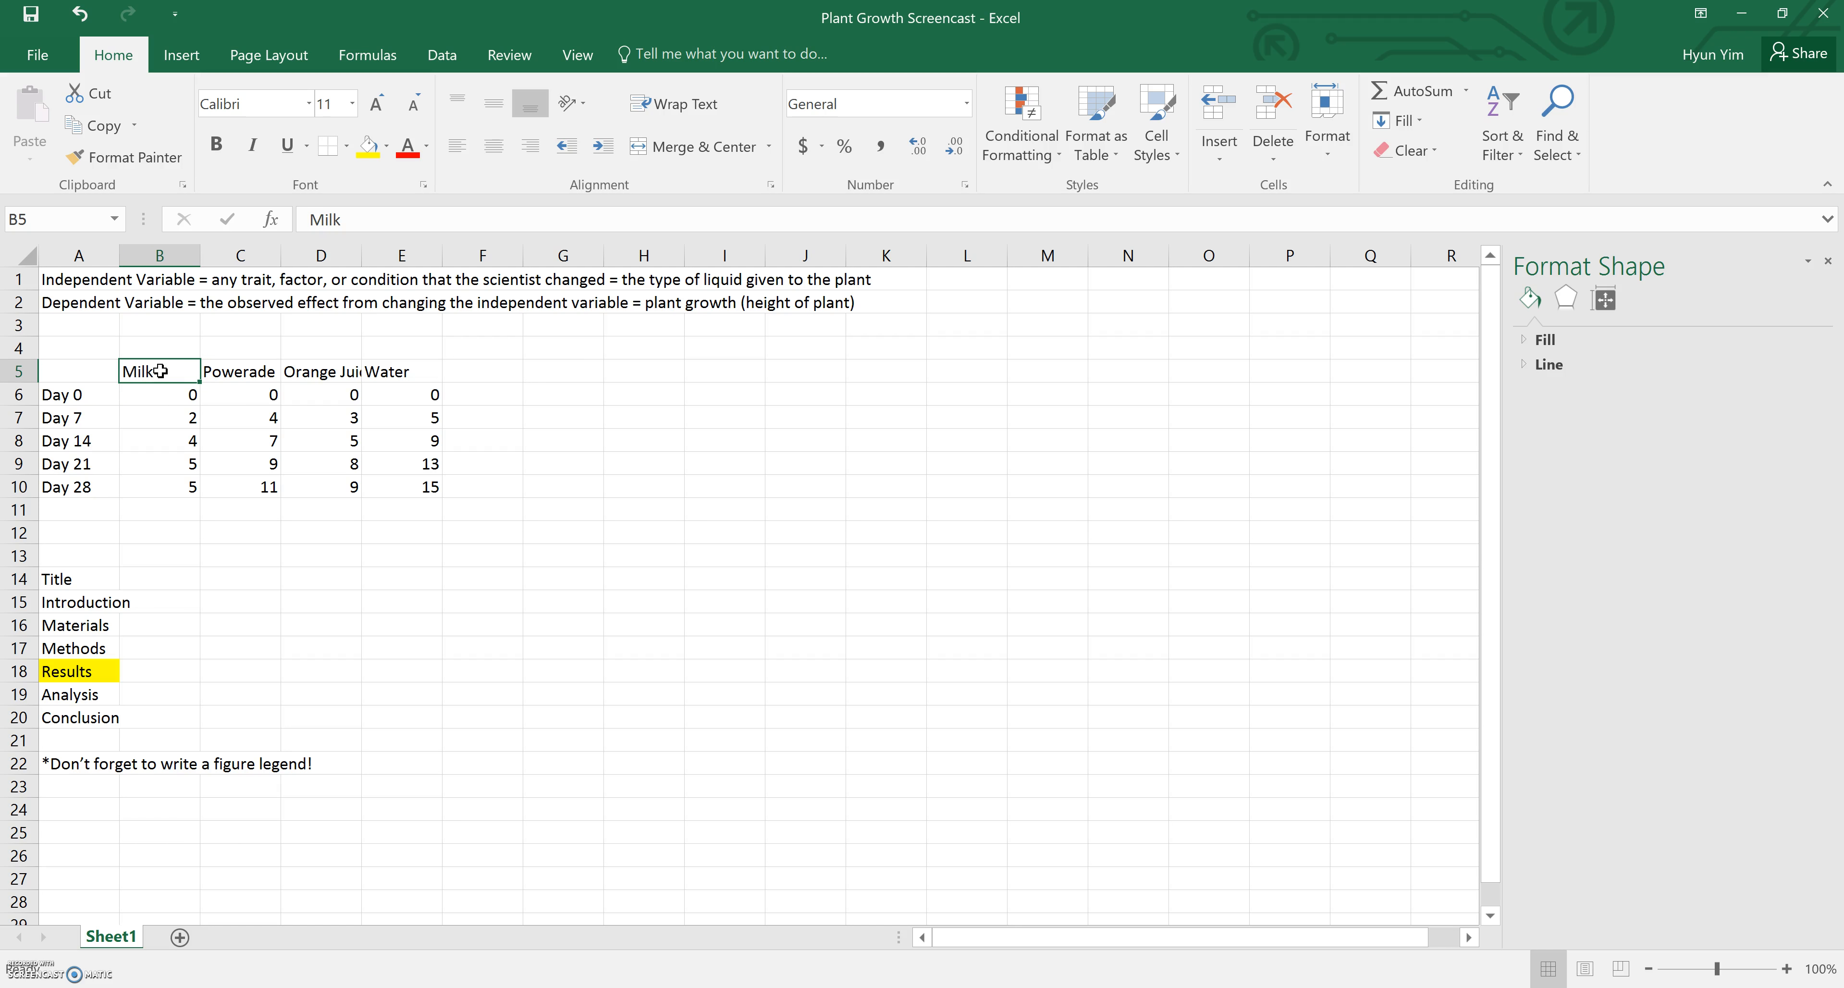
key(Right)
key(Right)
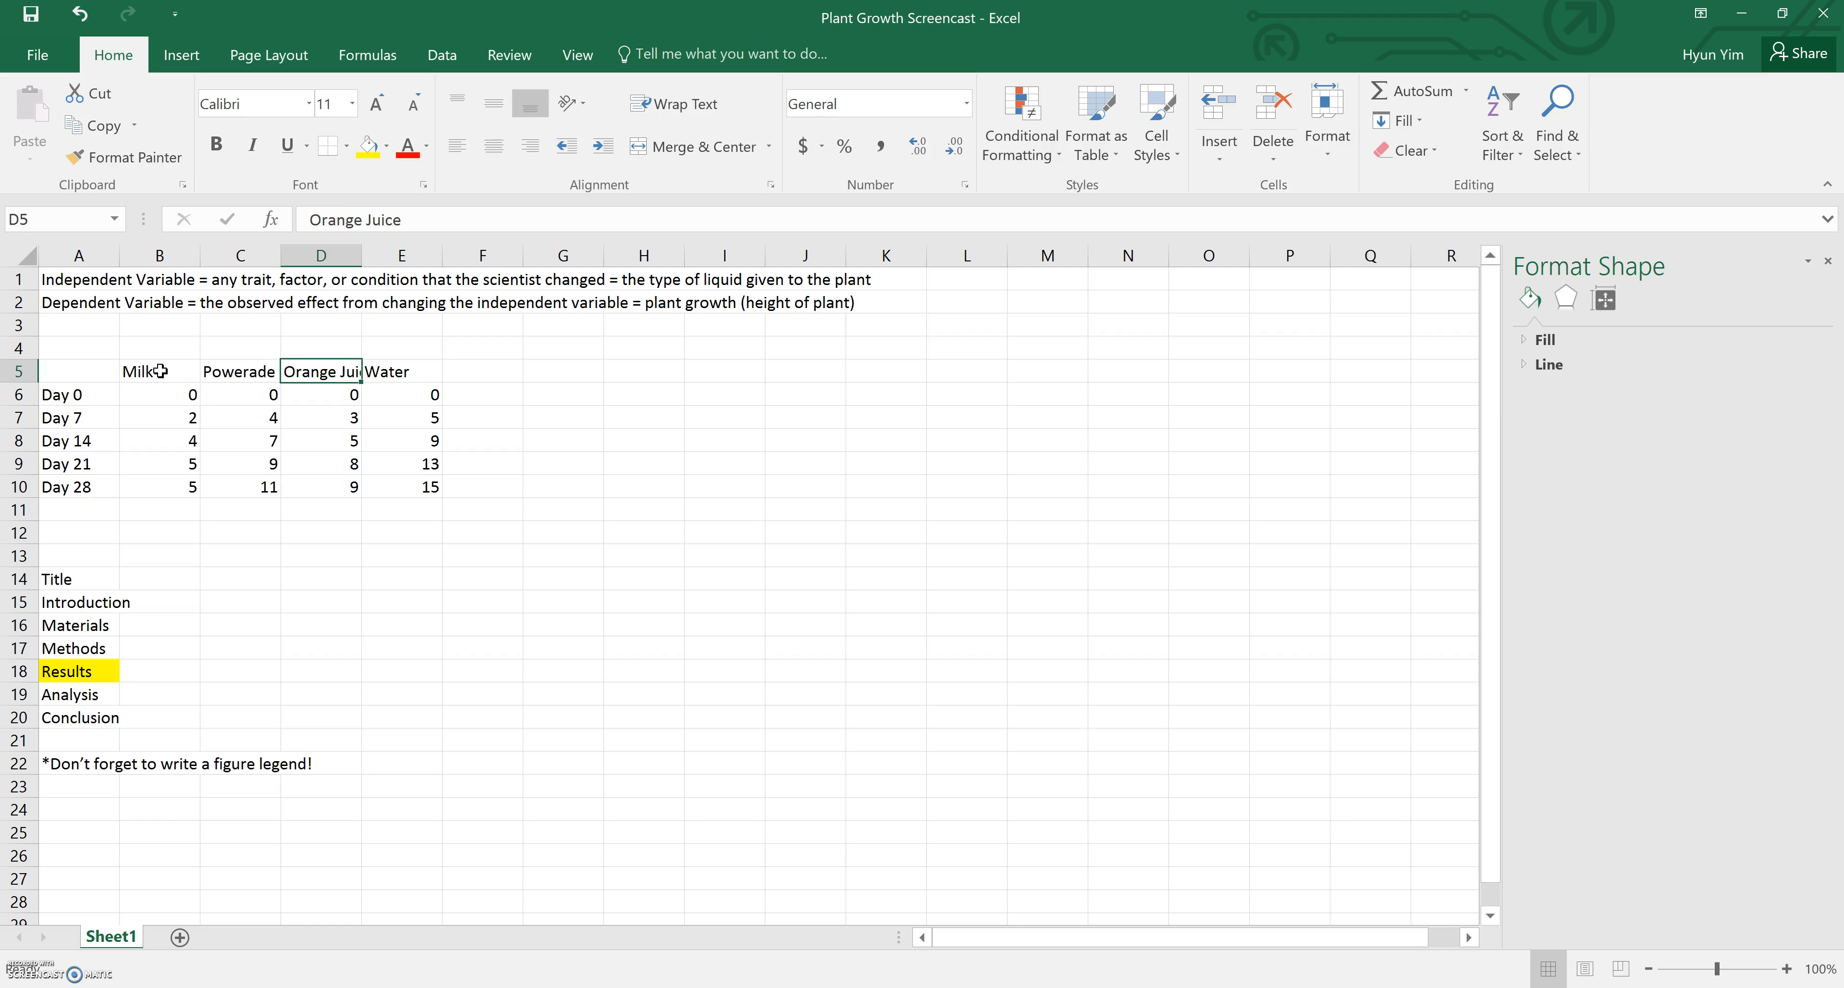
key(Right)
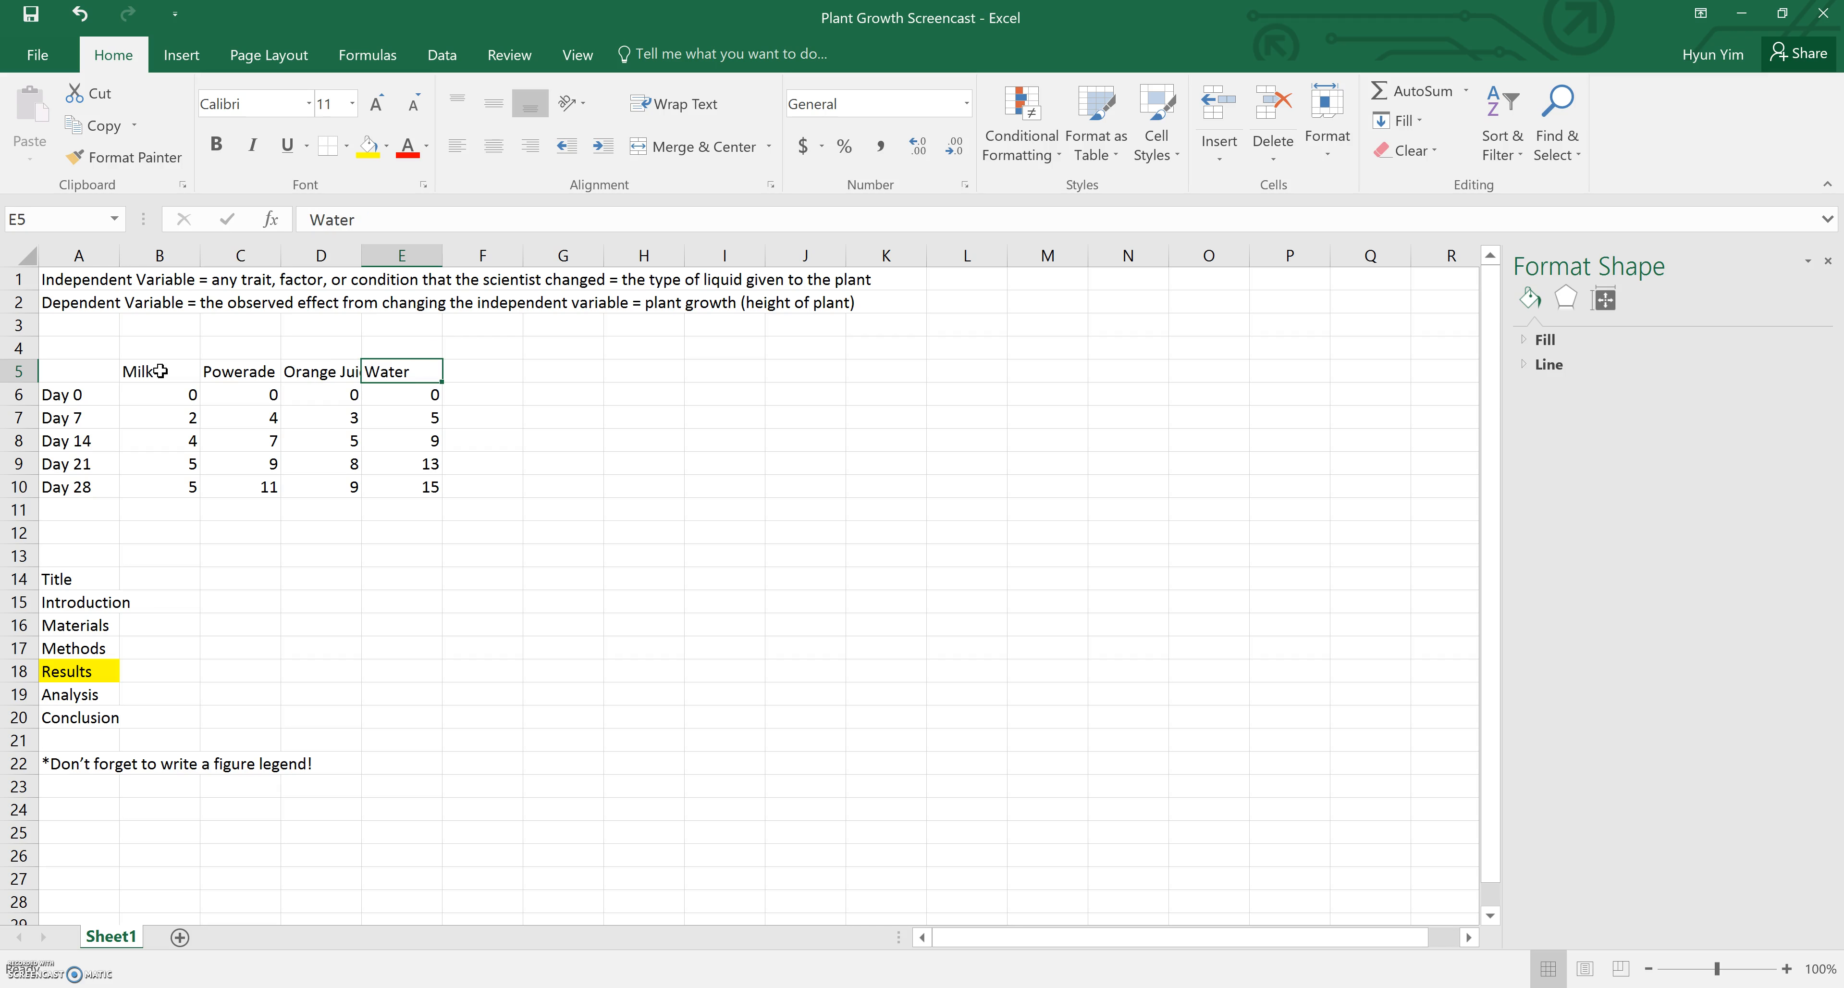
drag(165, 395, 403, 492)
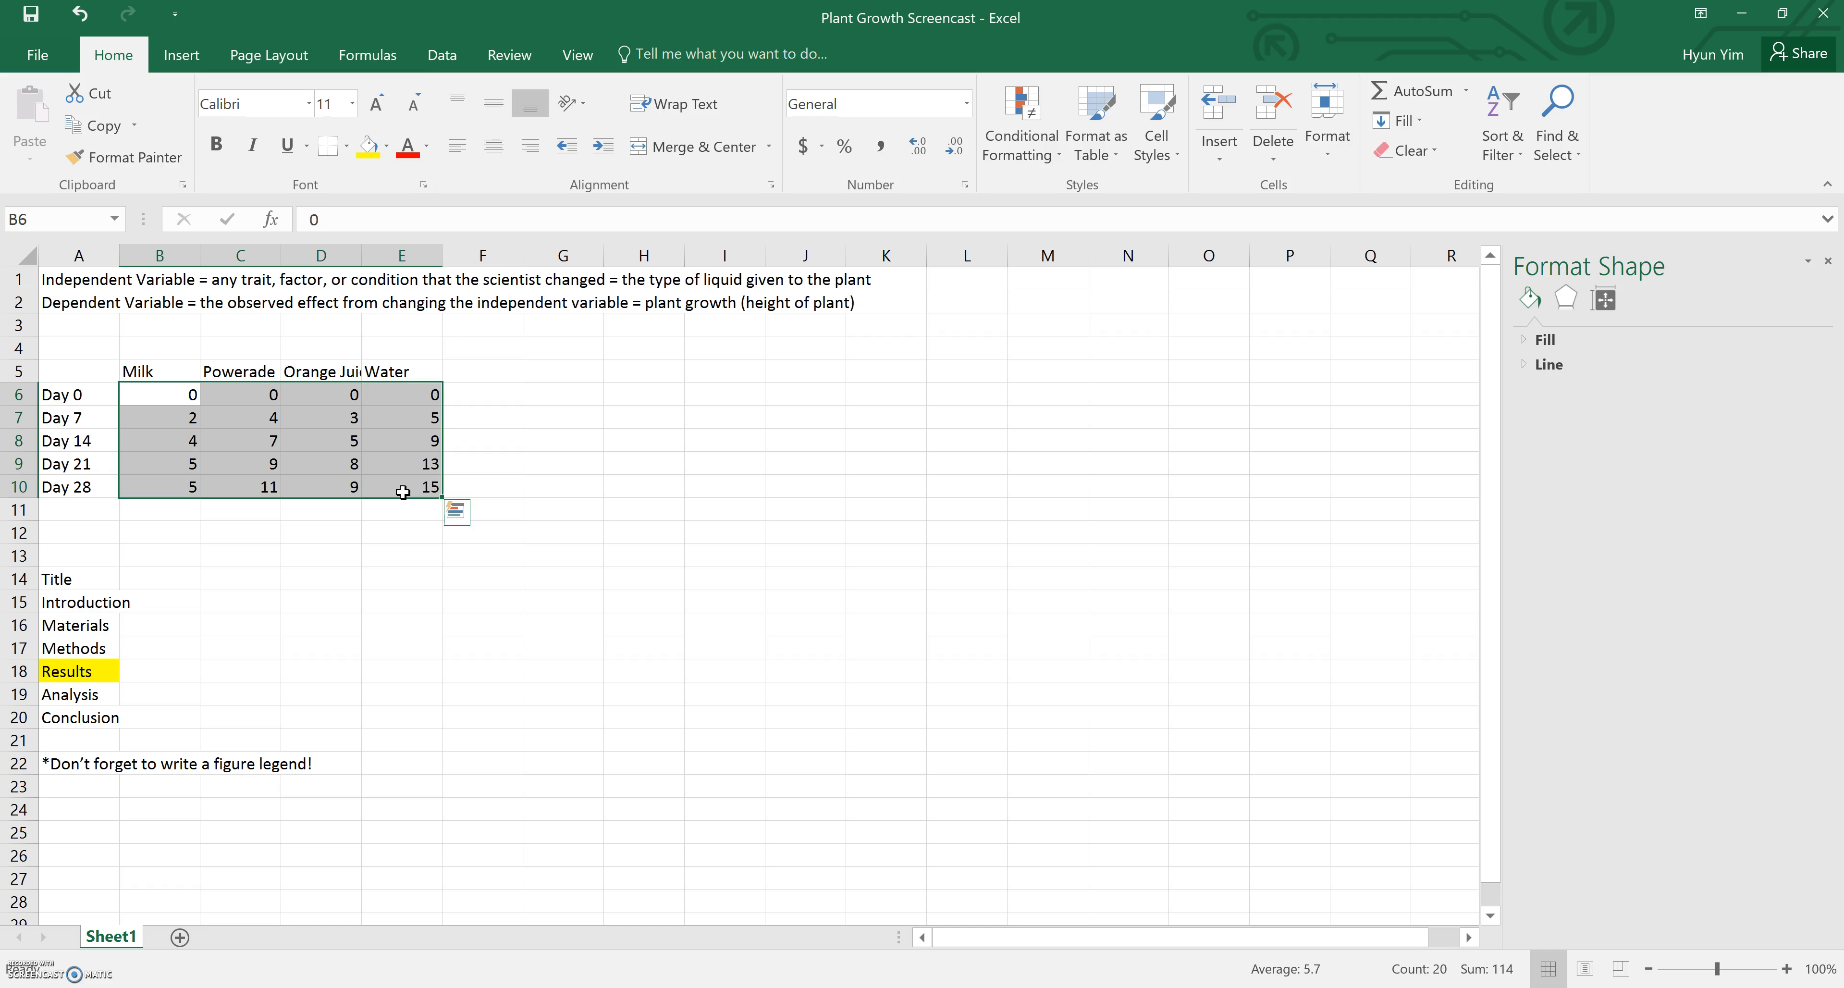
click(371, 546)
right_click(372, 547)
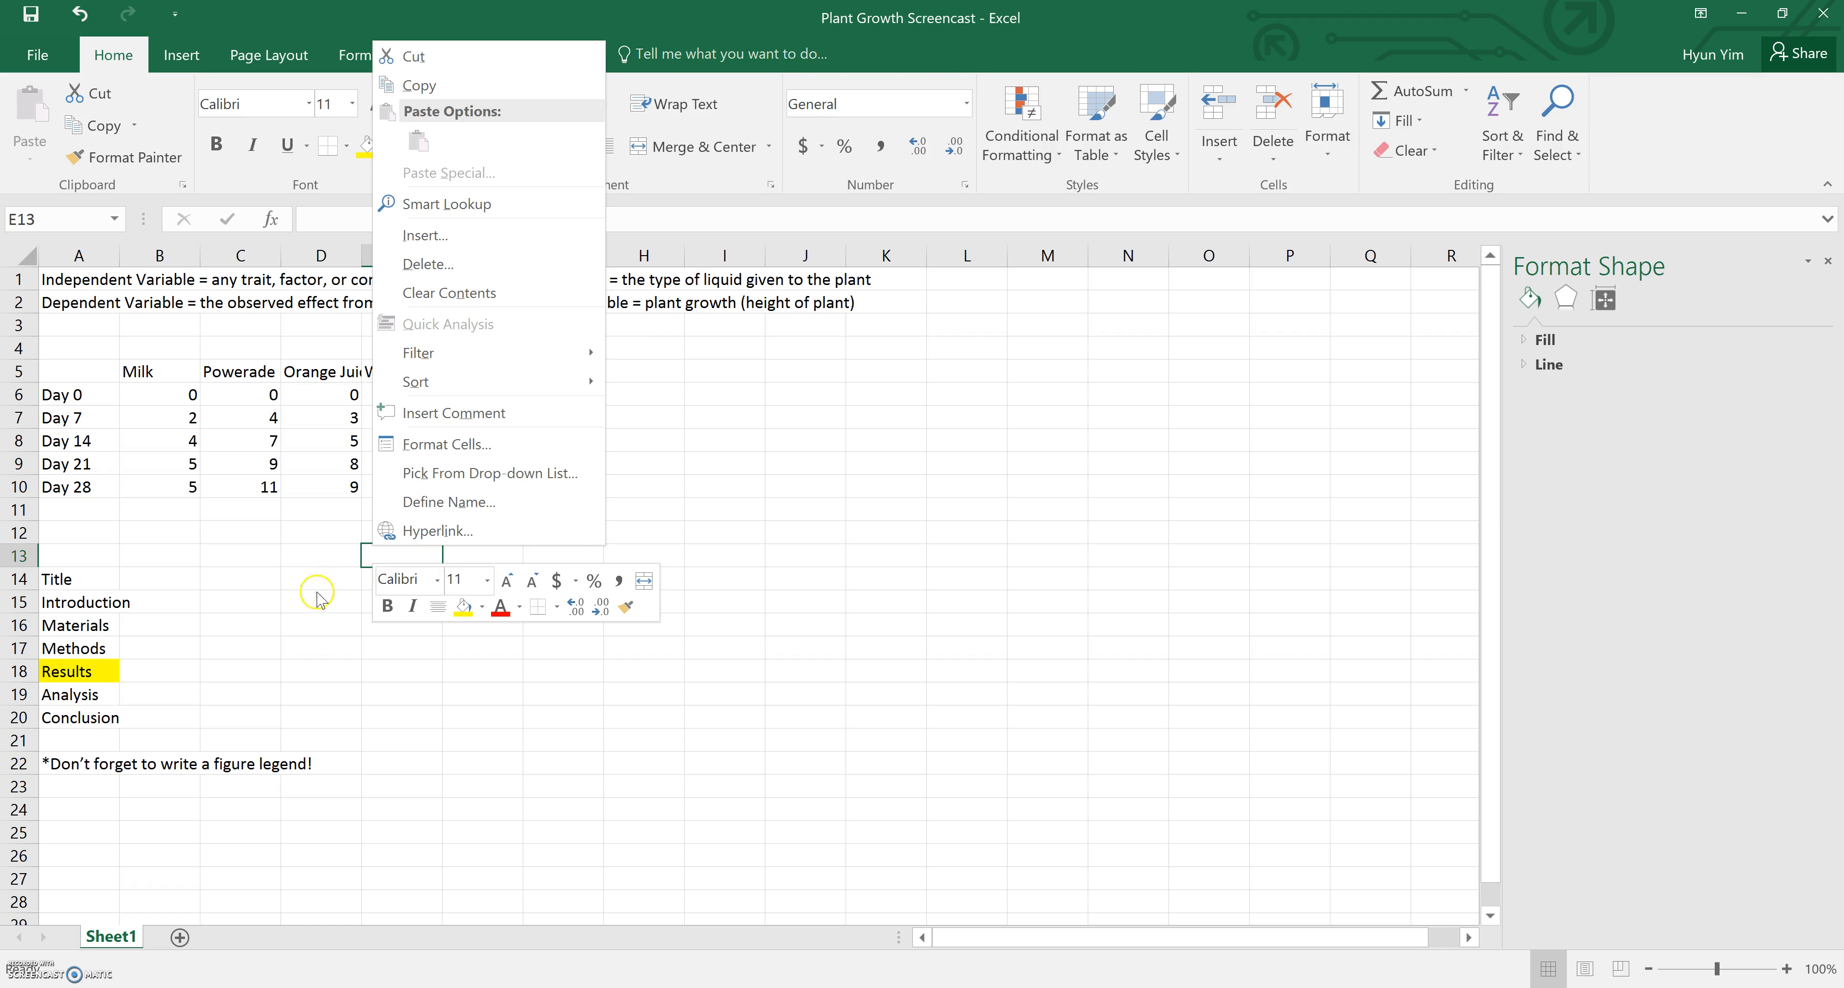
key(Escape)
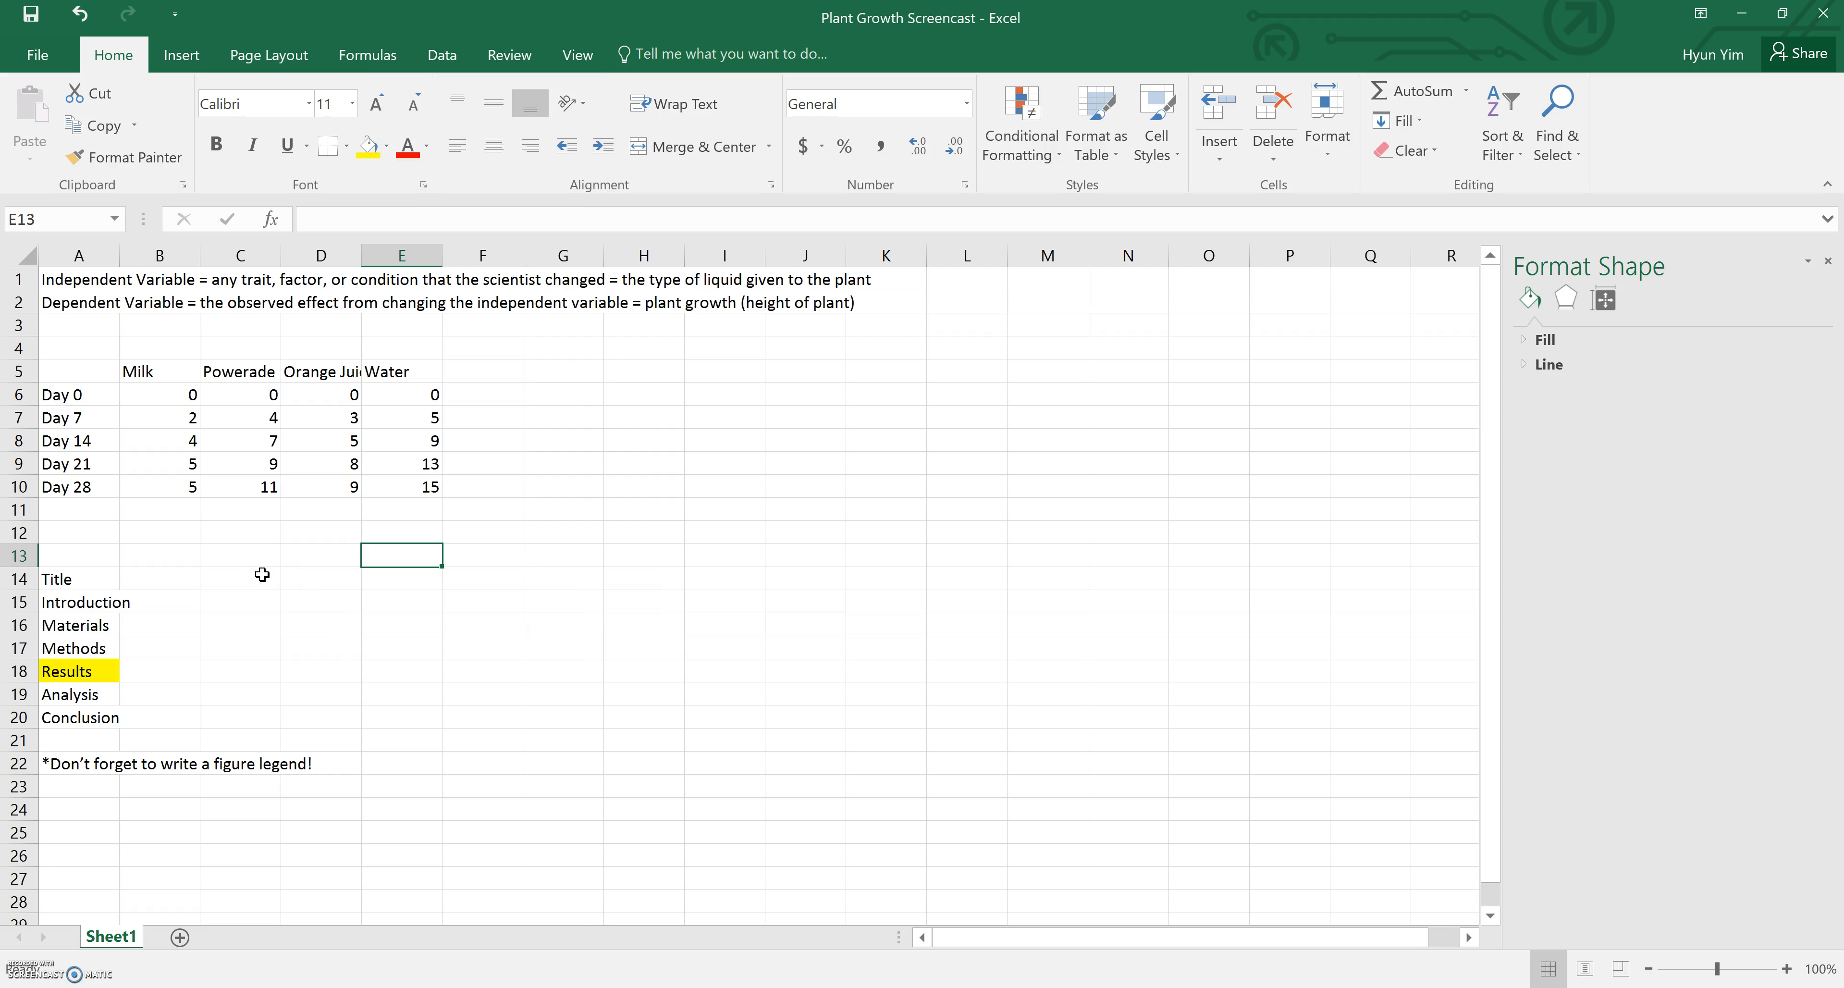
Select the table A5:E10 and insert a 2-D Line with Markers chart, positioning it beside the data
click(58, 368)
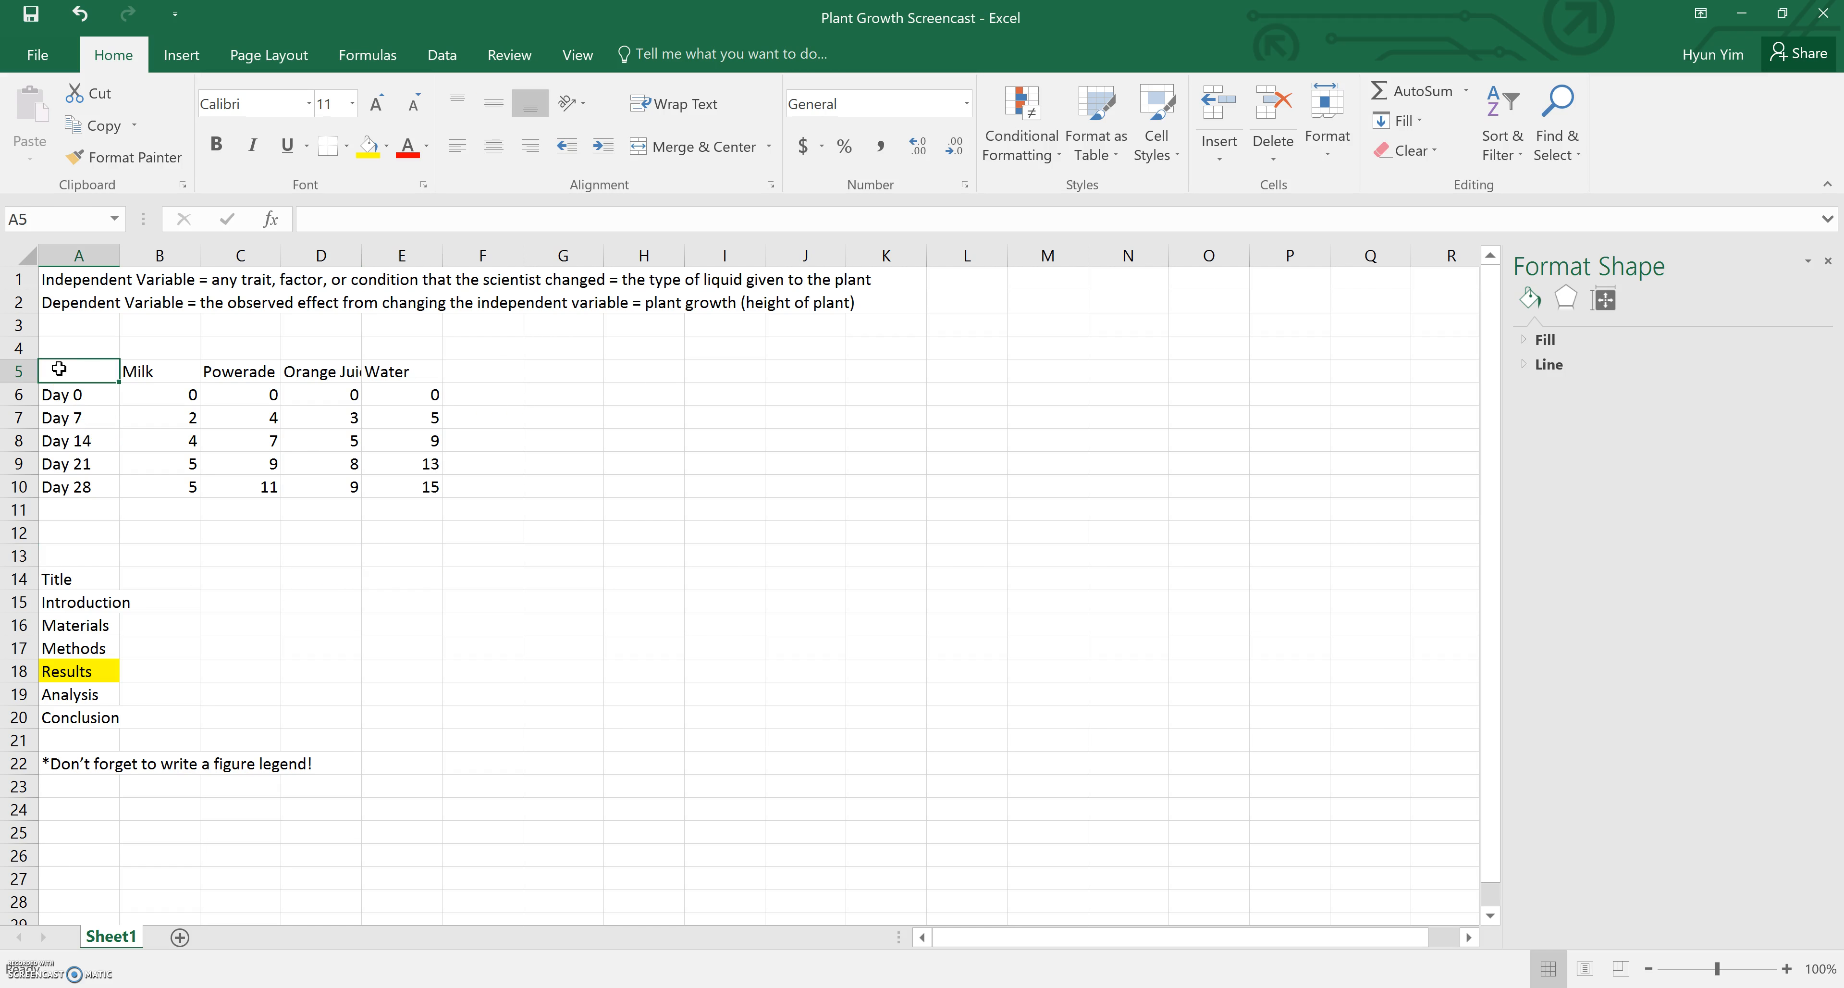
drag(58, 368, 422, 491)
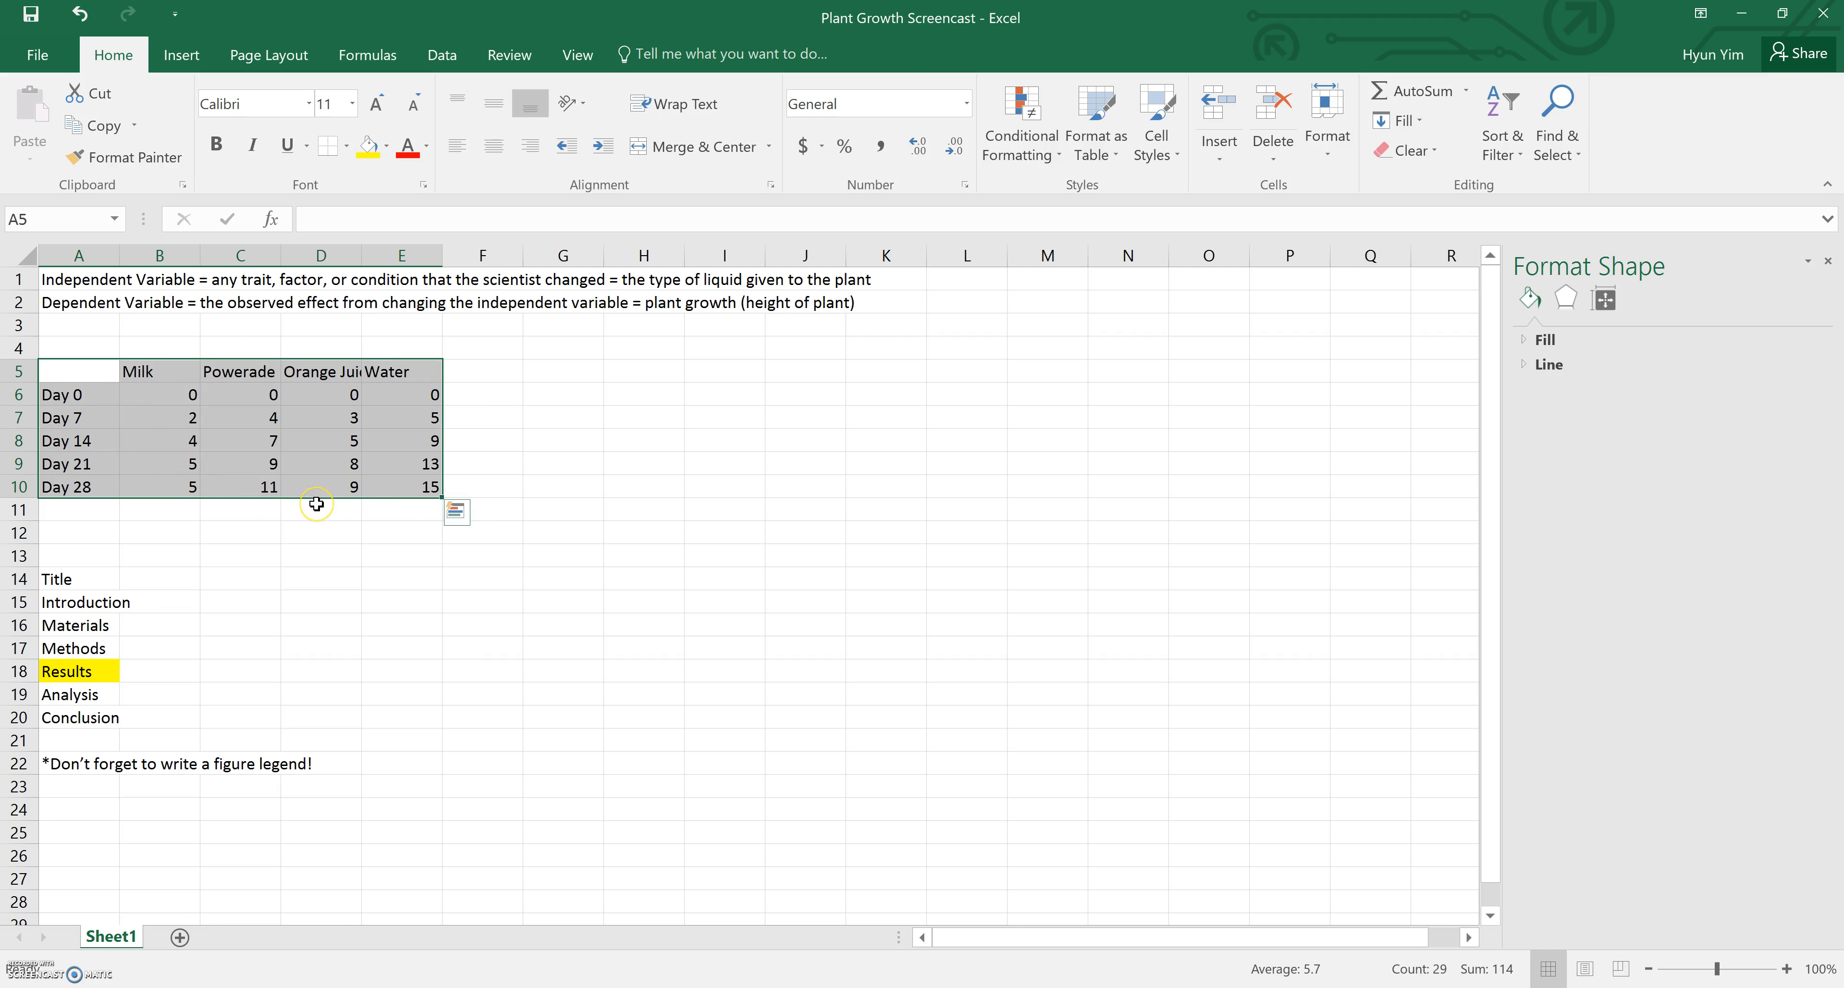
click(182, 61)
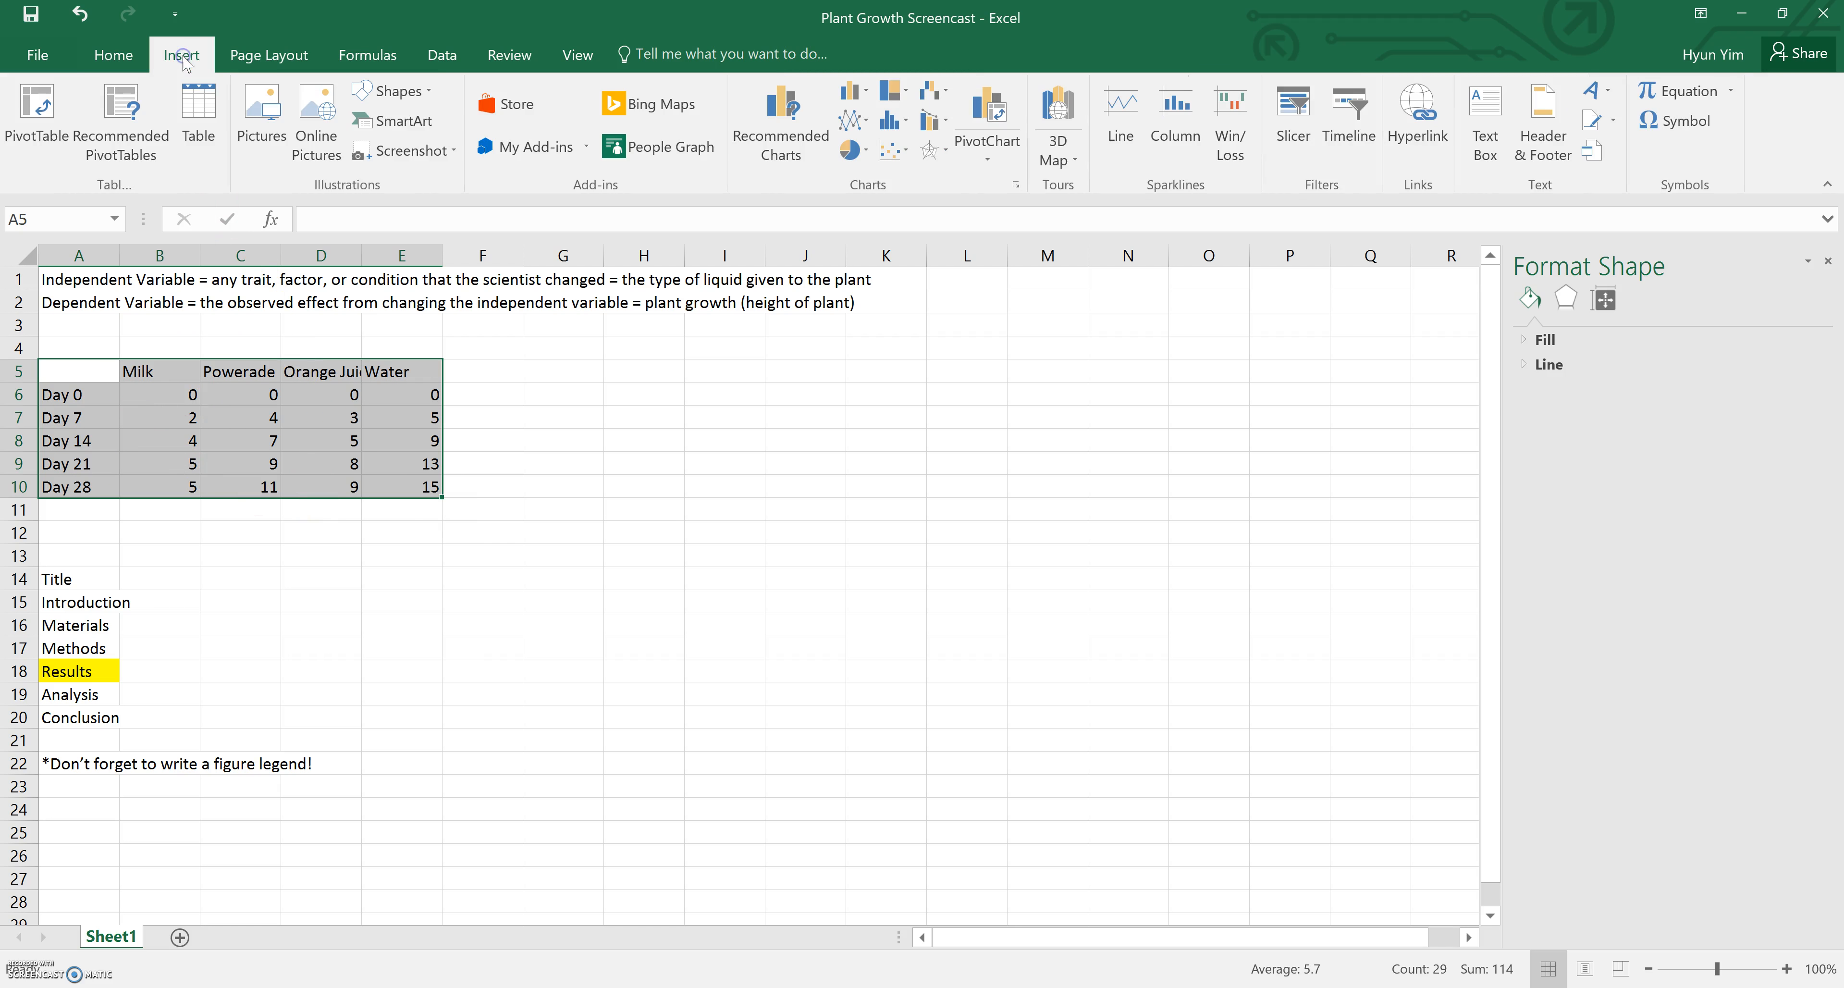
click(859, 124)
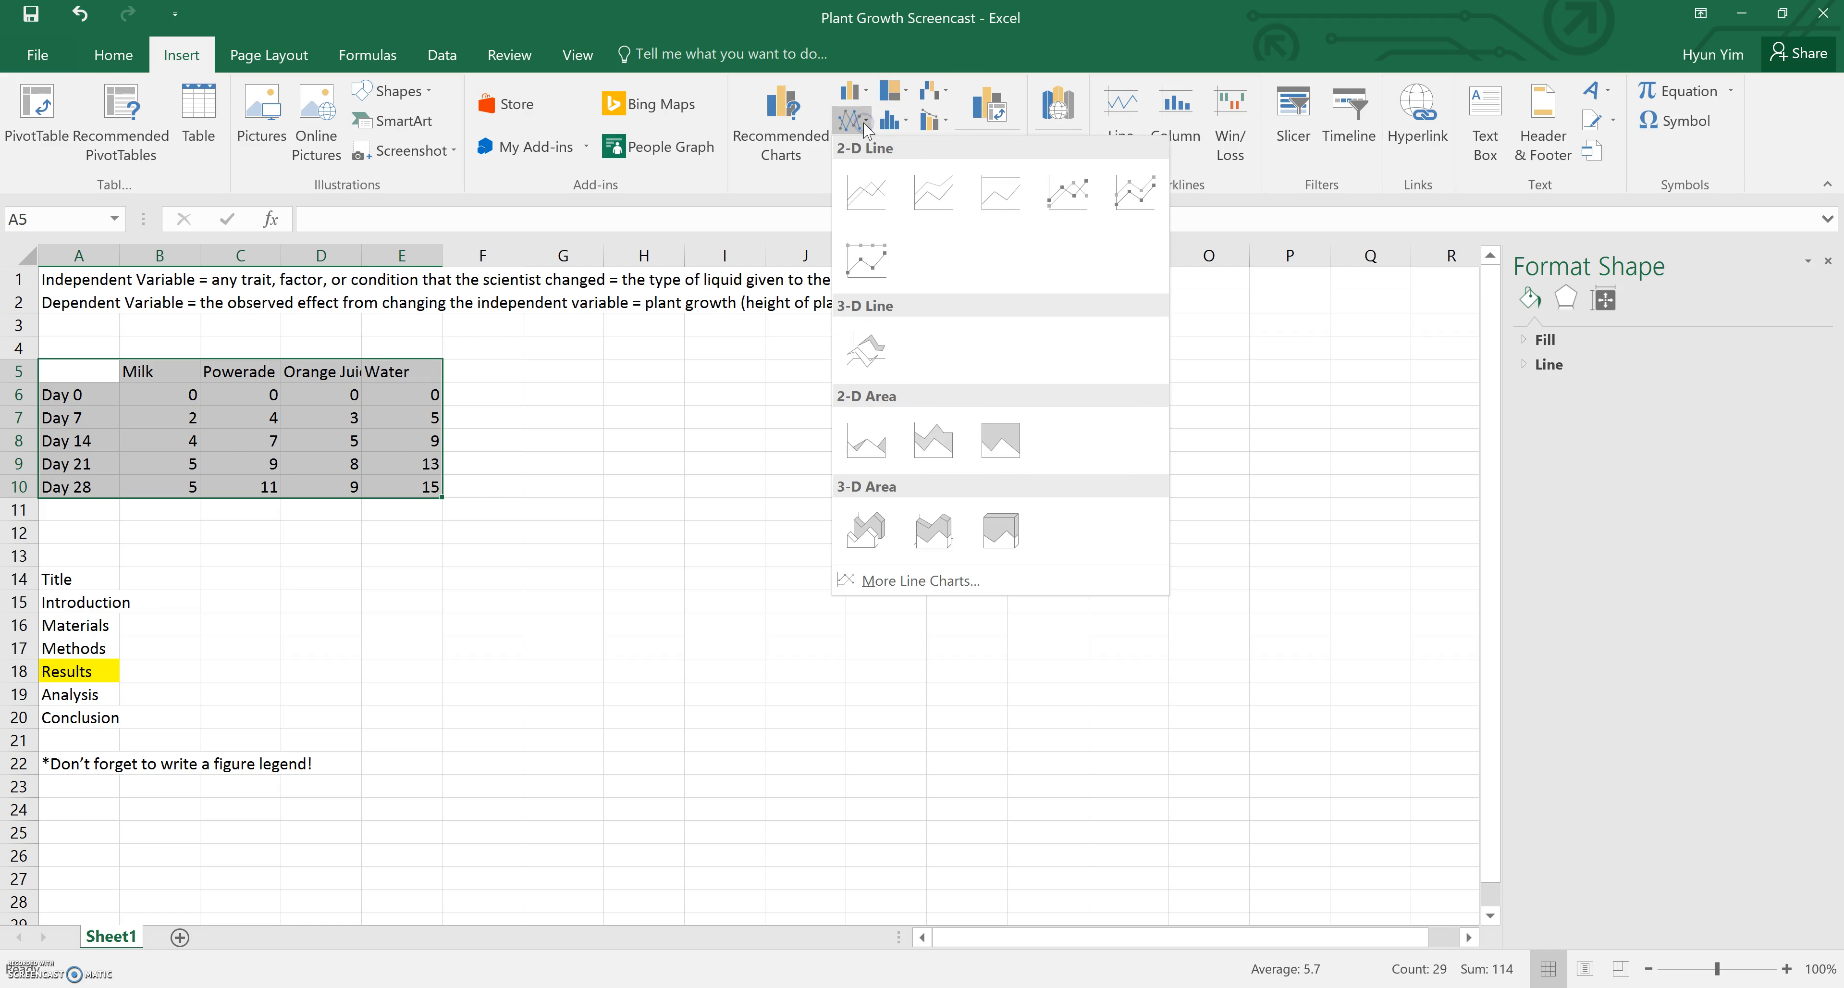
click(1083, 213)
click(894, 470)
drag(895, 469, 931, 401)
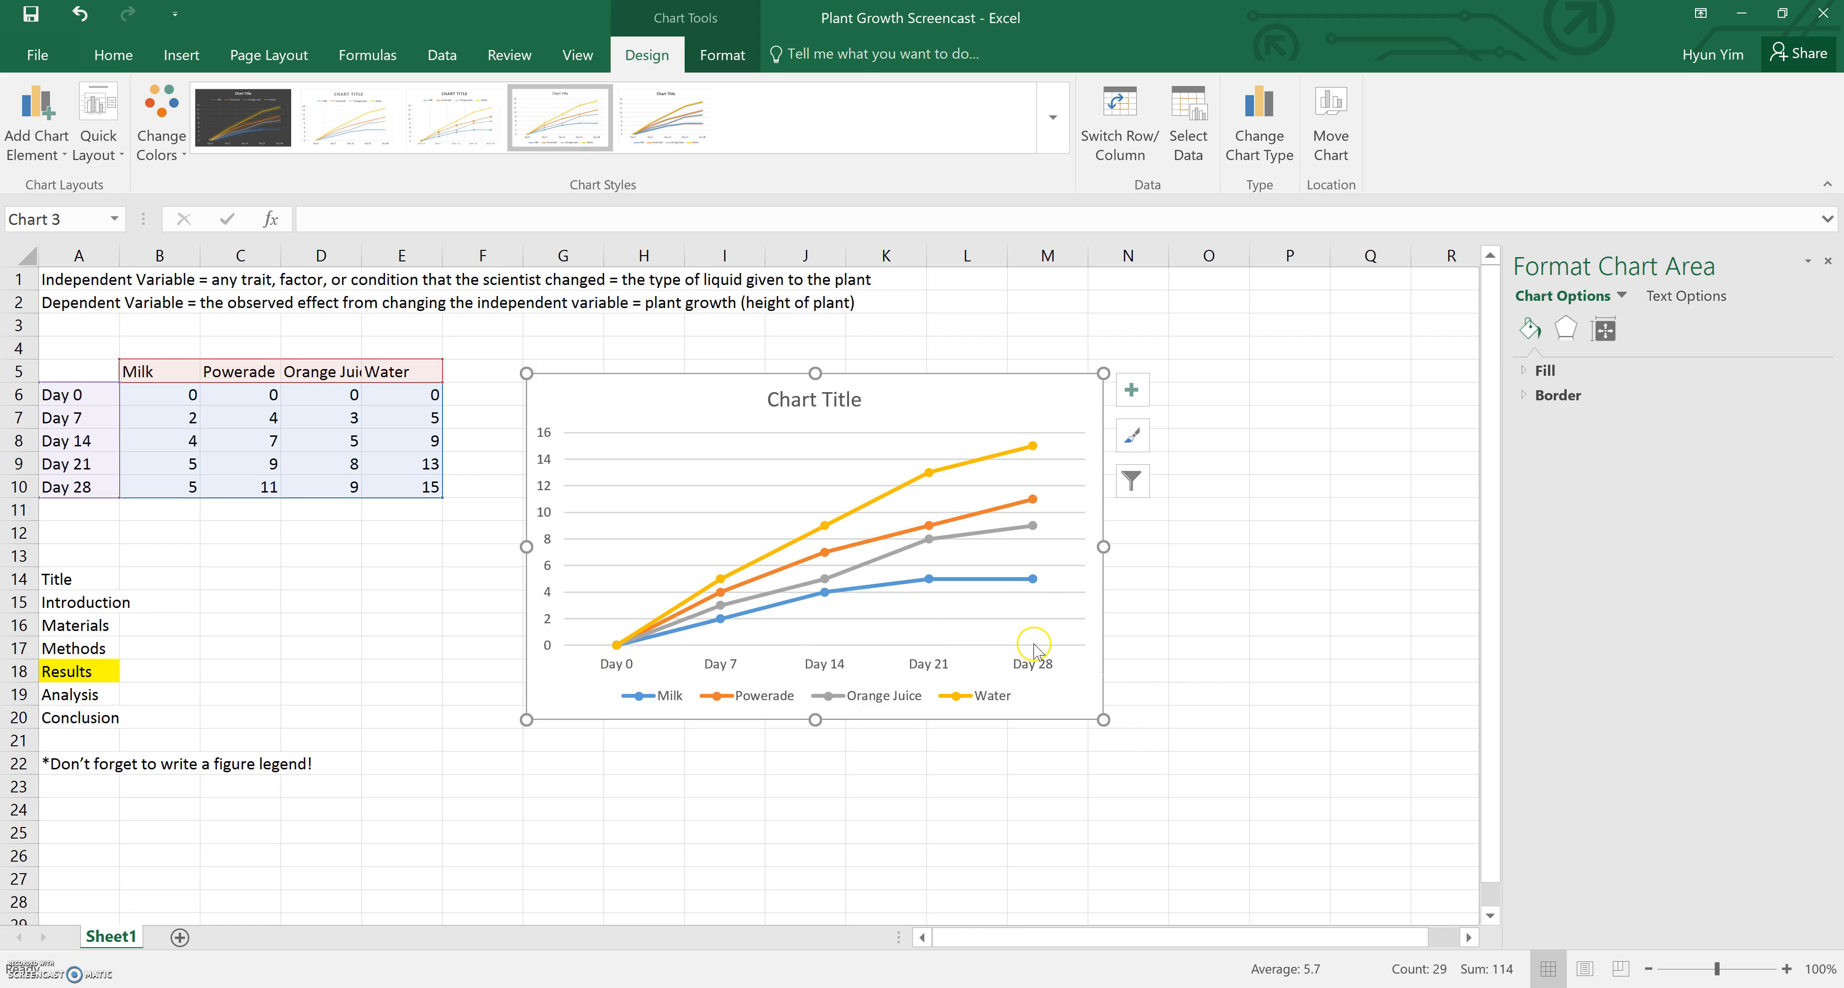
Set the horizontal axis position to On tick marks
click(833, 671)
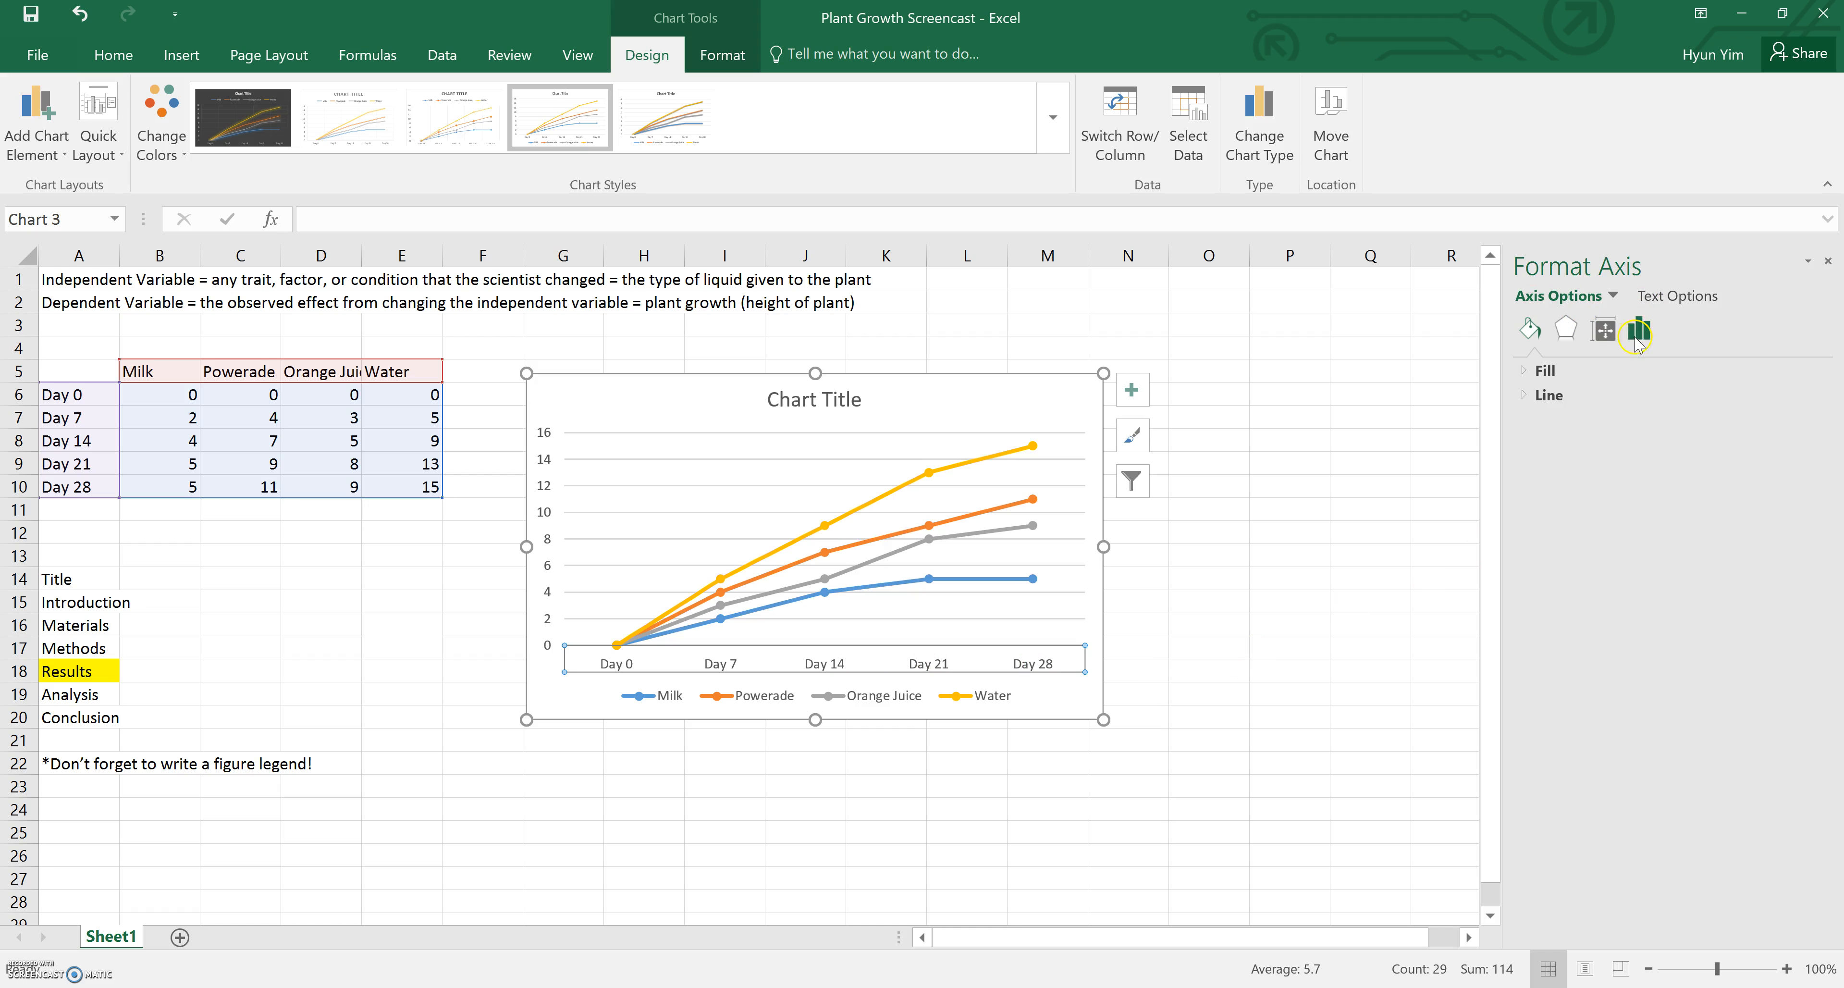
click(1639, 330)
click(1579, 371)
click(1588, 422)
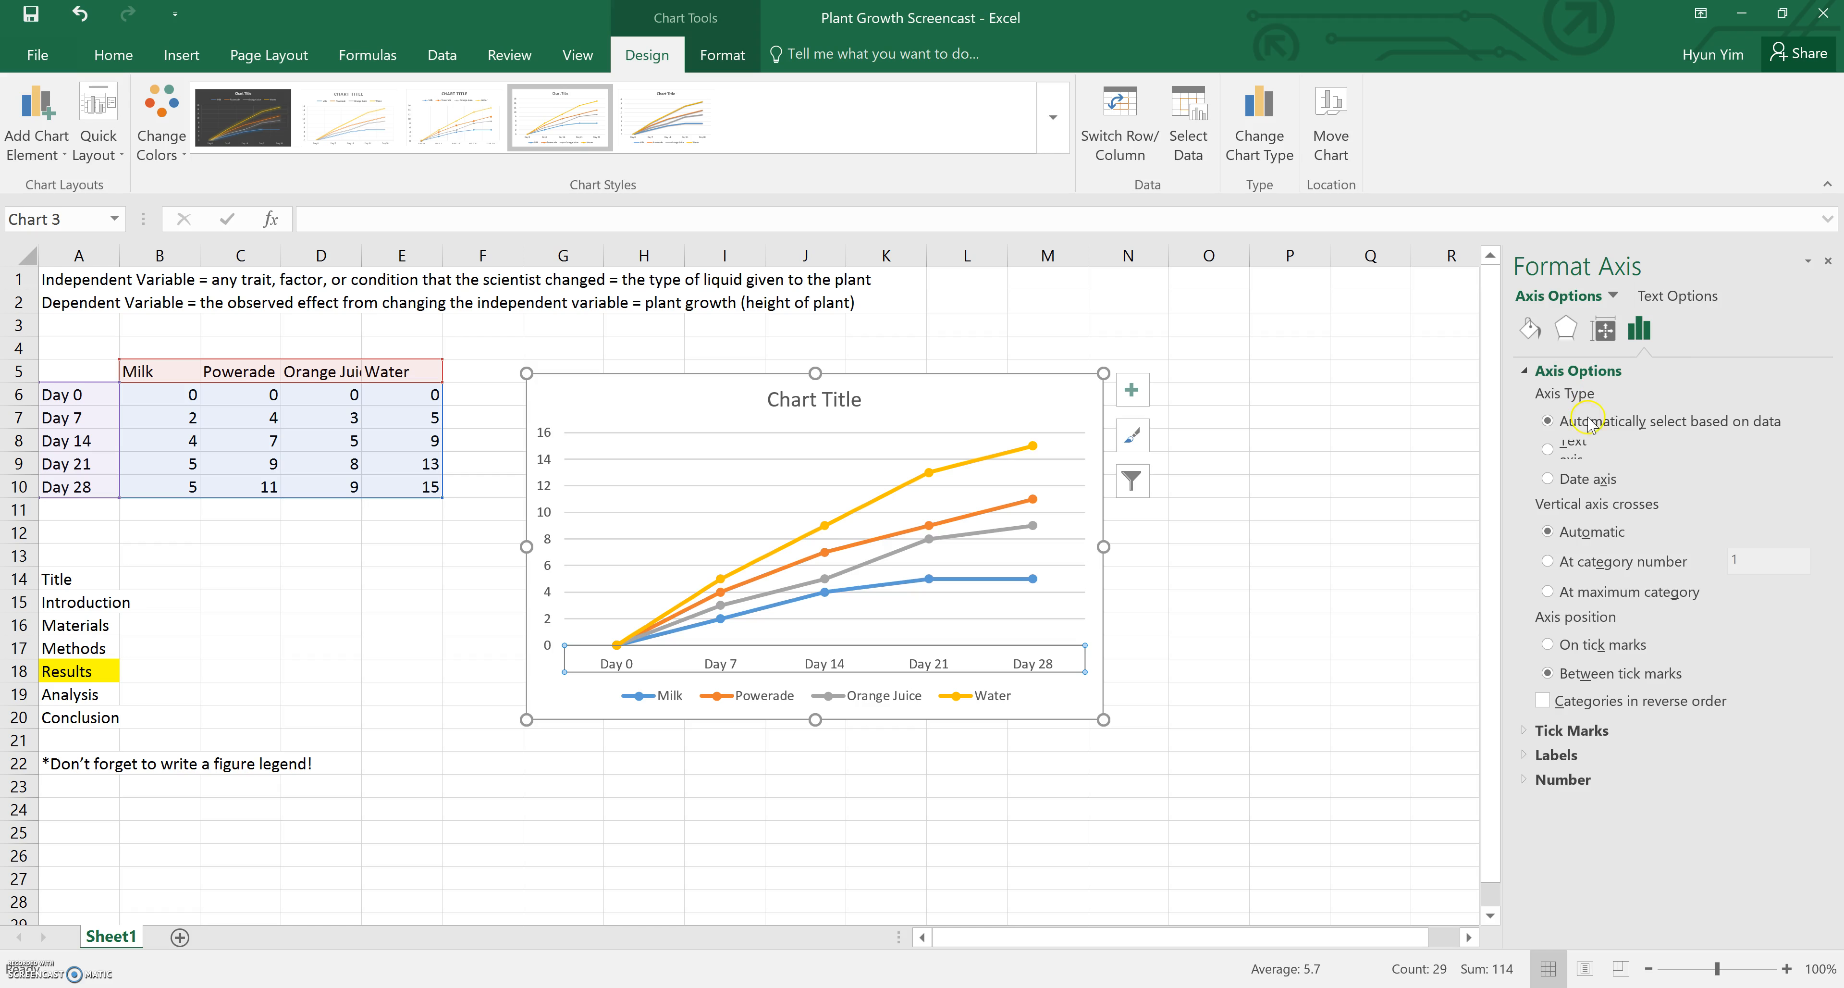
click(1595, 644)
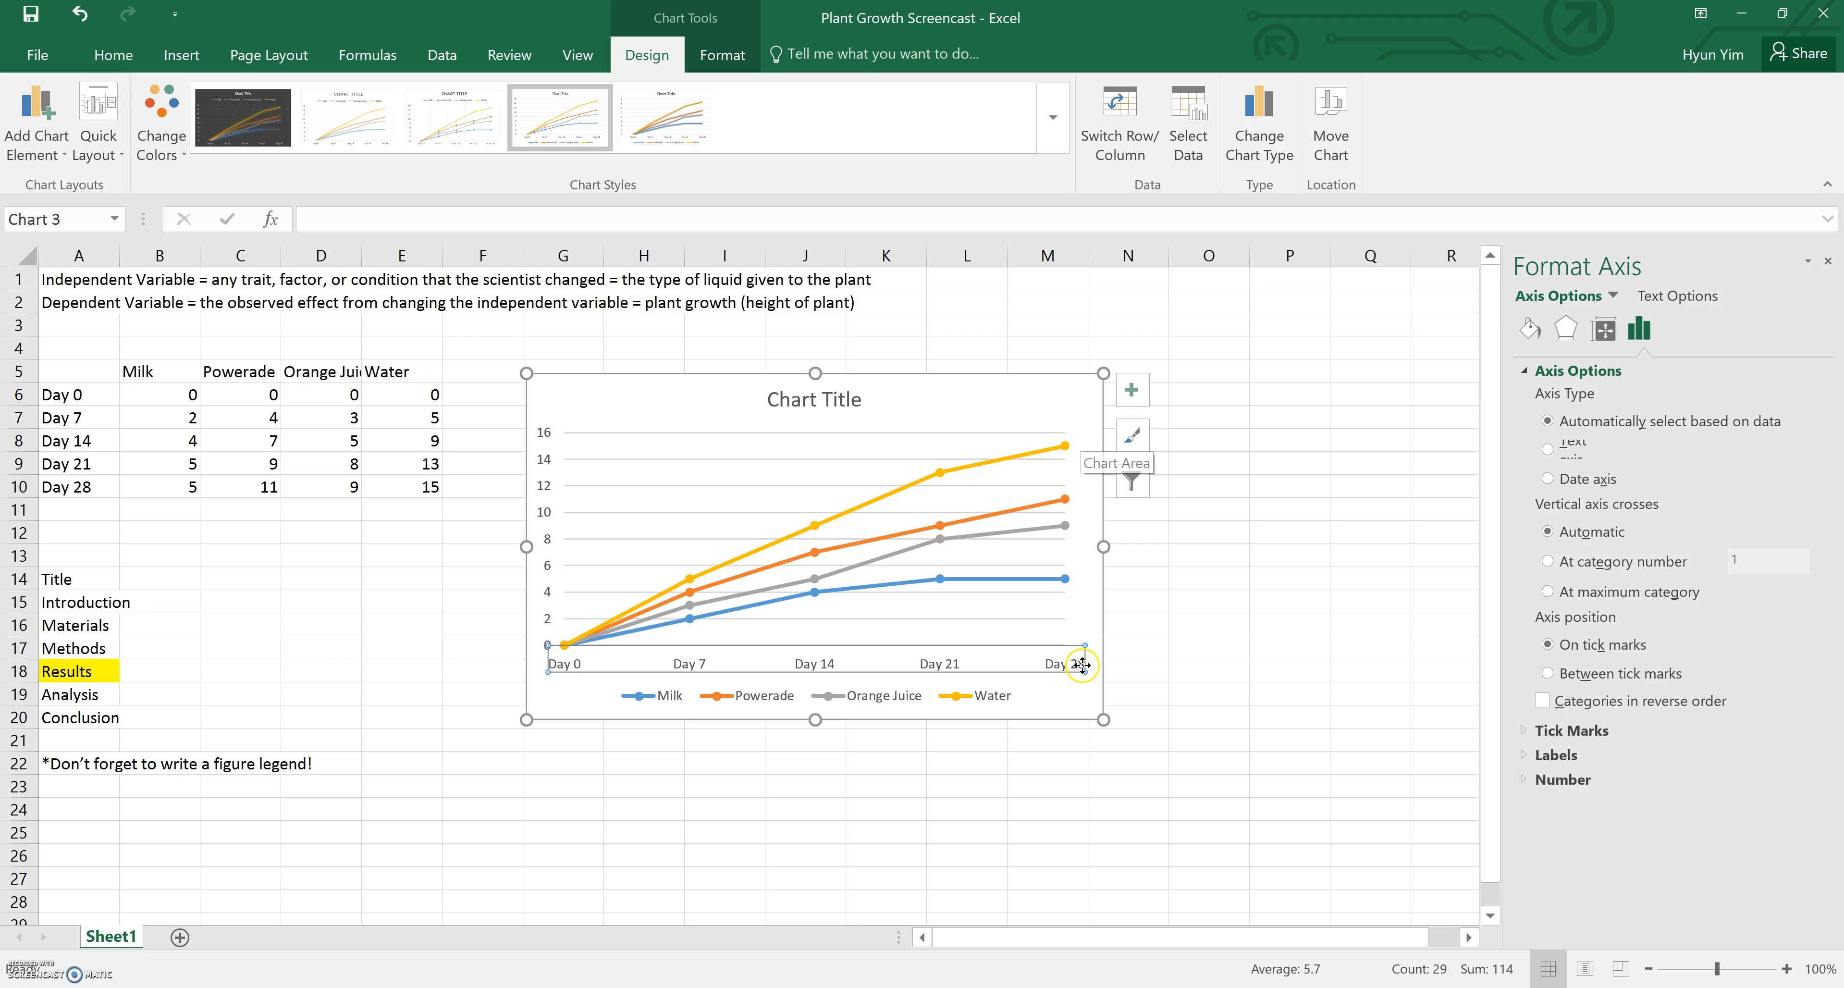
click(1390, 580)
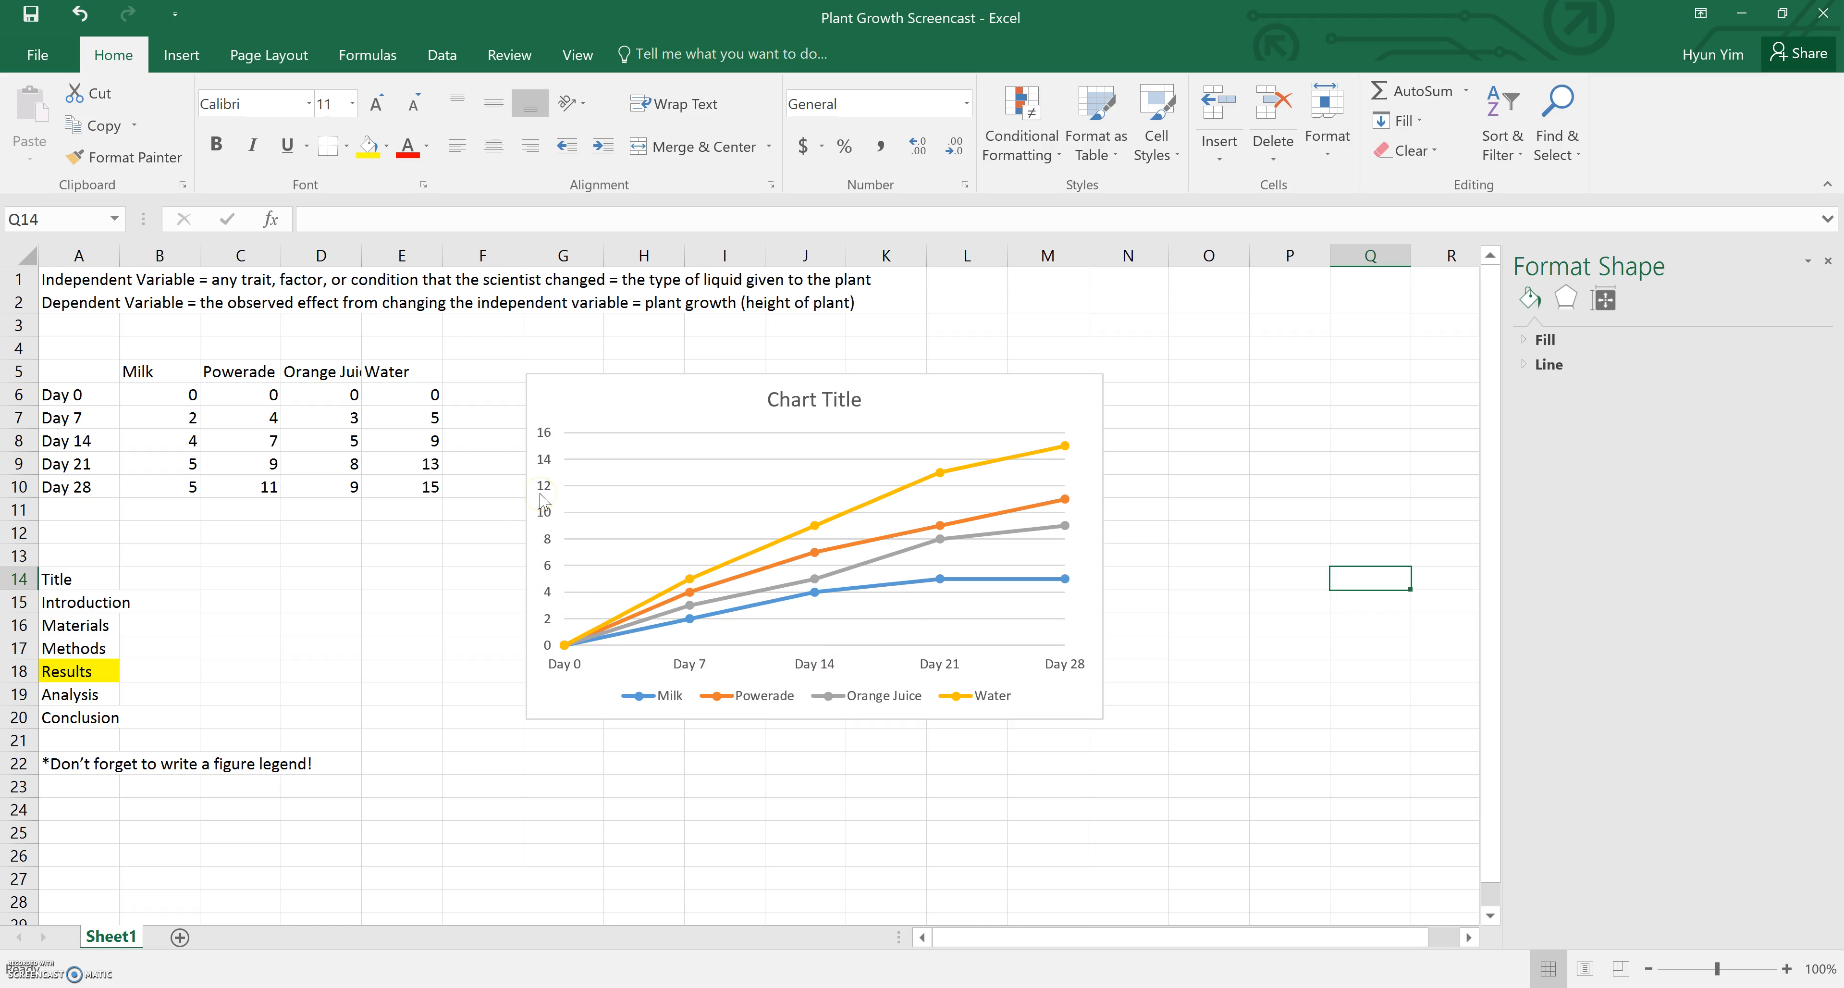
Select the chart and turn on axis titles from the chart elements
click(926, 393)
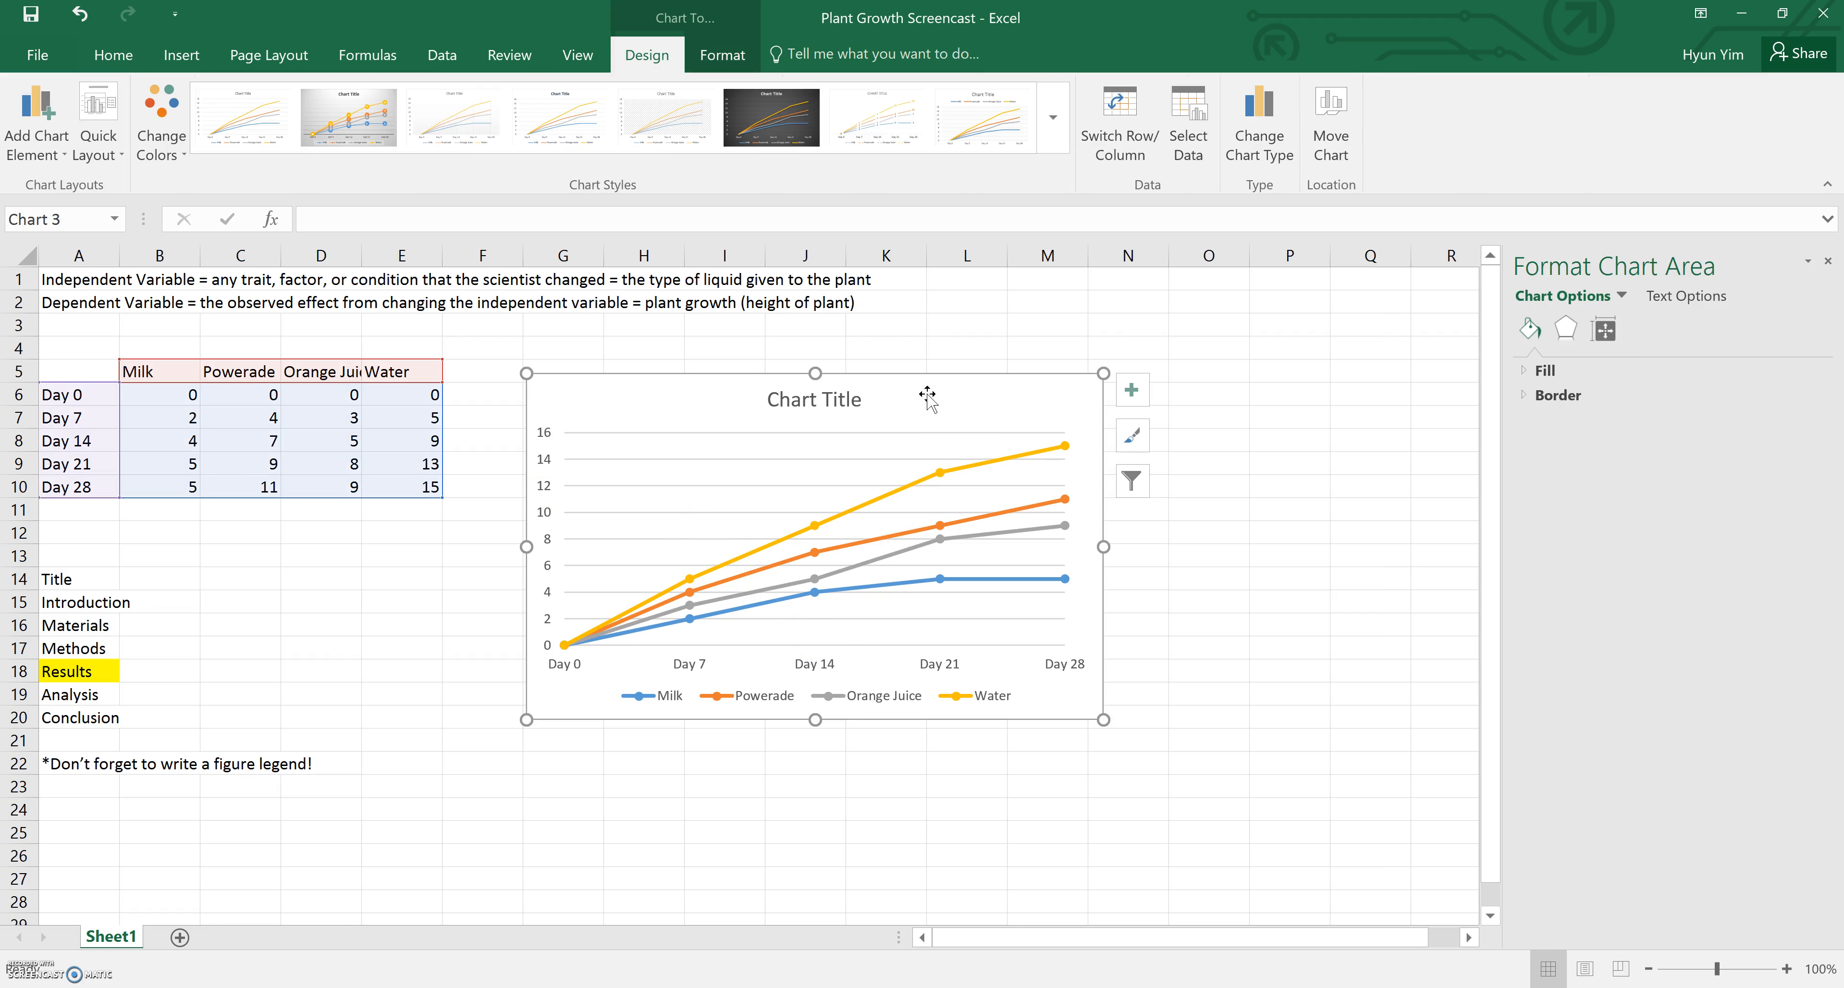
click(1132, 392)
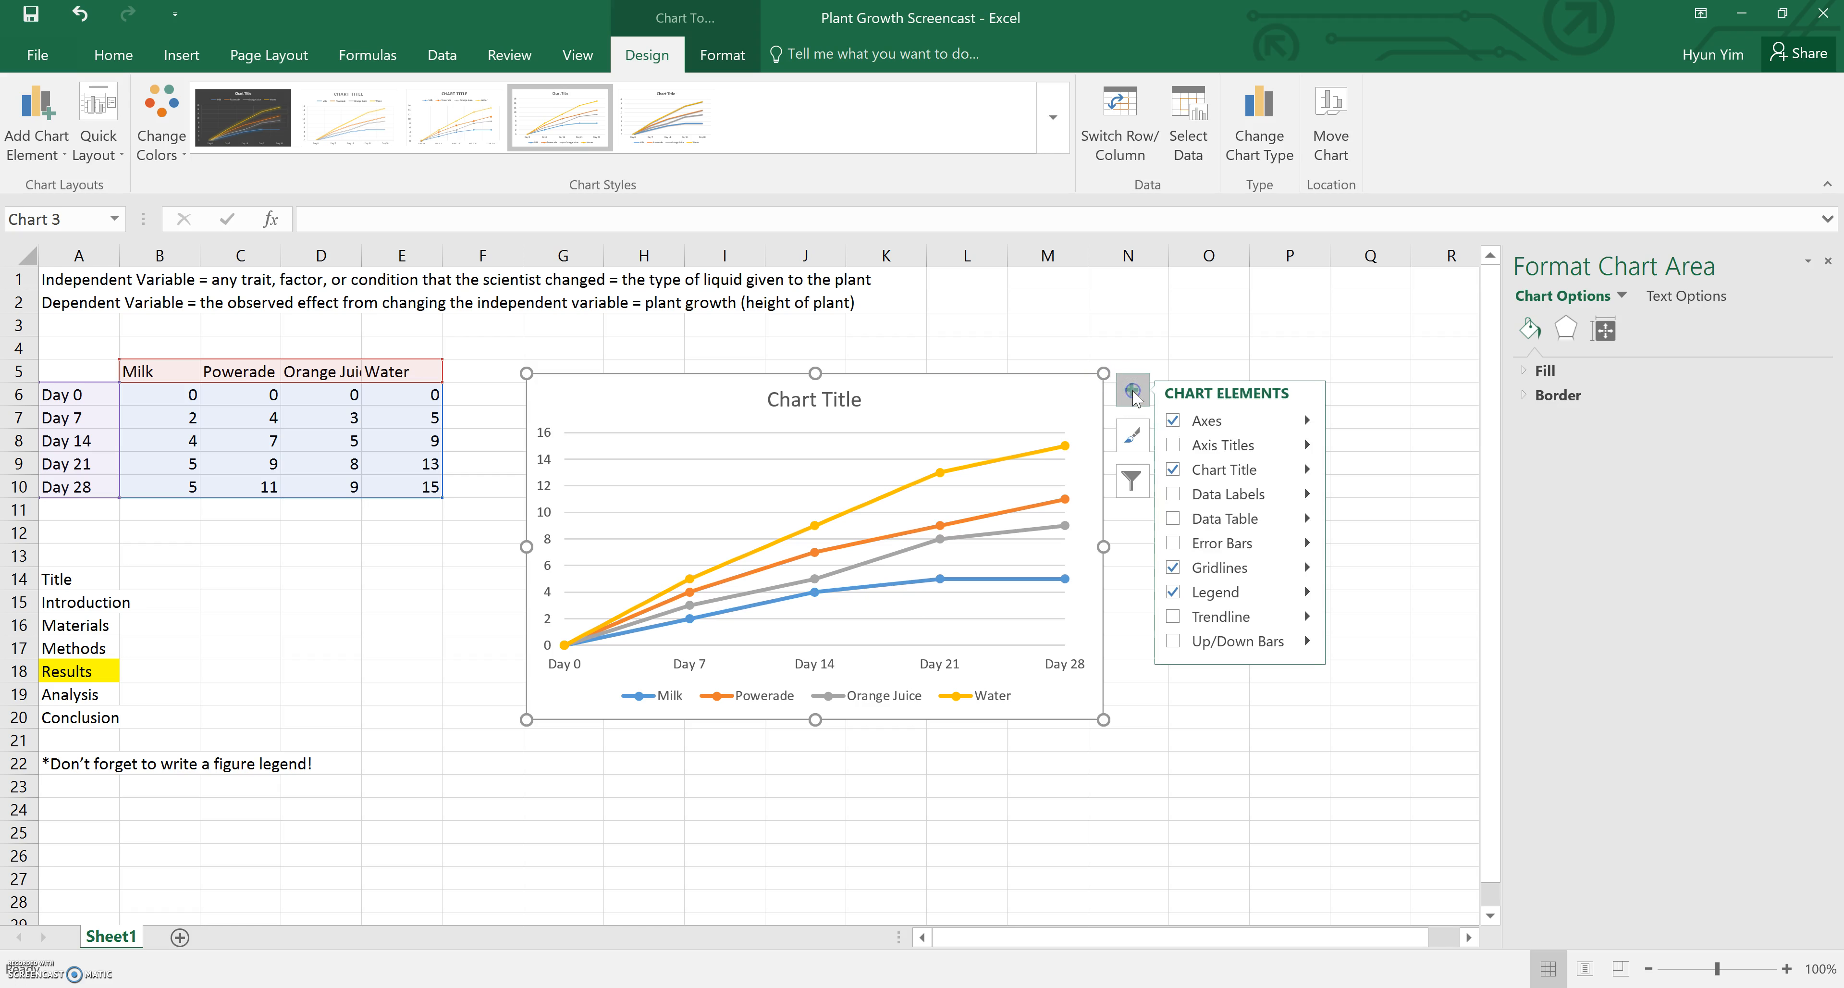
click(1173, 447)
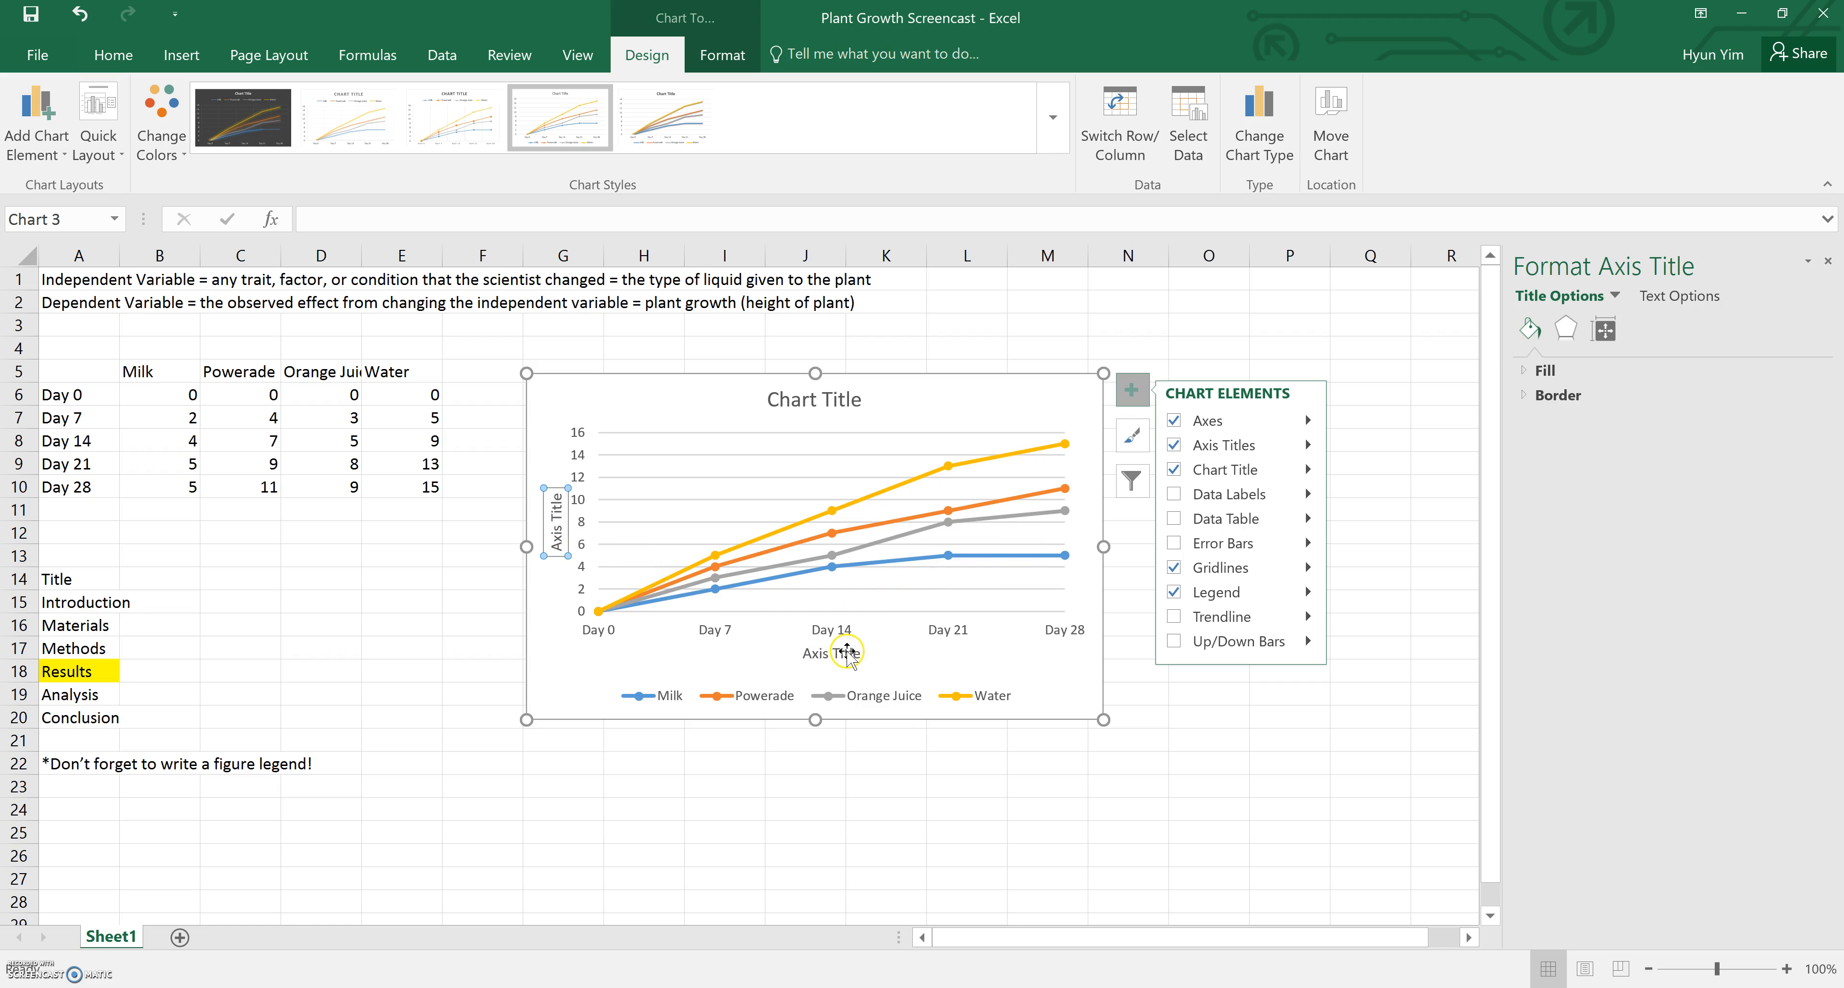
Rename the horizontal axis title to "Length of Experiment"
click(821, 654)
drag(805, 654, 857, 655)
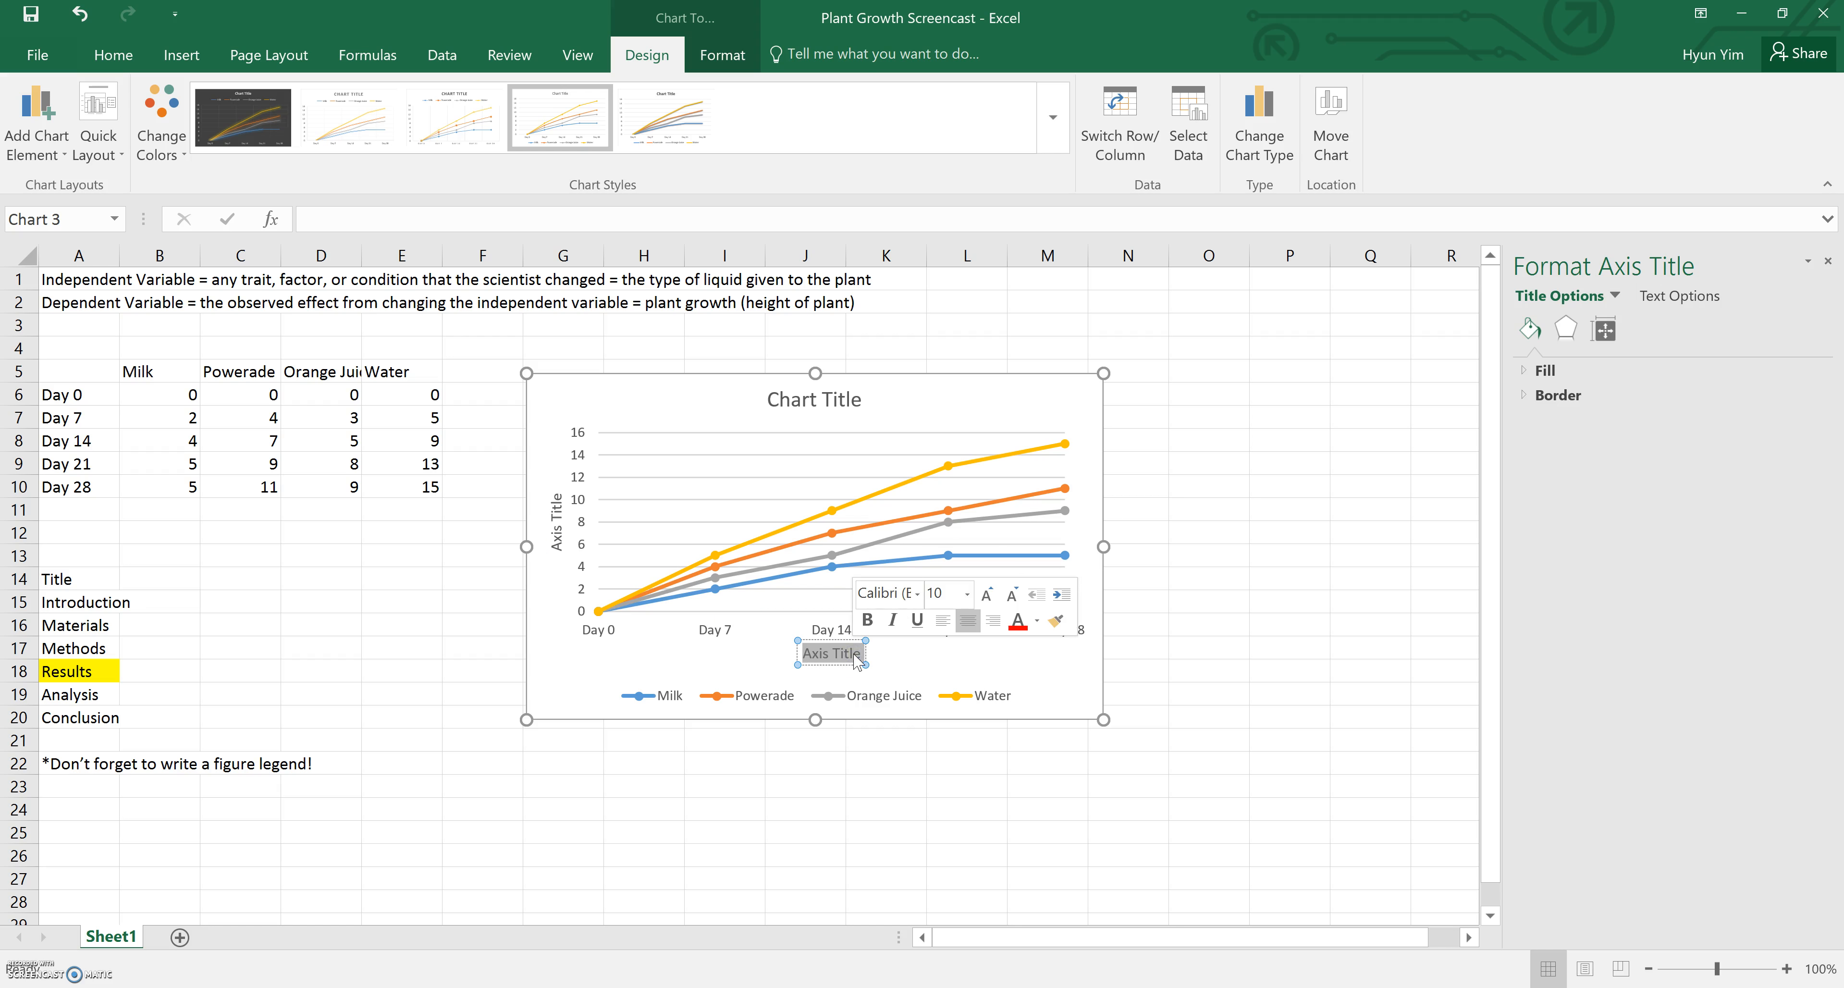
key(Delete)
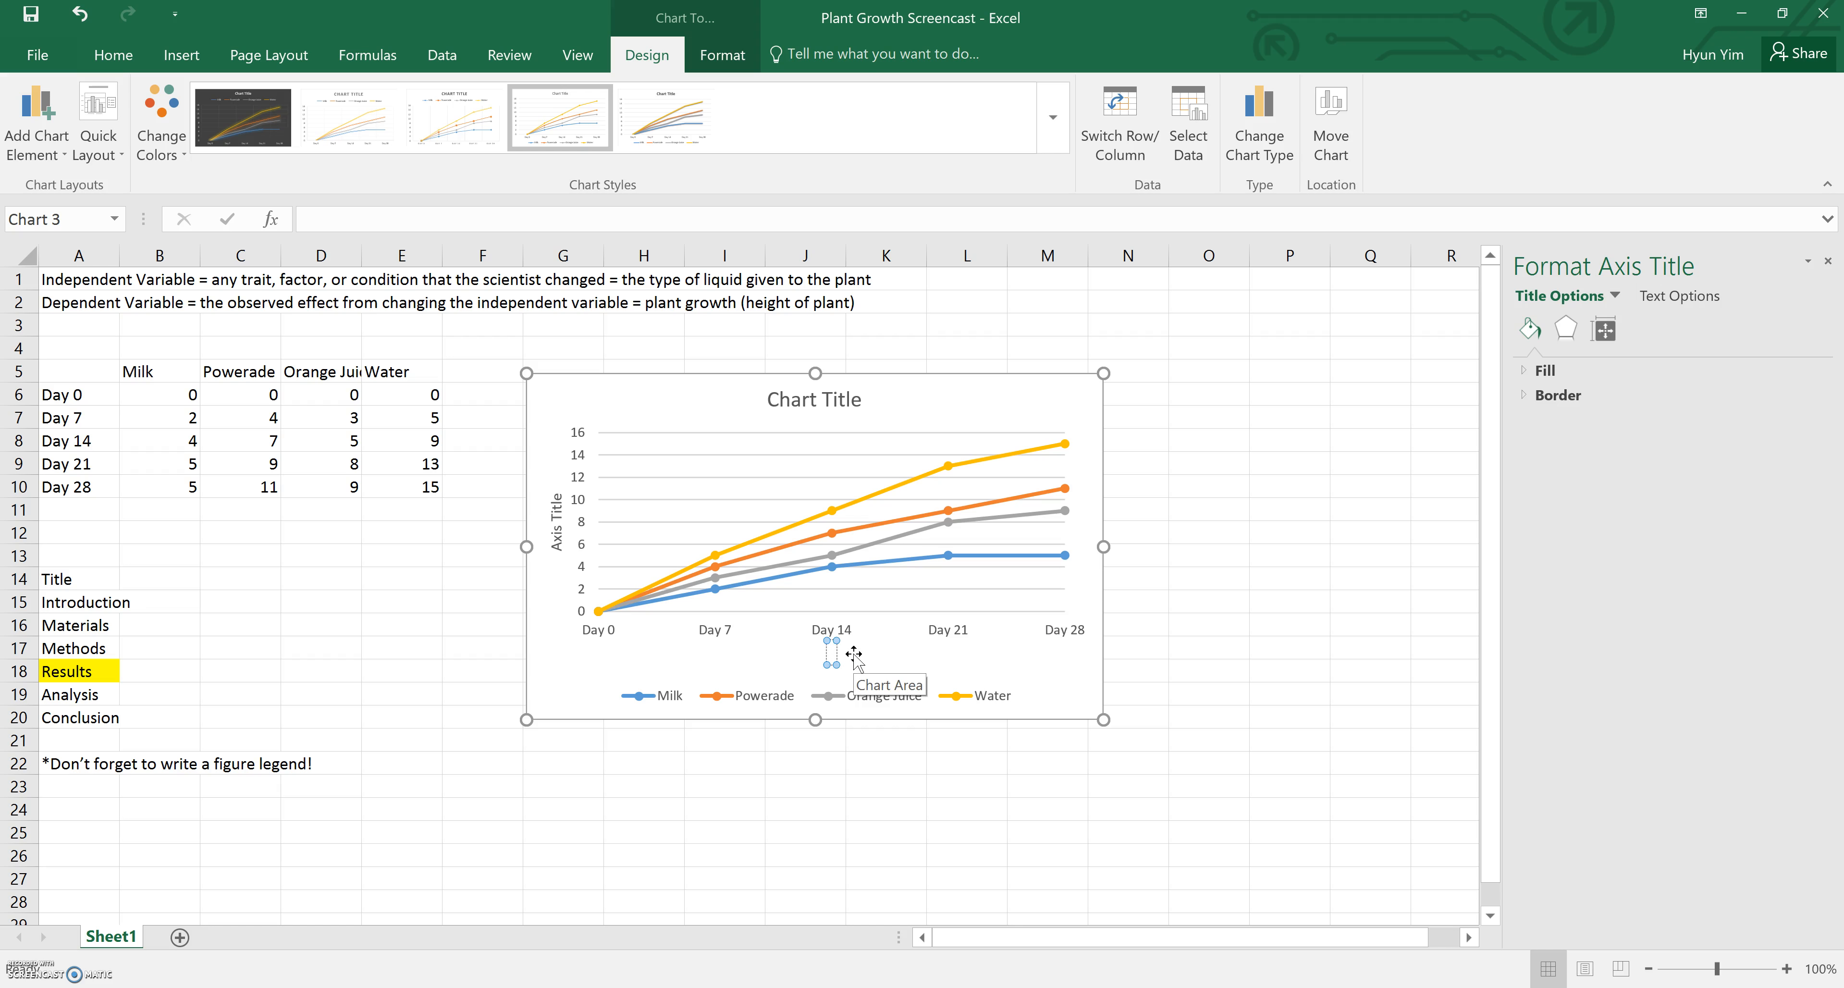
text(Length of Expe)
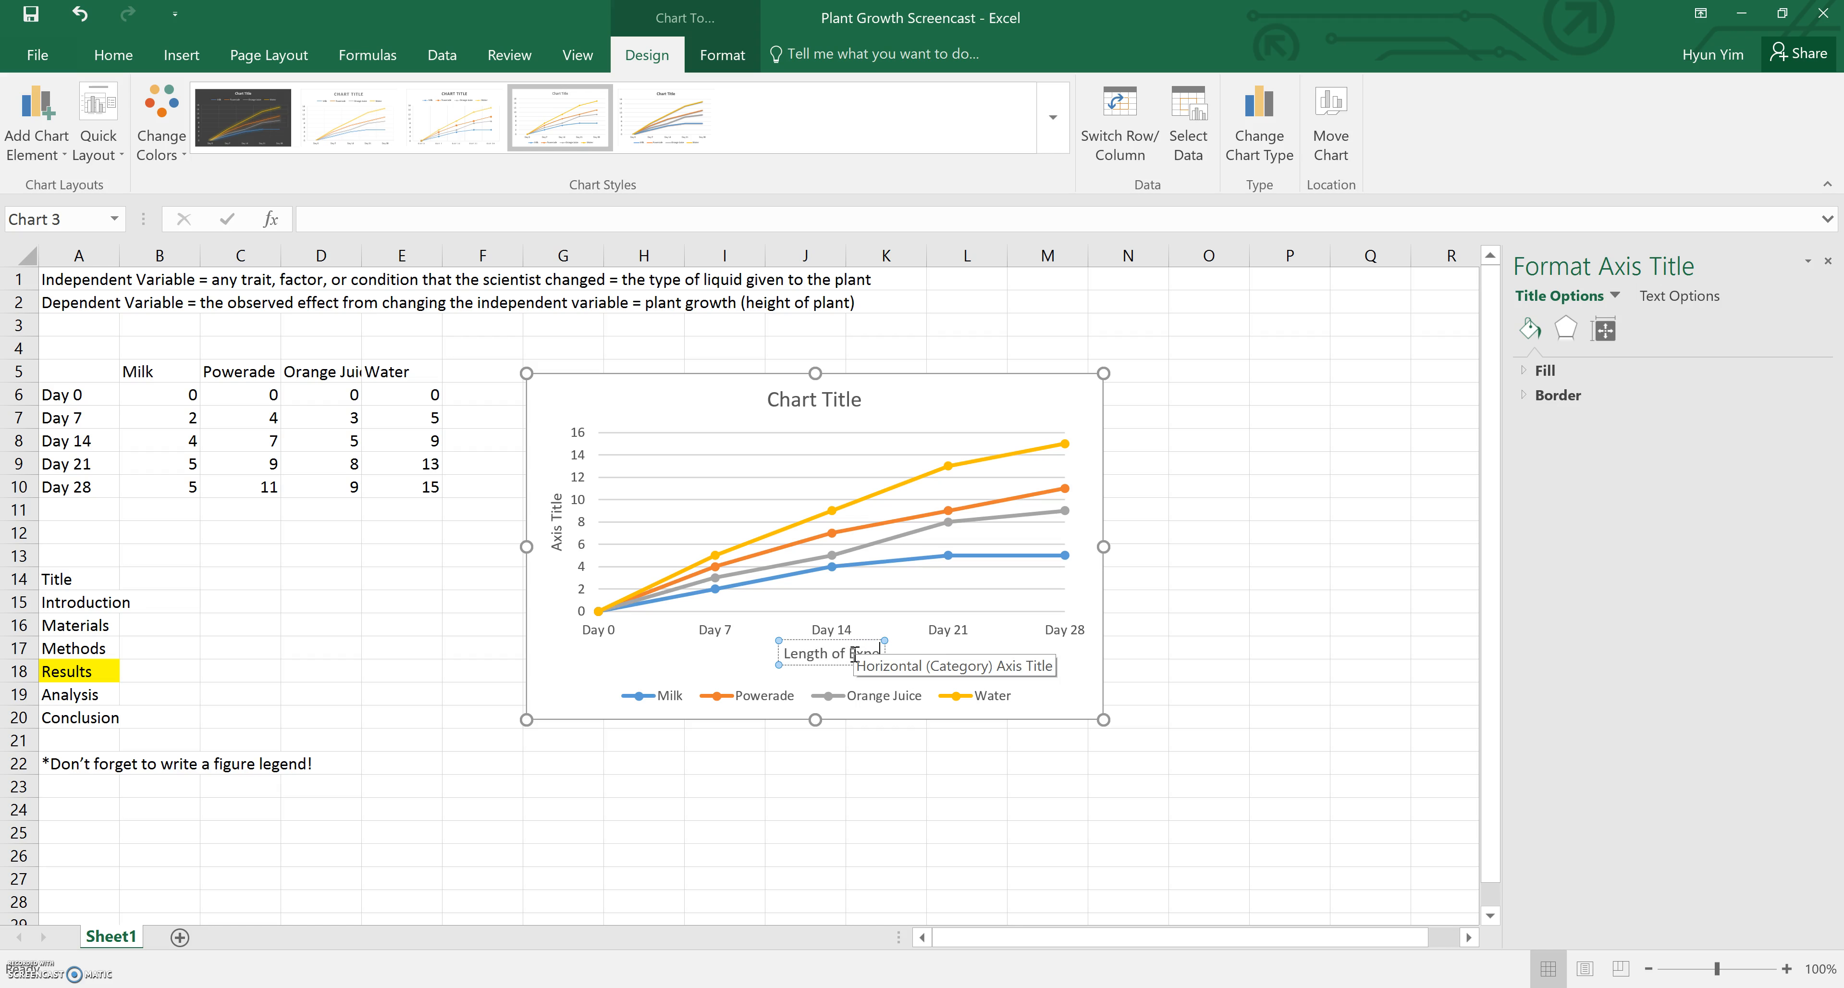
text(riment)
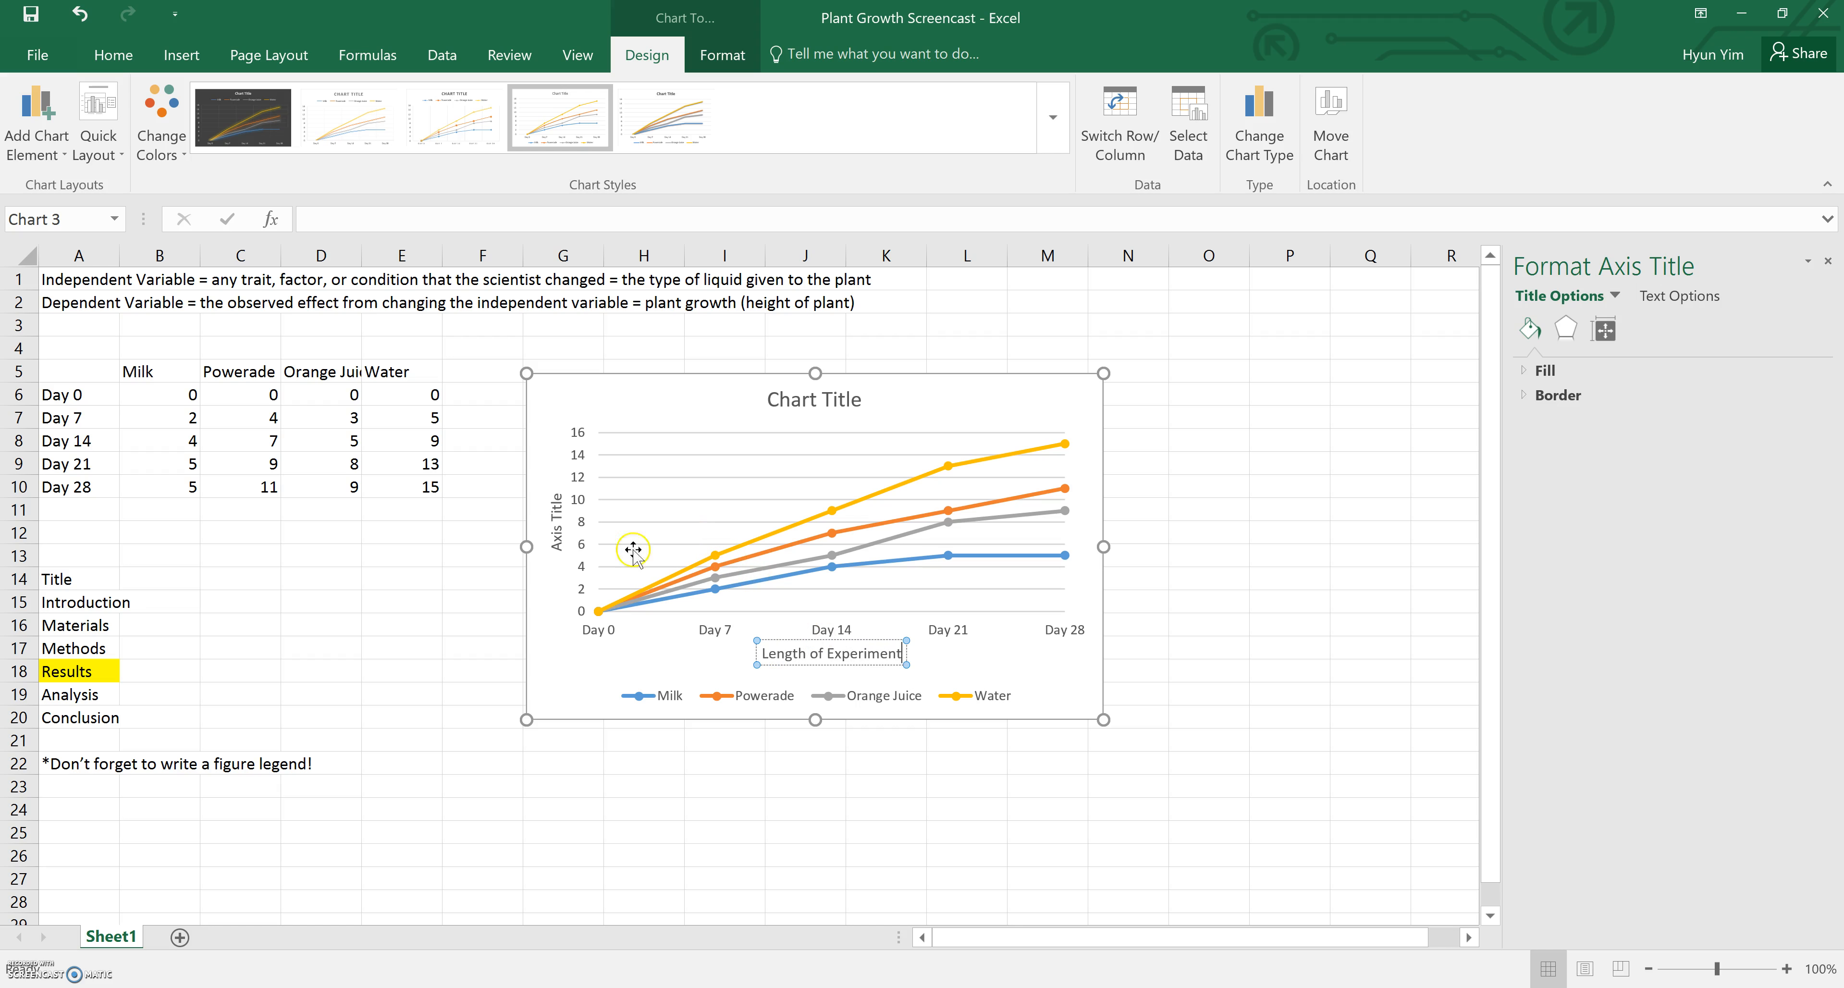
Rename the vertical axis title to "Height of Plant (cm)"
click(568, 506)
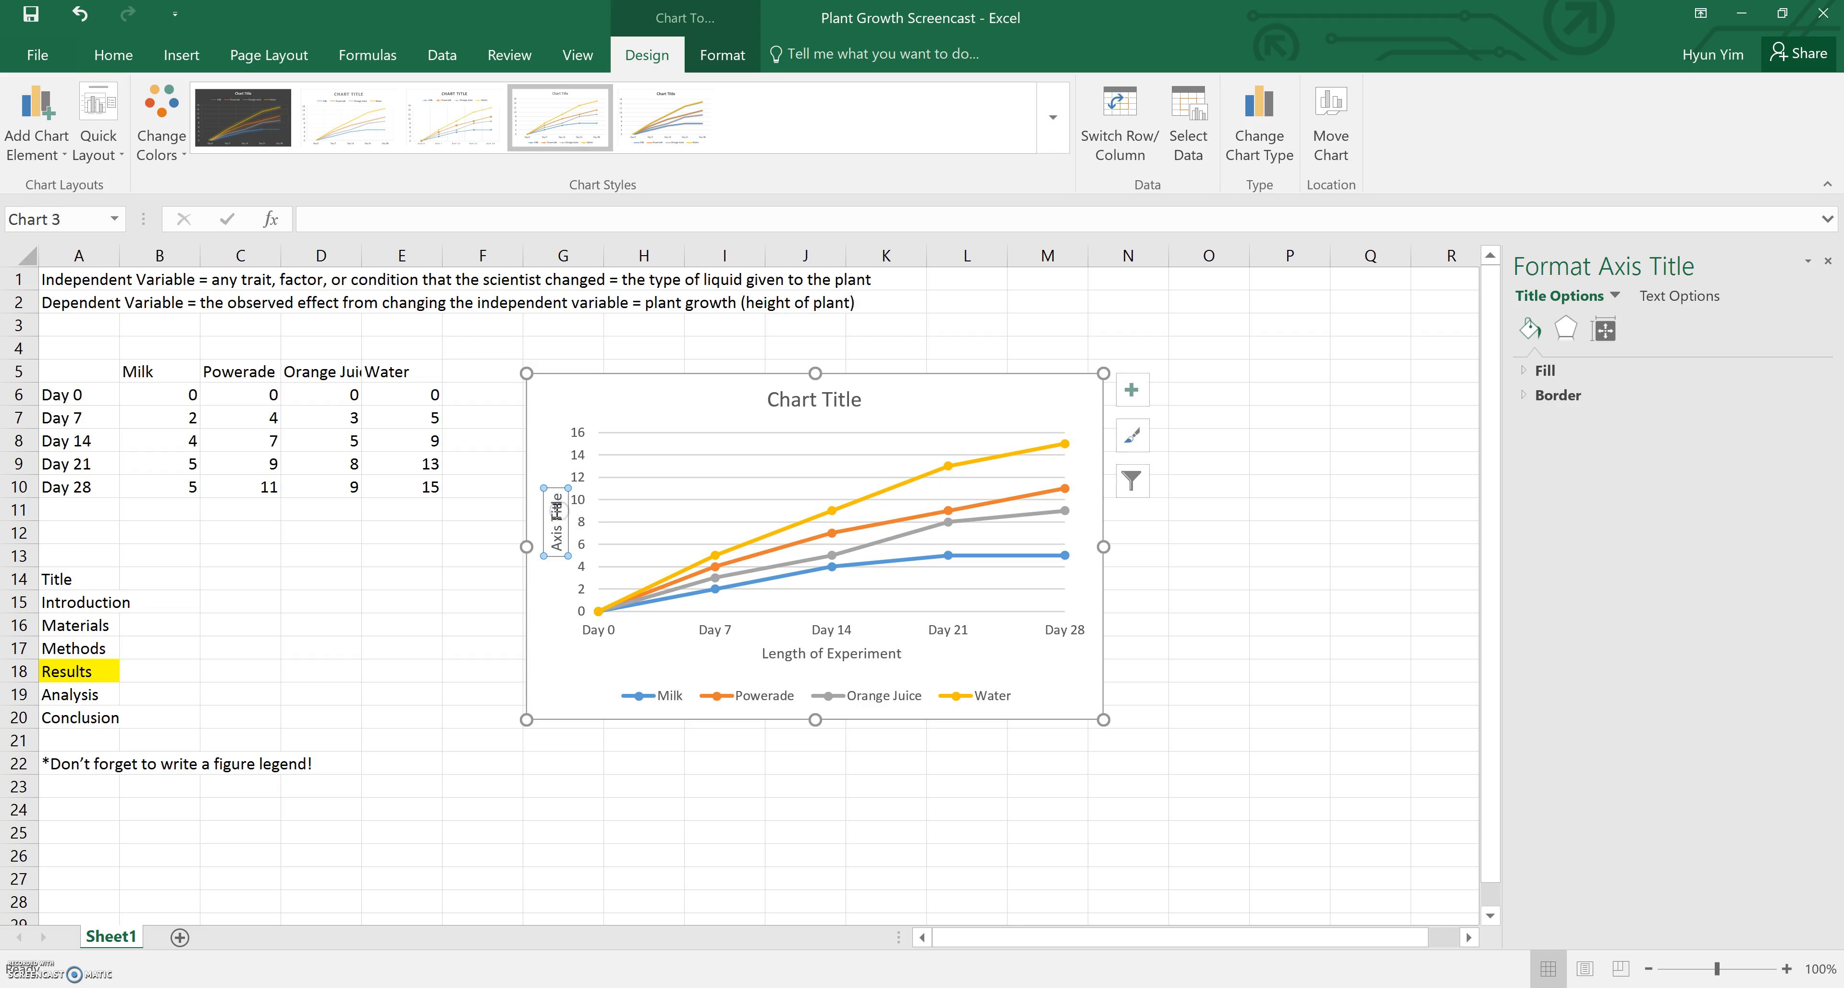
triple_click(558, 521)
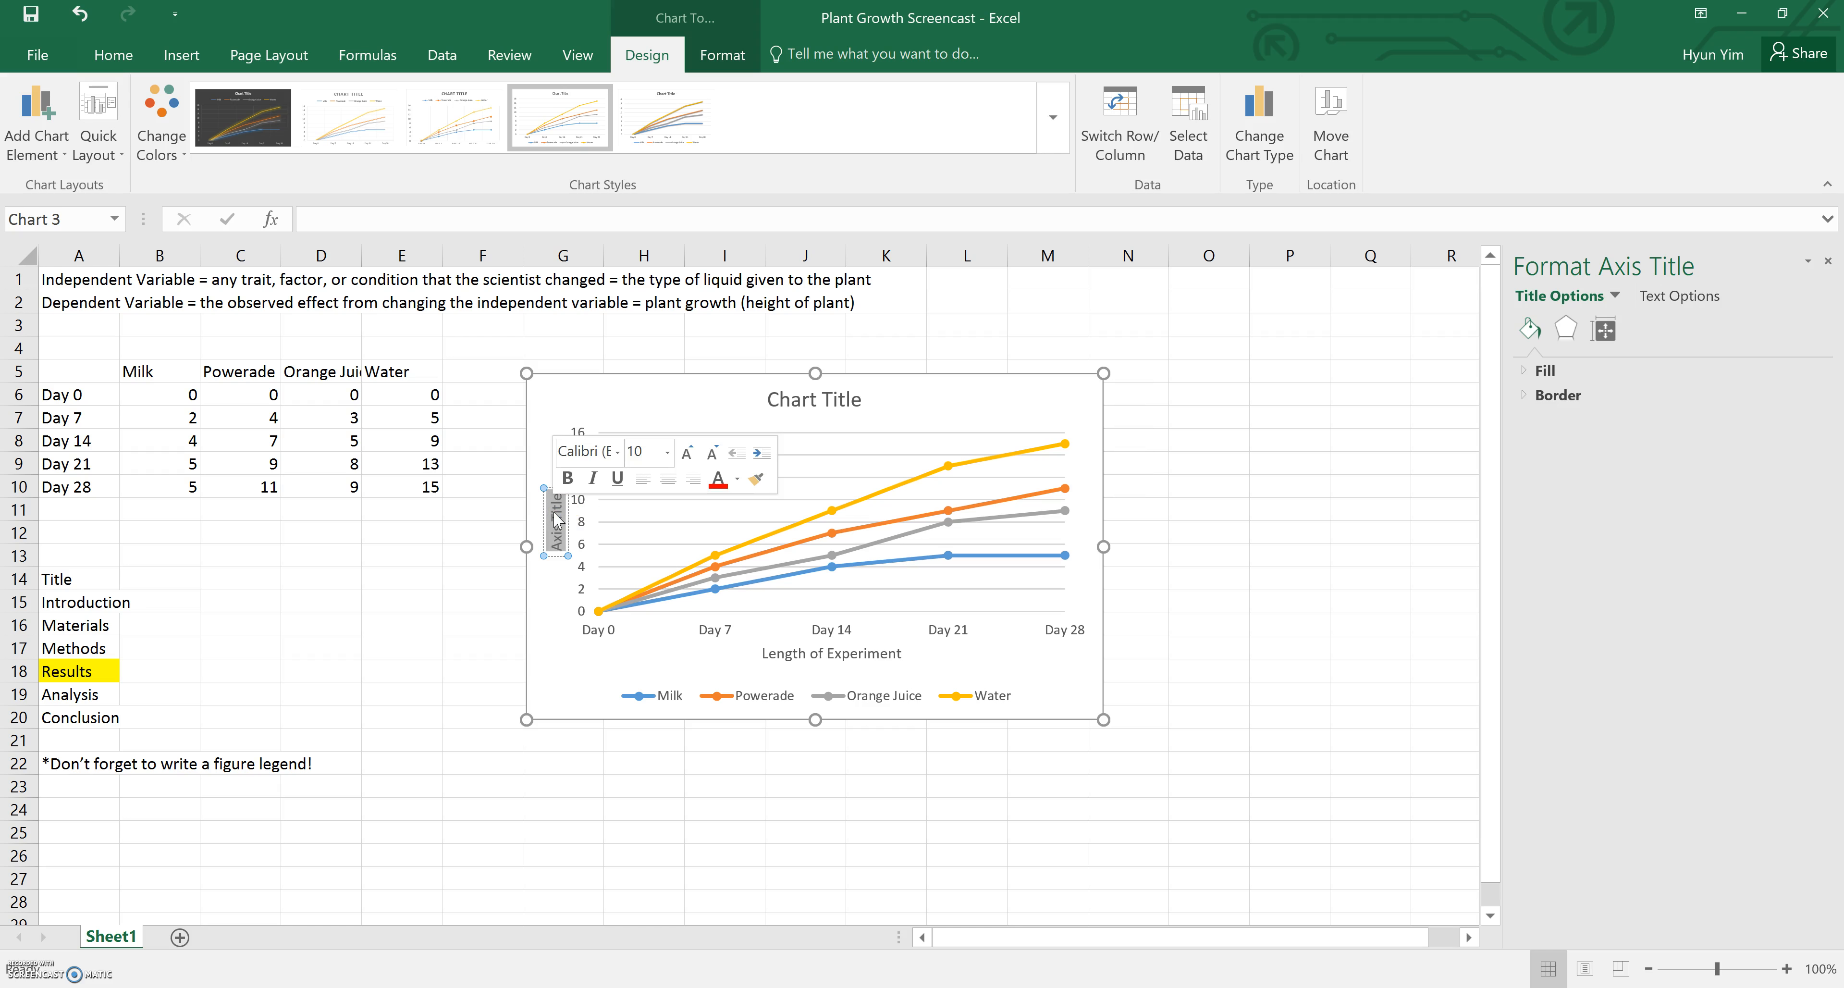
text(Height of)
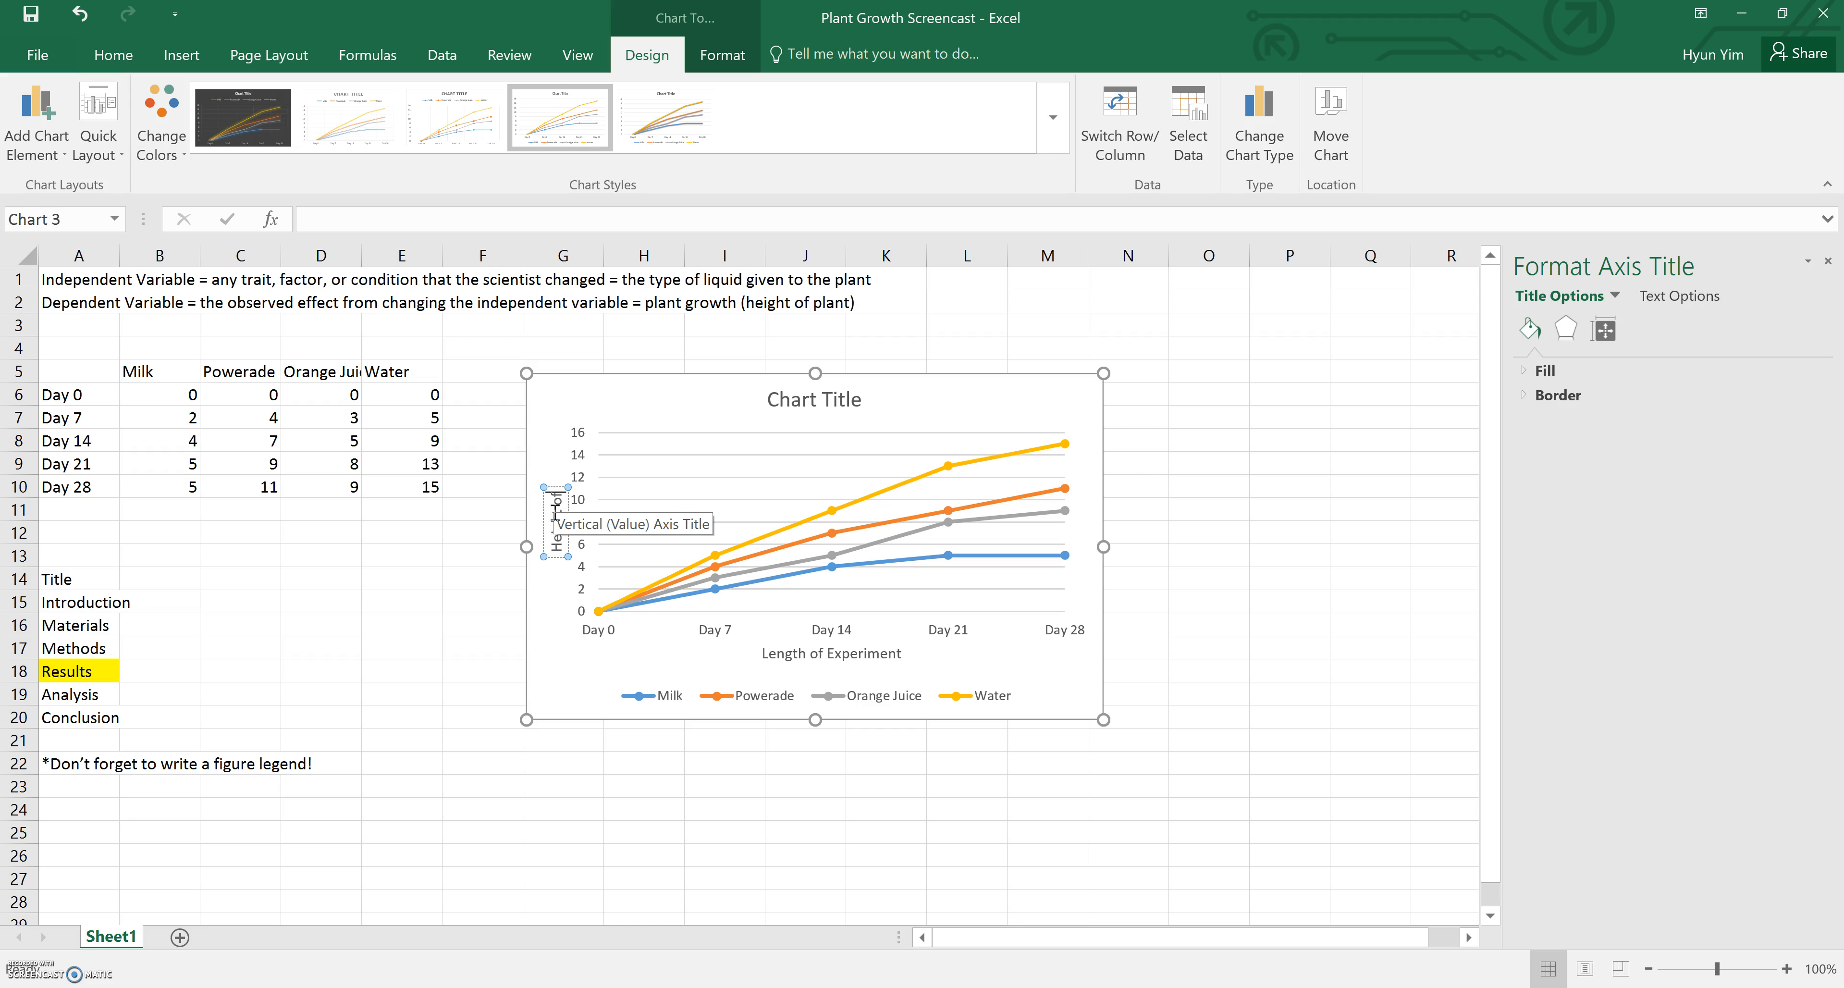
text( Plant)
text( (d)
text(m)
text())
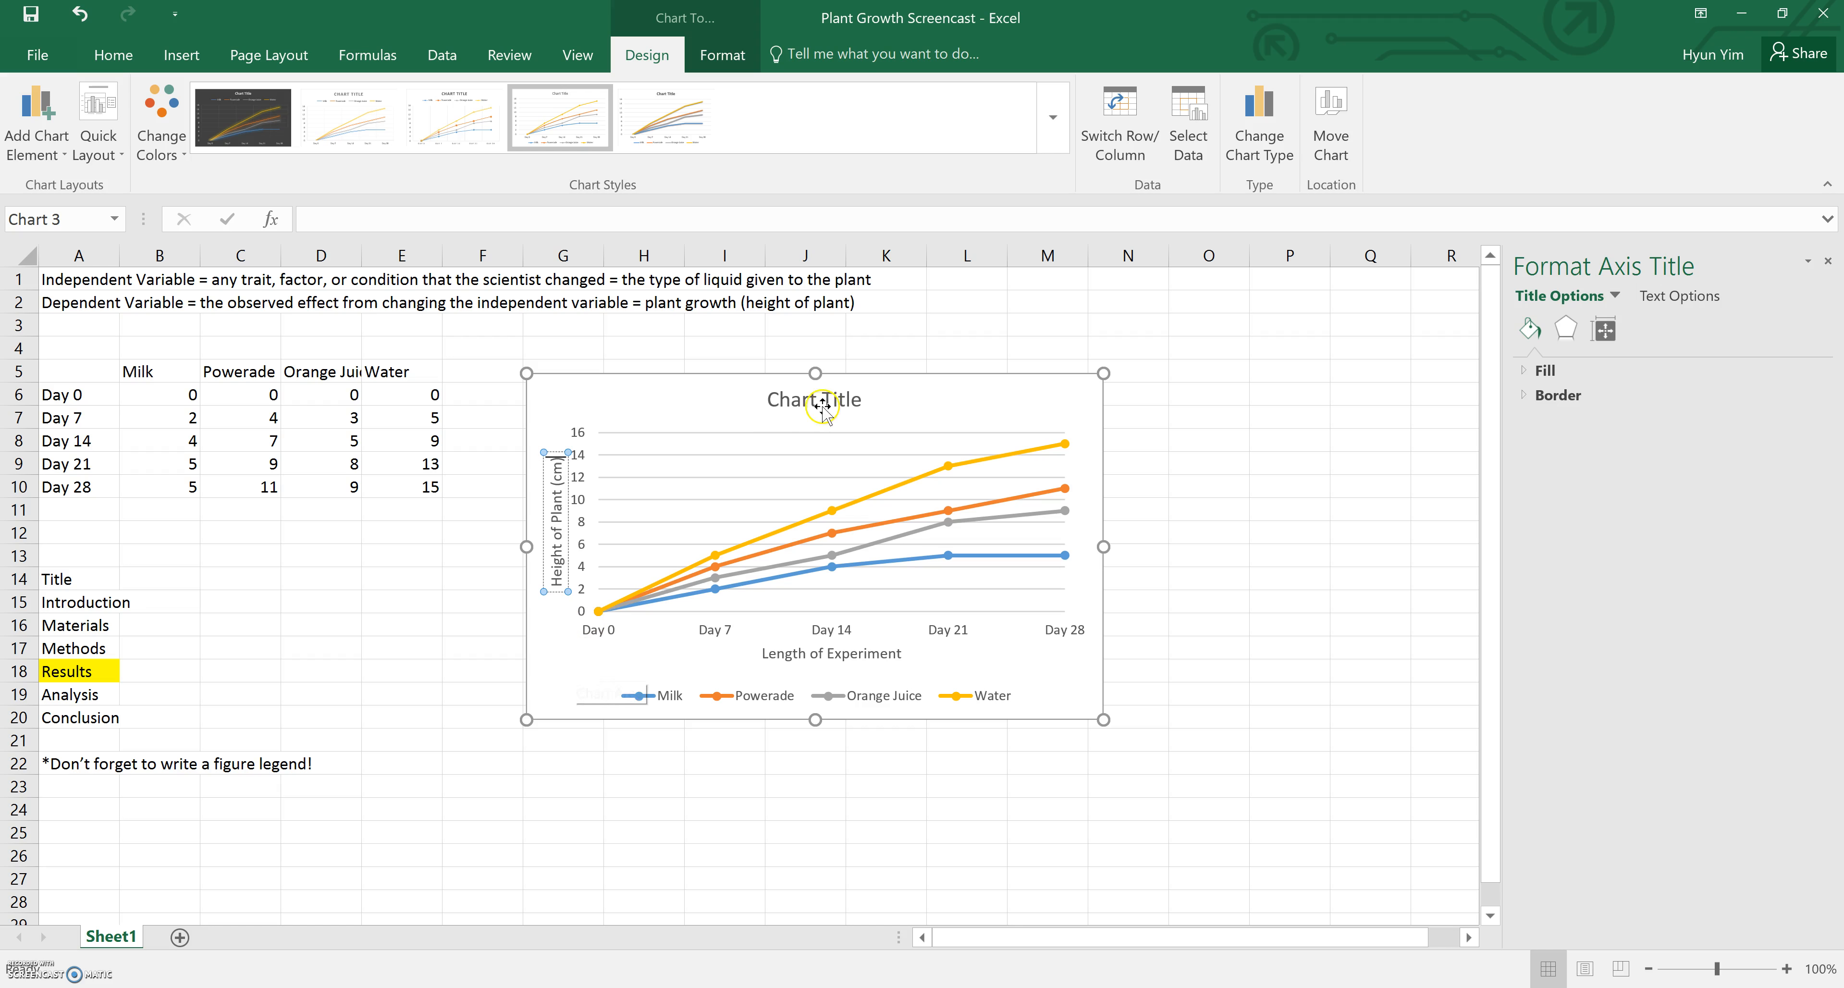
Replace the chart title with "The Effect of Various Liquids on Plant Growth" and deselect the chart
click(866, 394)
drag(867, 392, 797, 398)
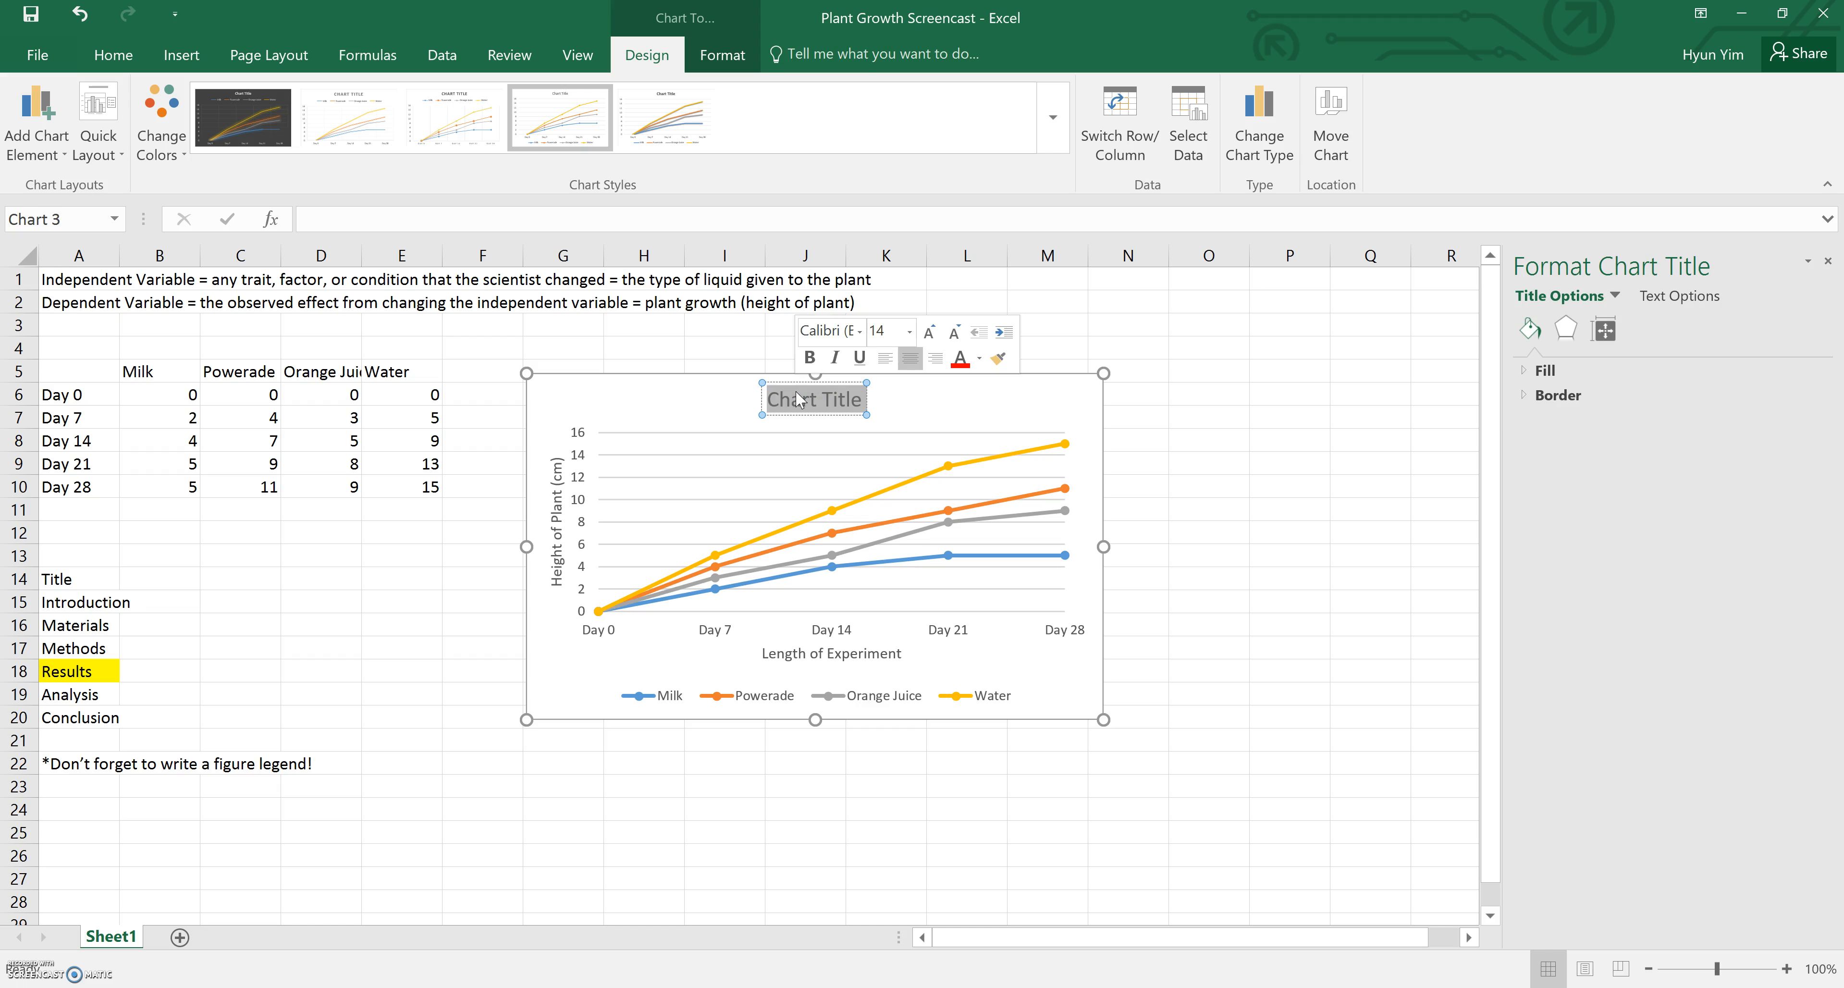
text(The Ef)
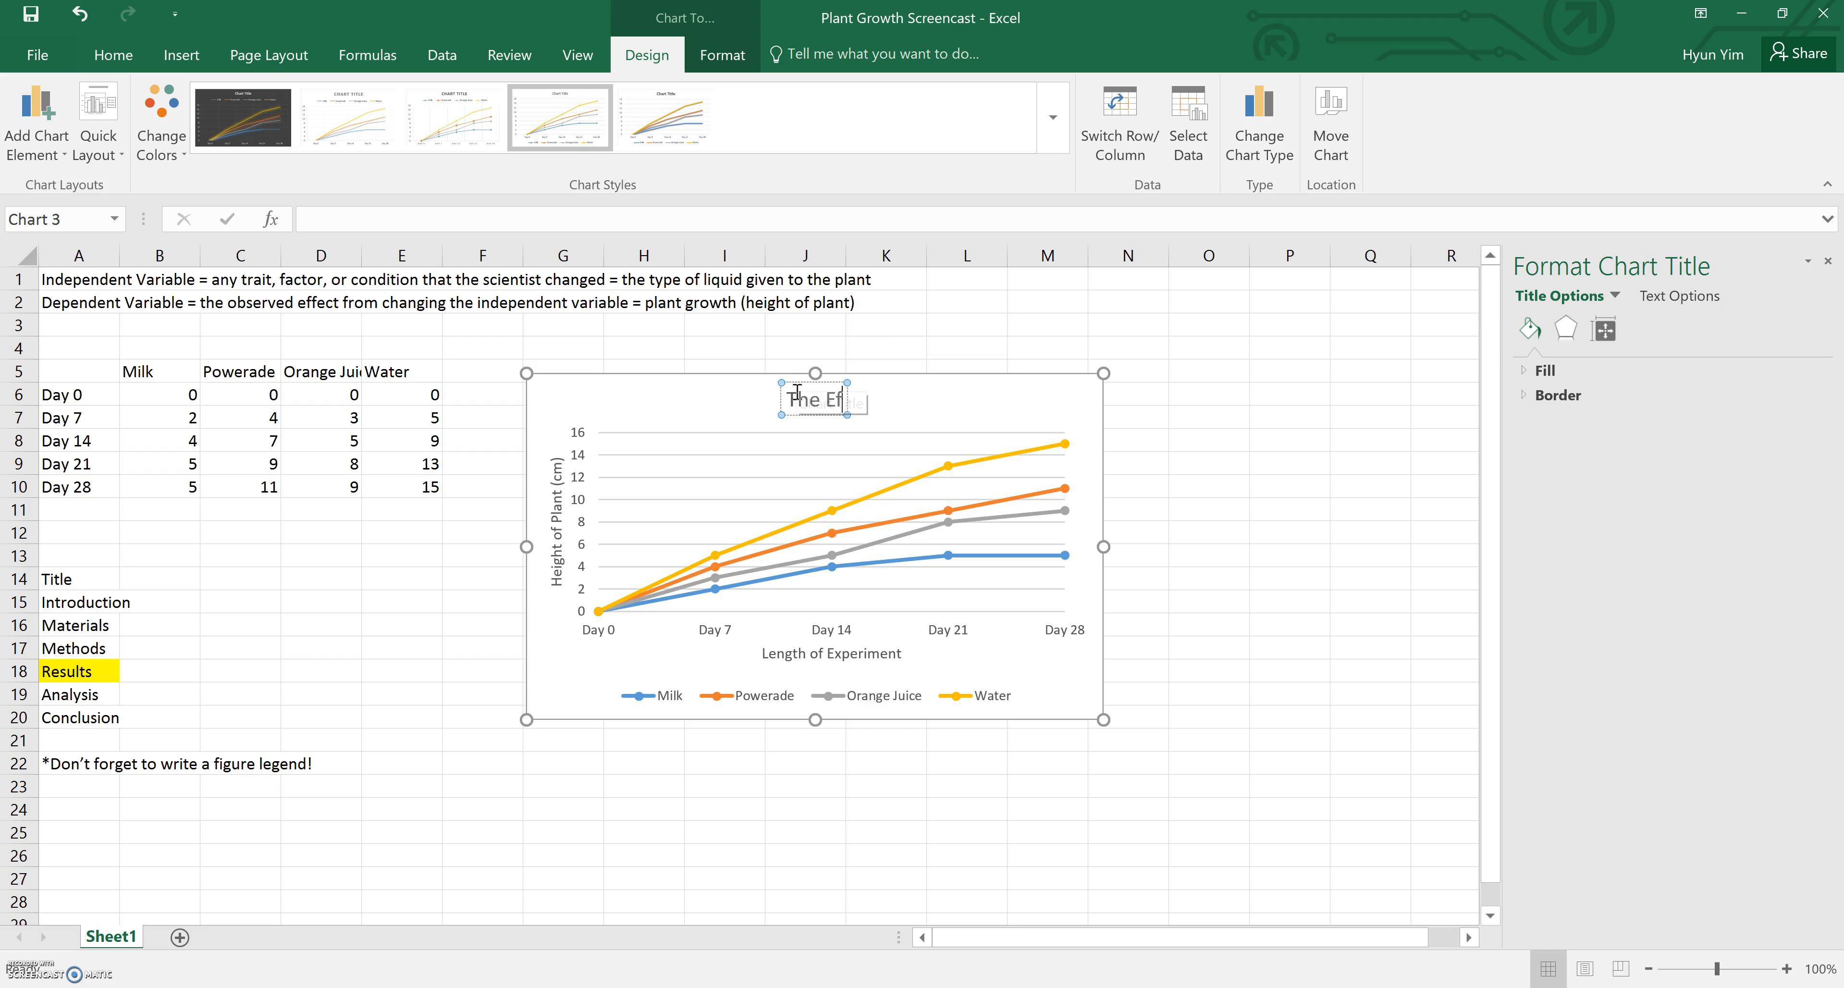
text(fect of Va)
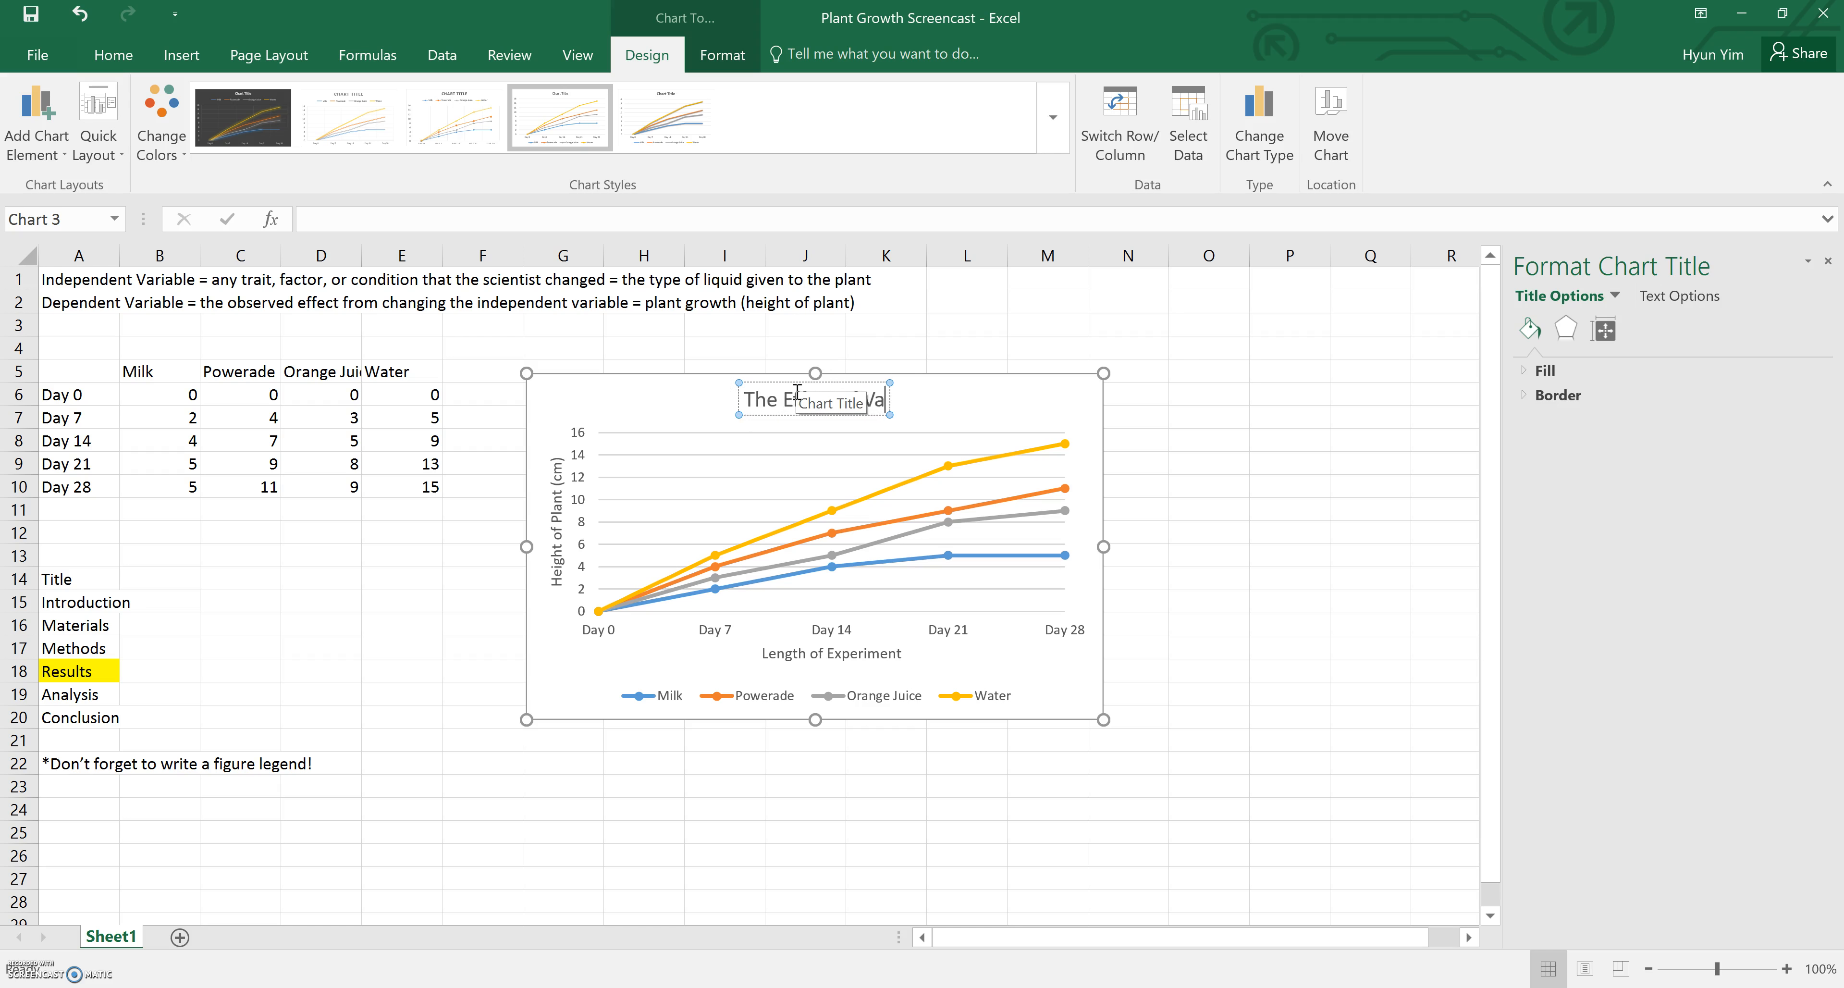
text(rious Liqu)
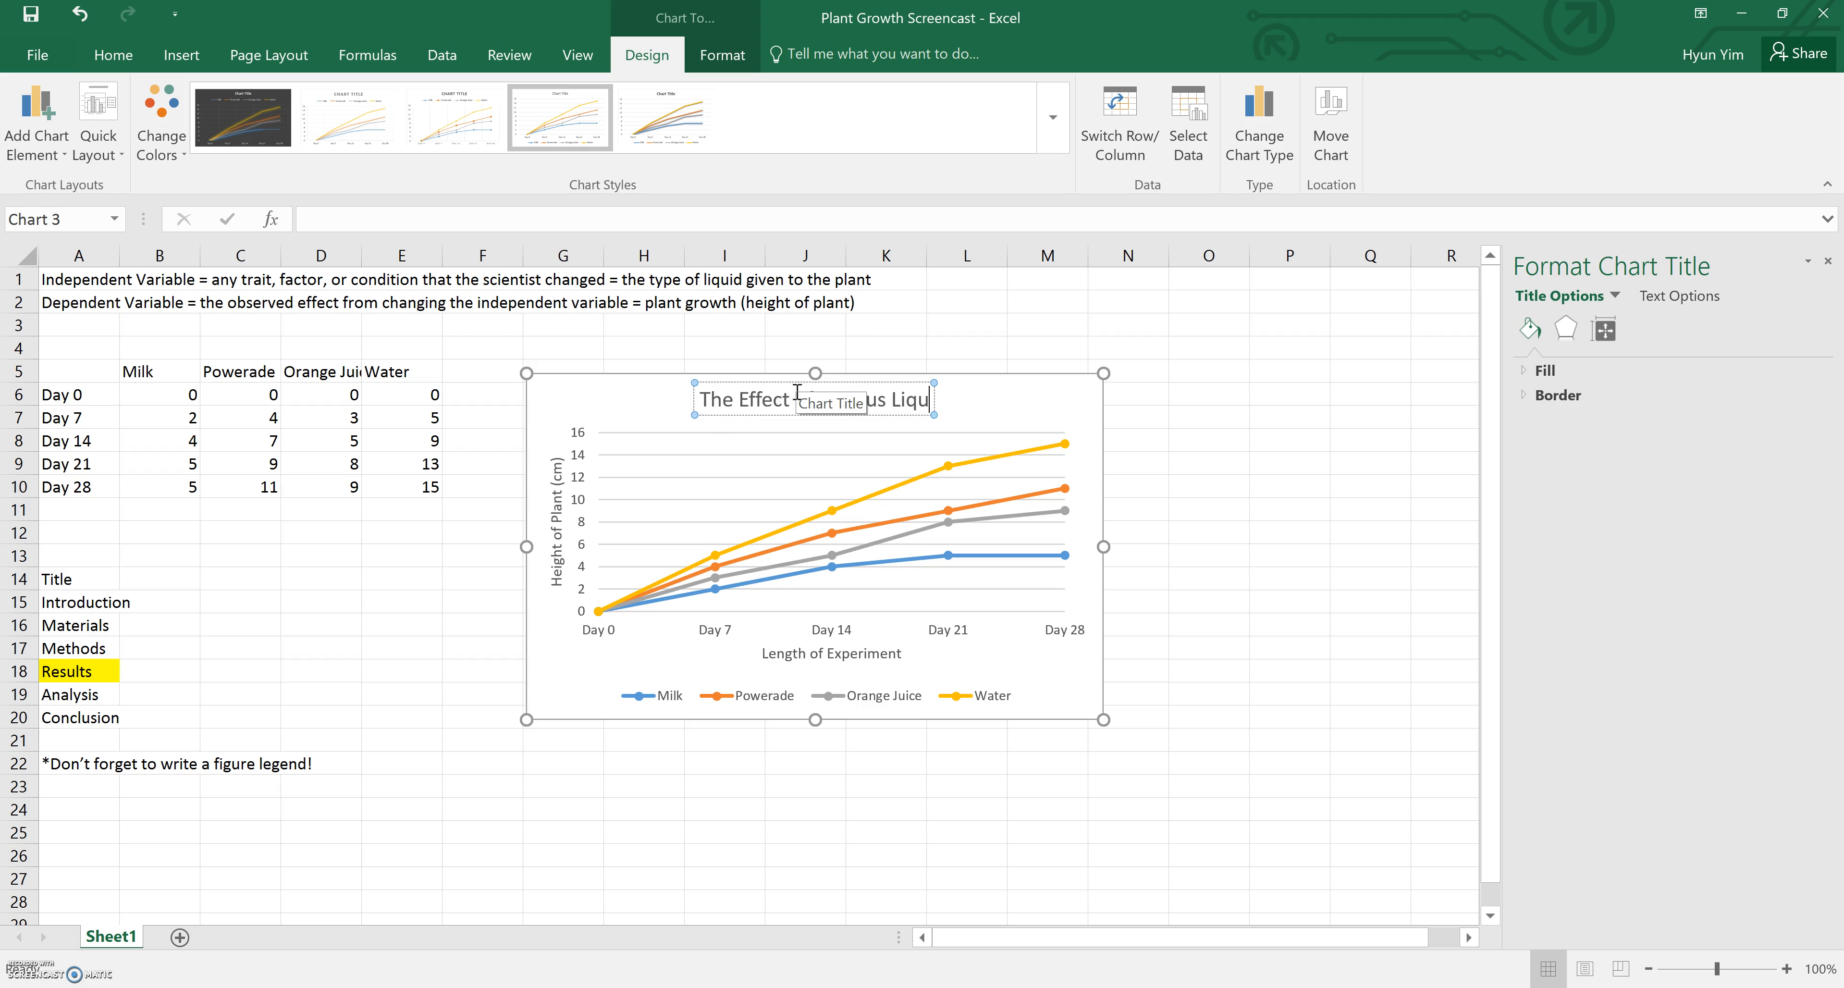
text(ids on Pla)
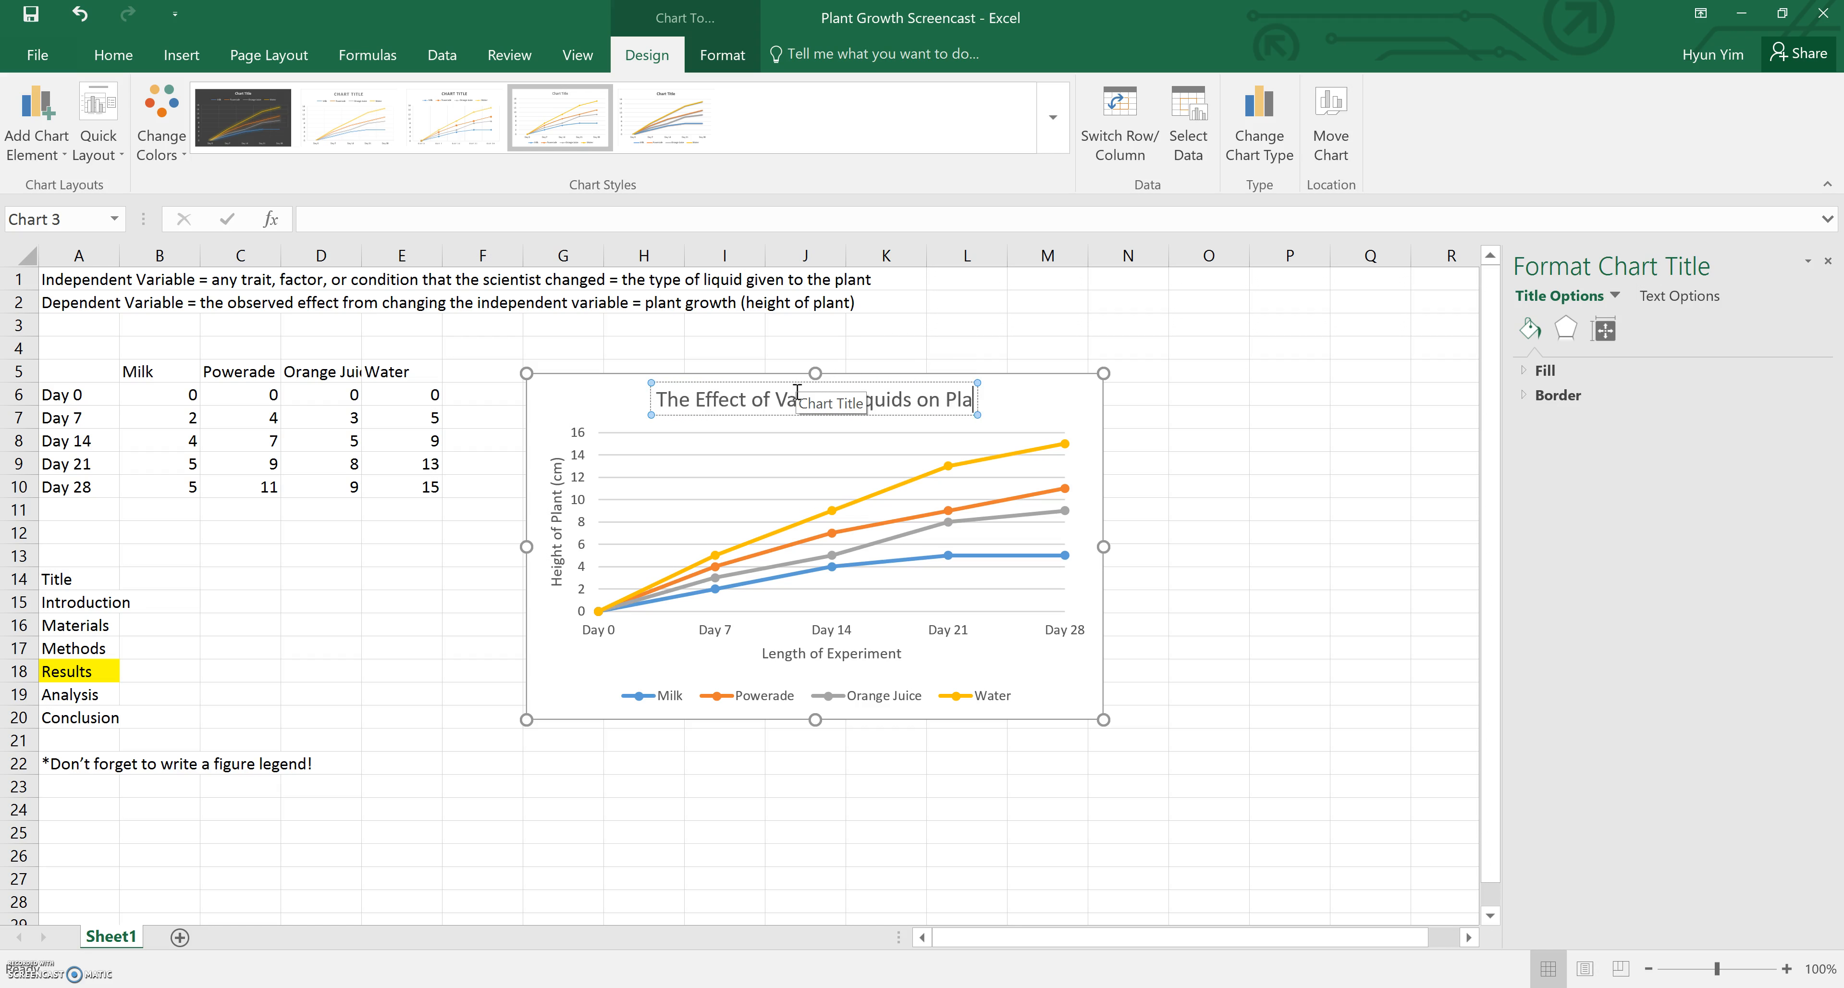
text(nt Growth)
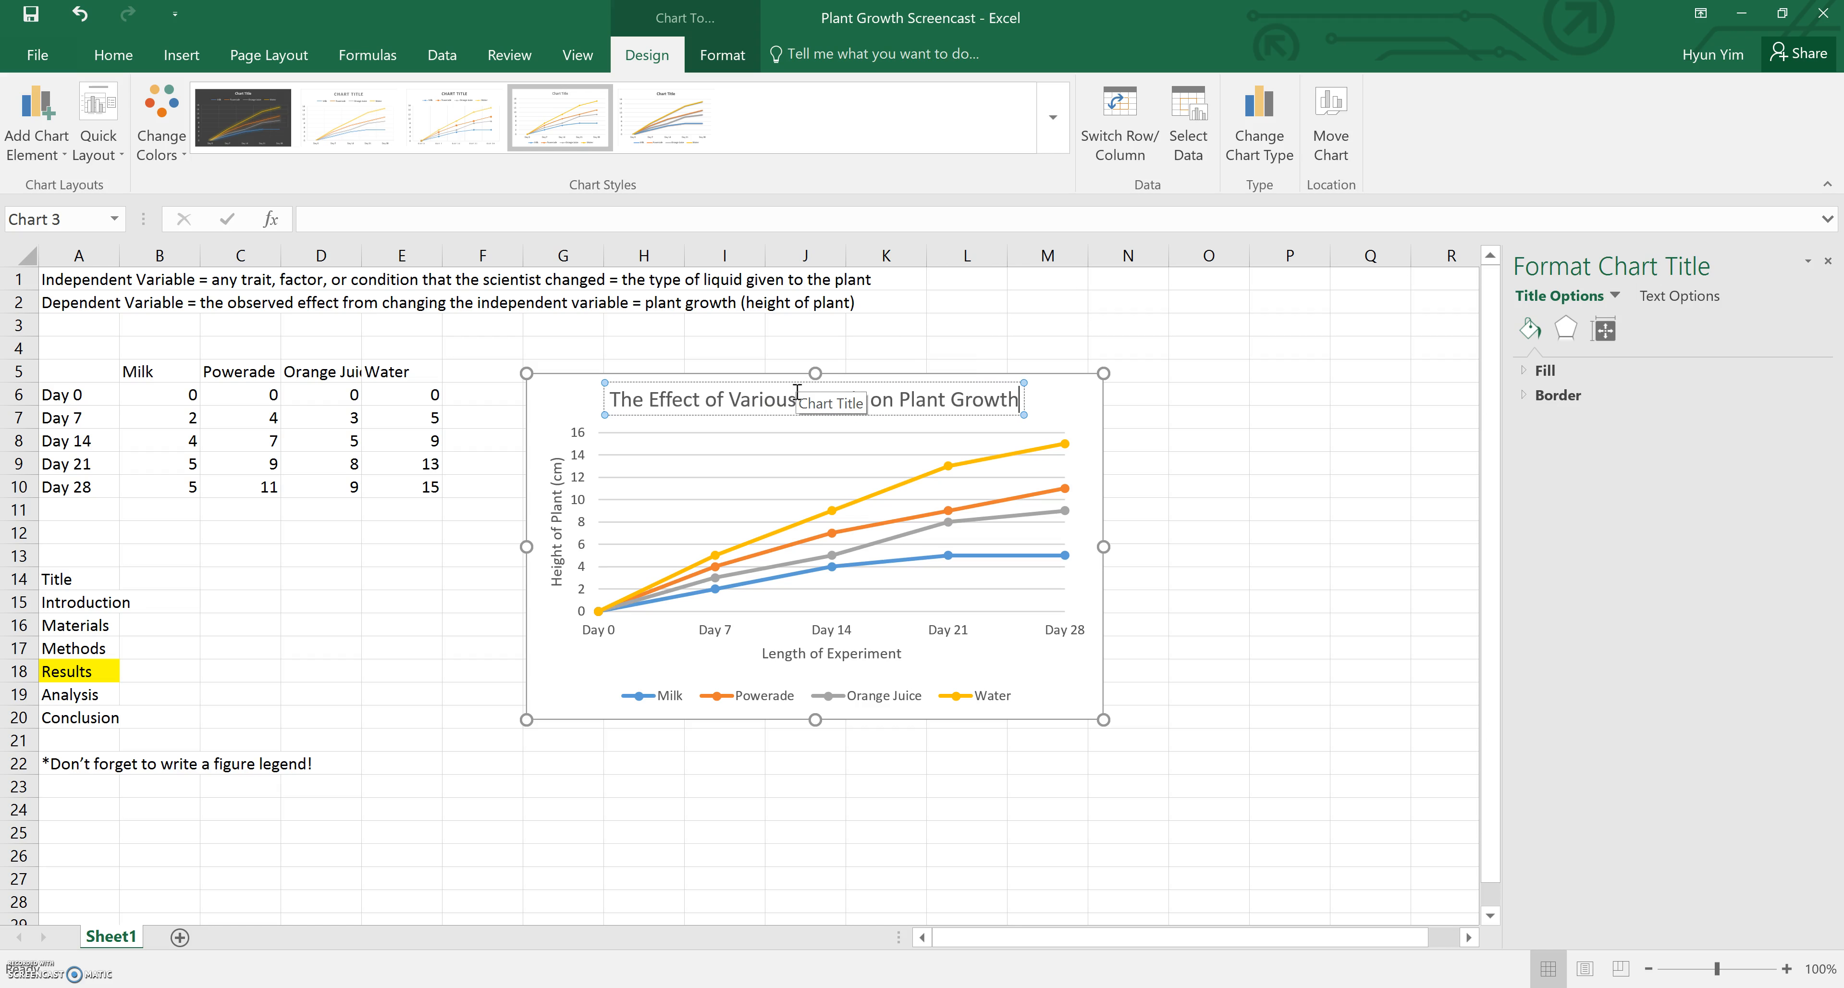
right_click(1267, 467)
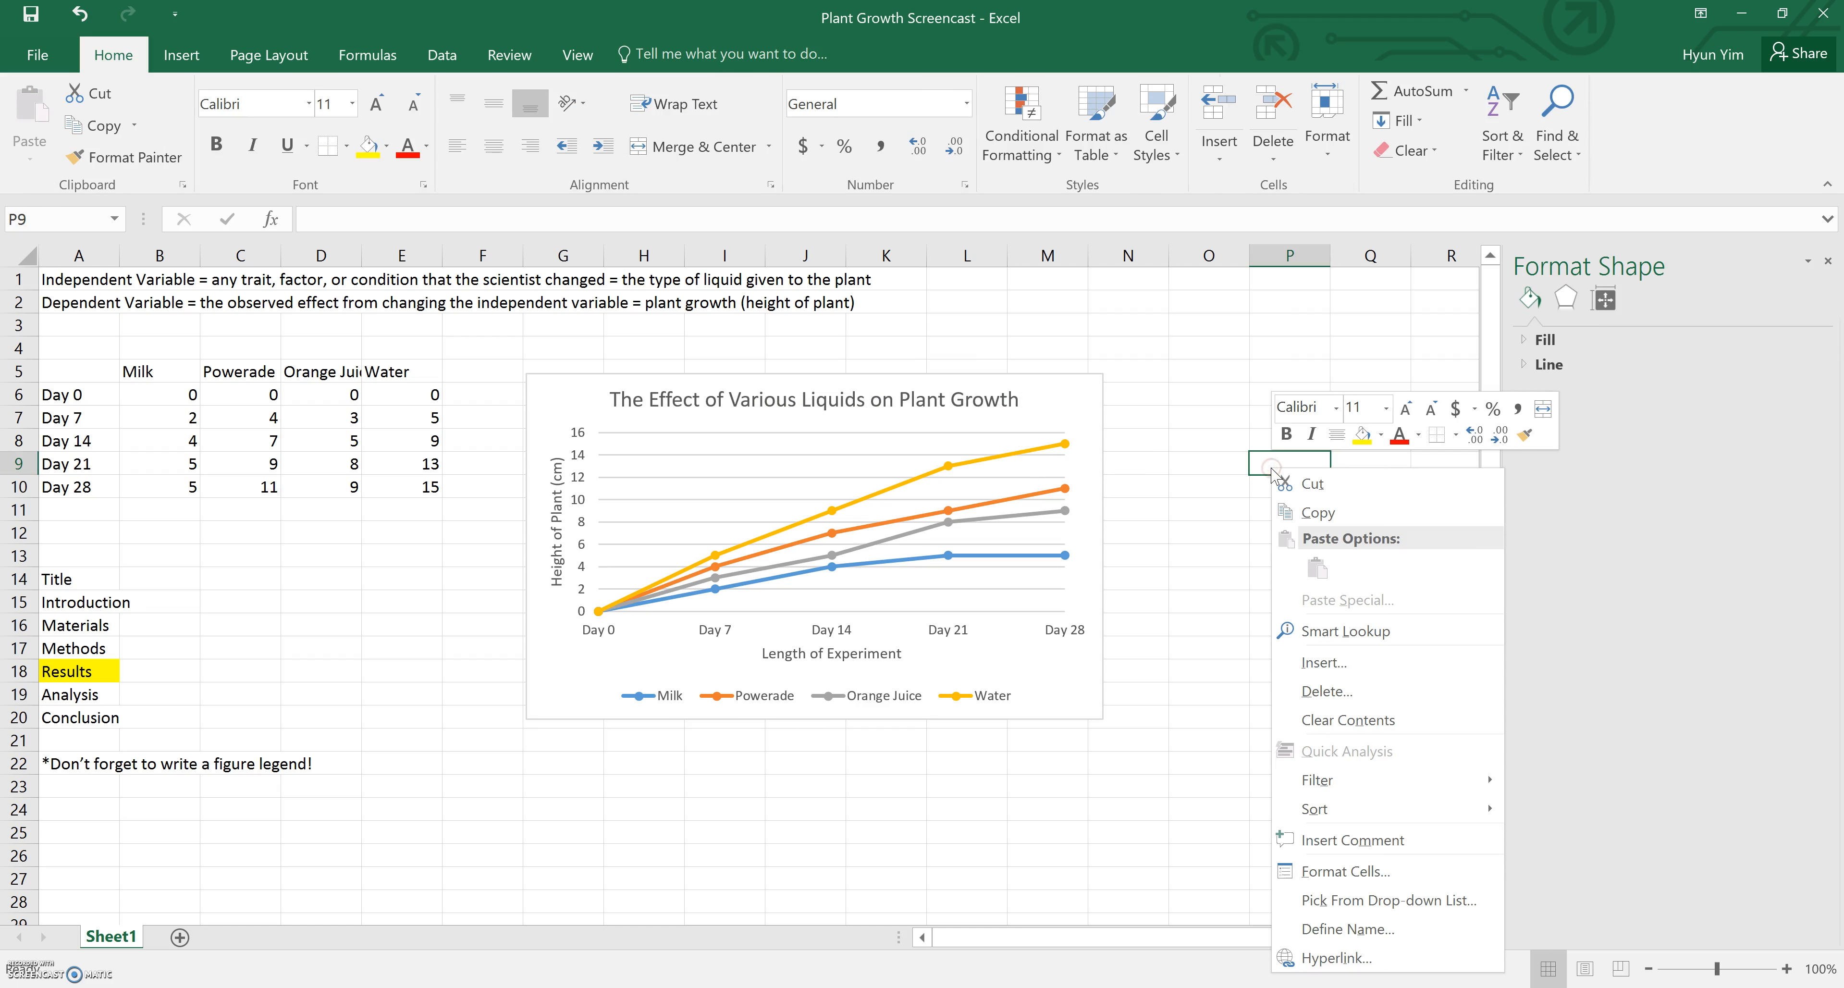
key(Escape)
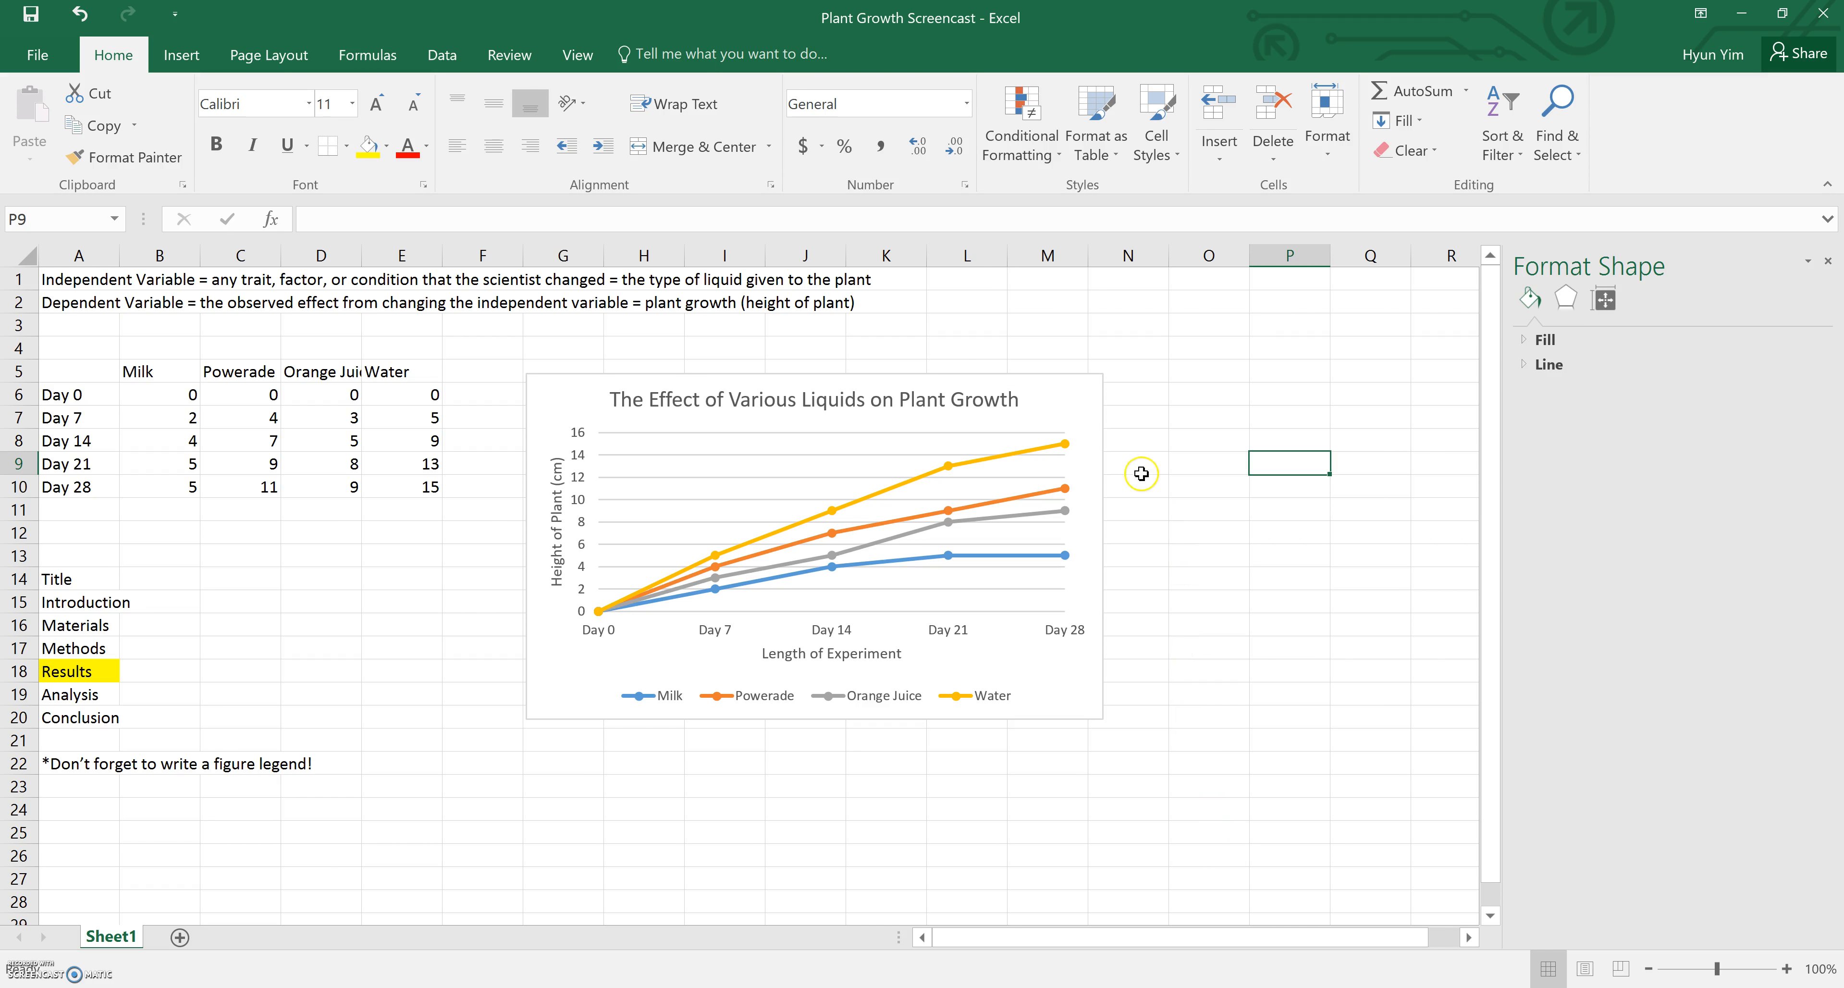
Move the chart slightly further right of the data table
drag(1085, 400, 1121, 410)
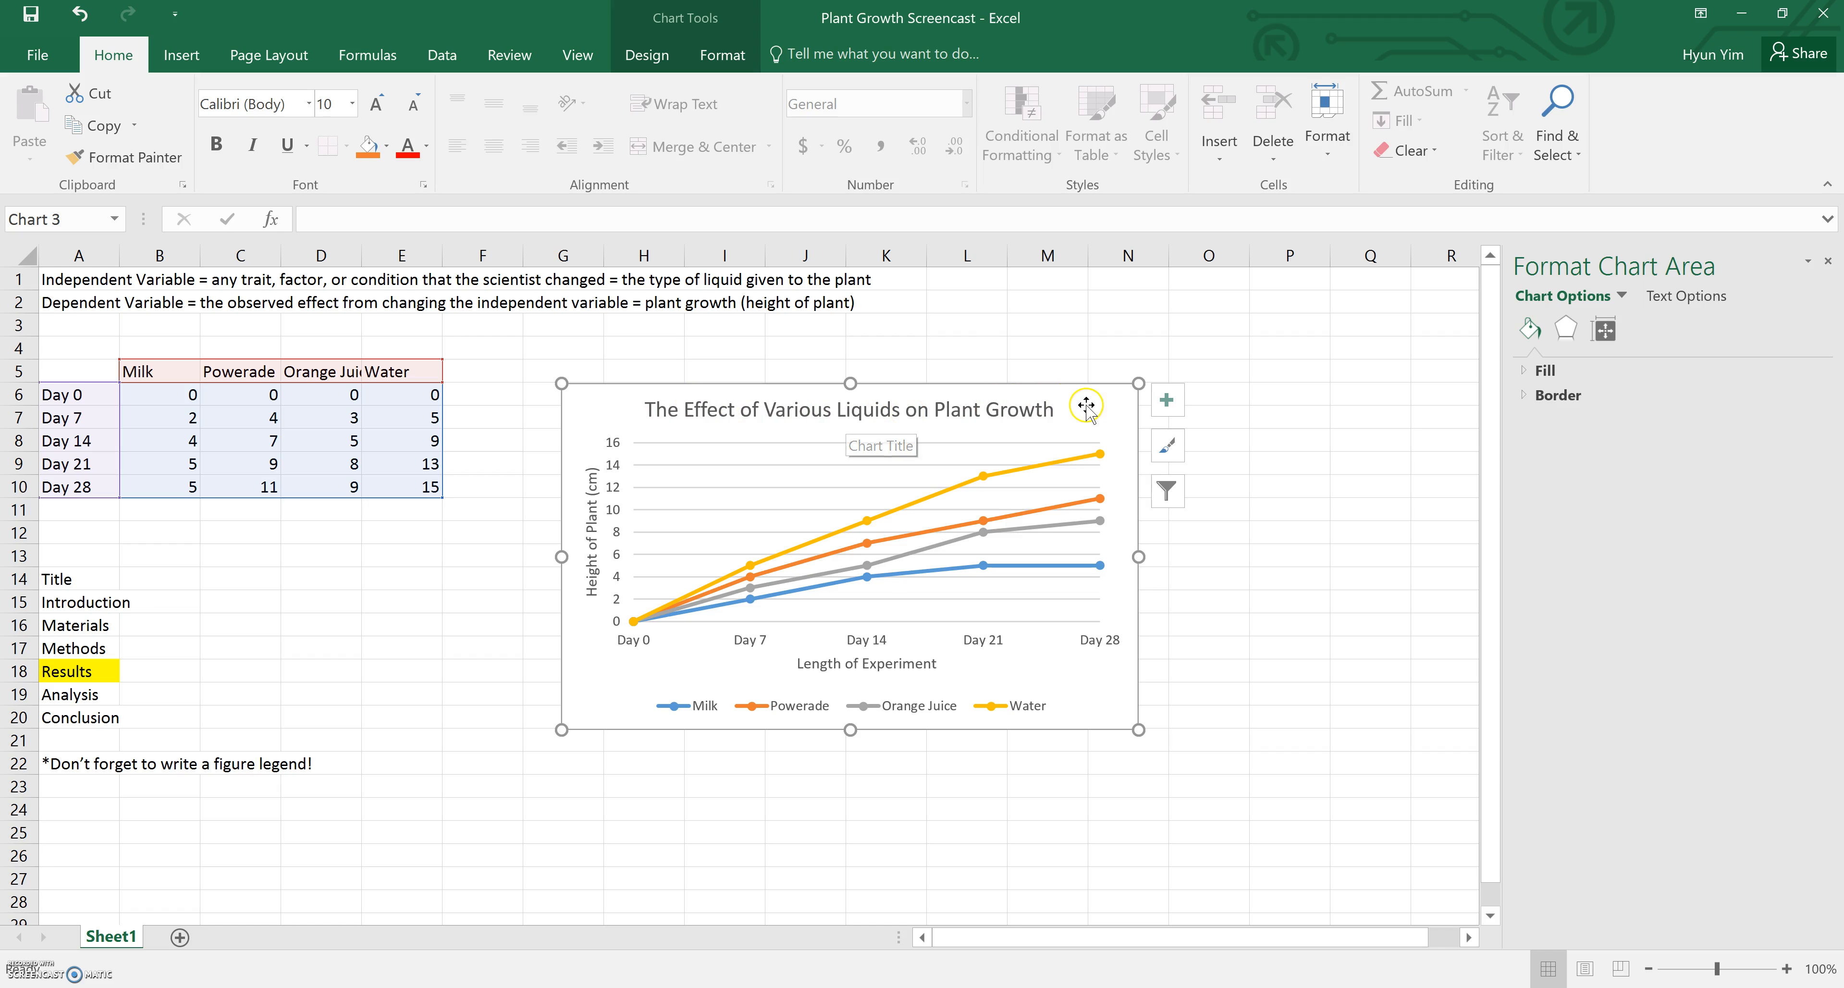
mouse_move(1084, 404)
mouse_down()
mouse_move(1138, 392)
mouse_move(1080, 394)
mouse_up()
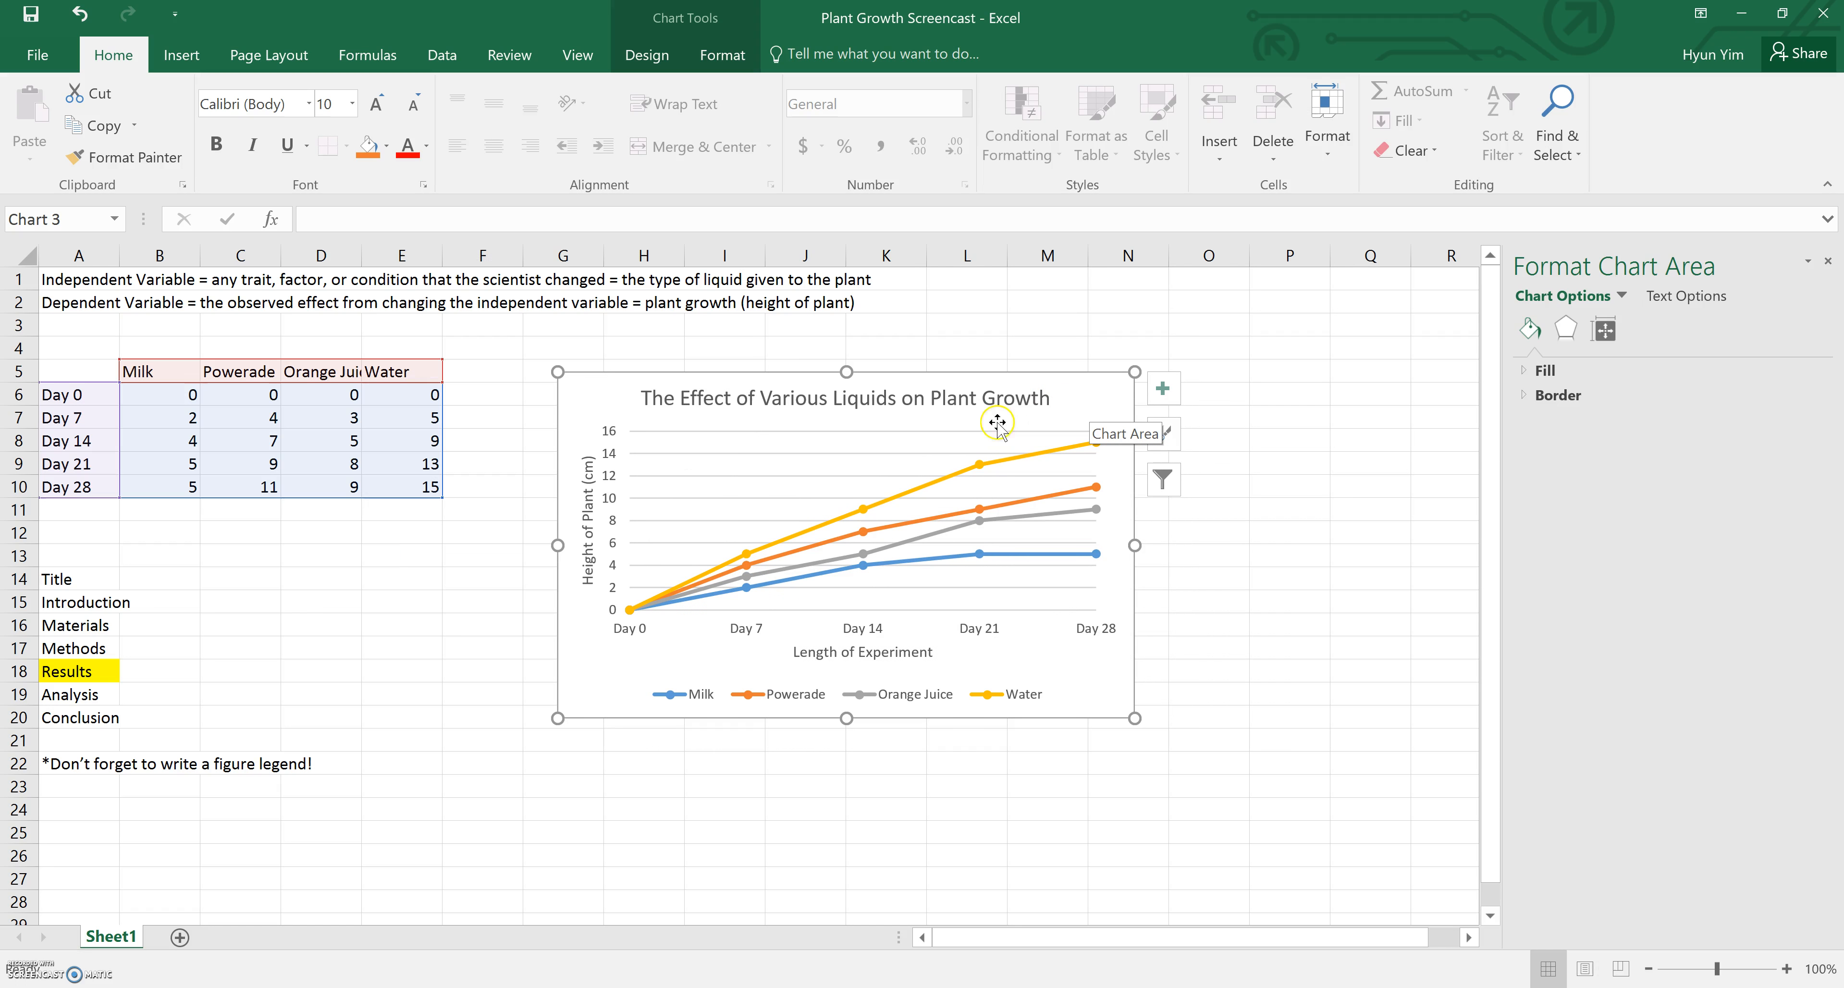
Review the Results heading and the figure legend reminder in row 22
click(62, 671)
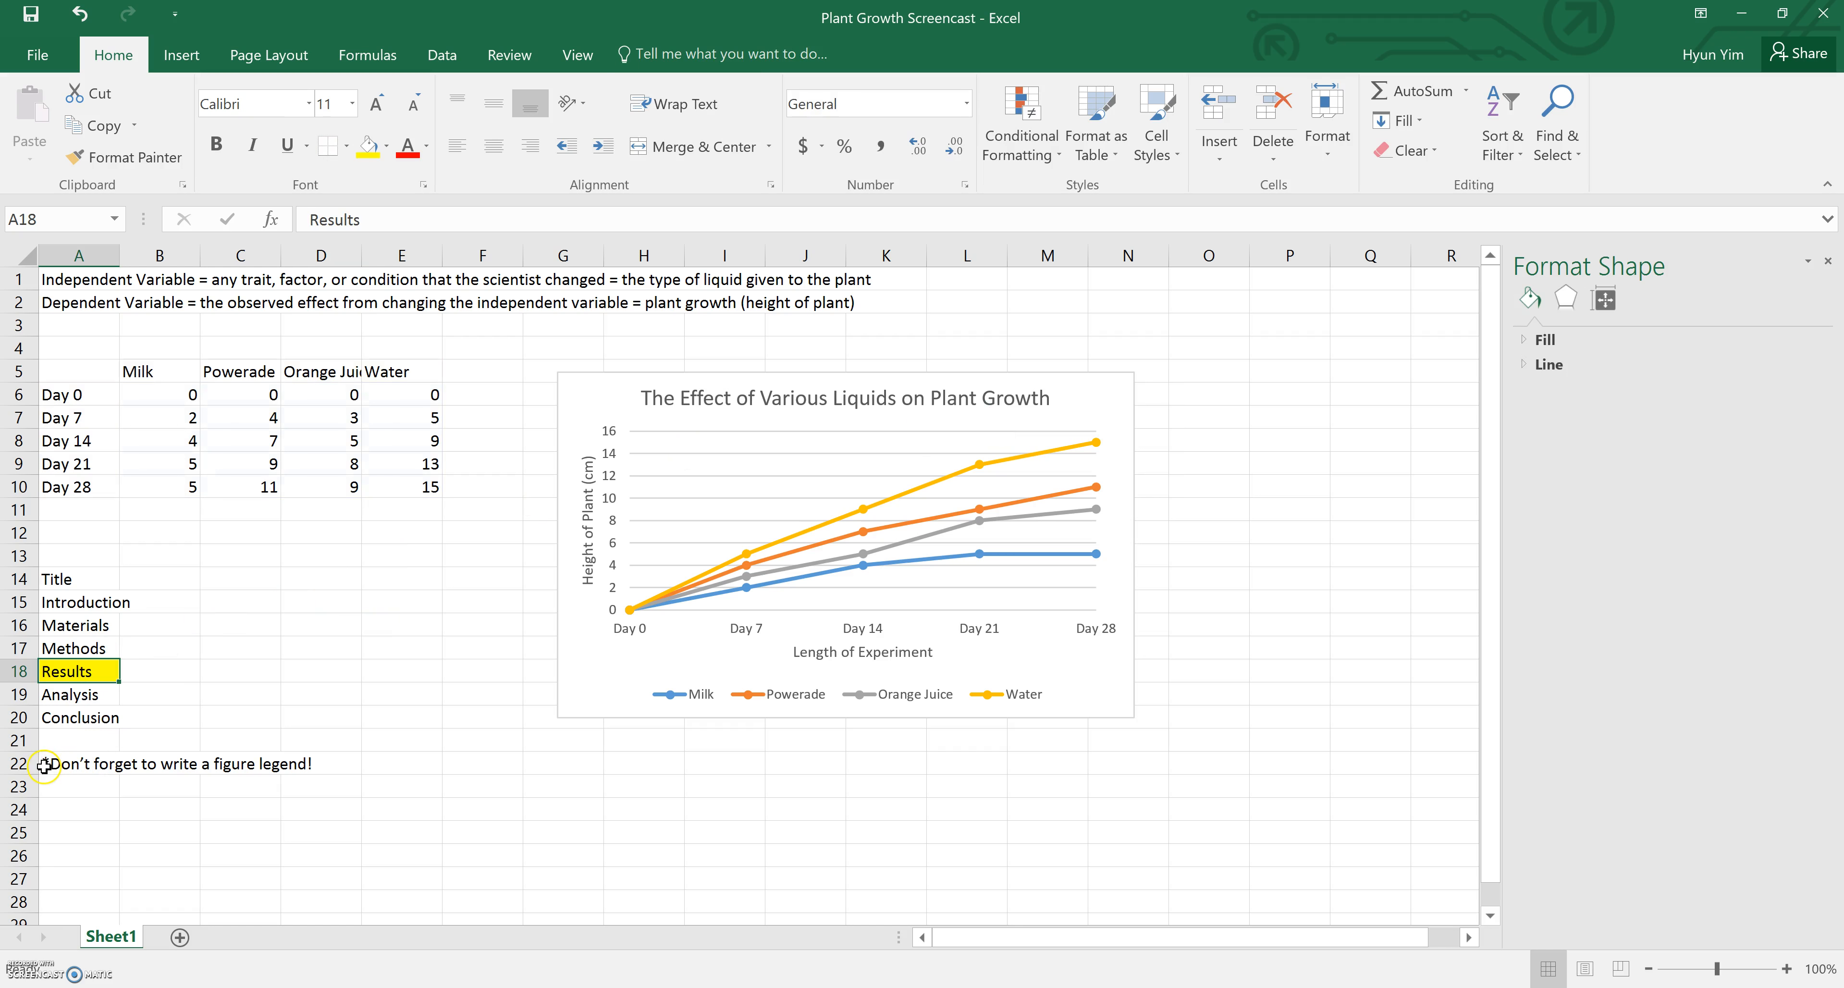
drag(44, 766, 327, 765)
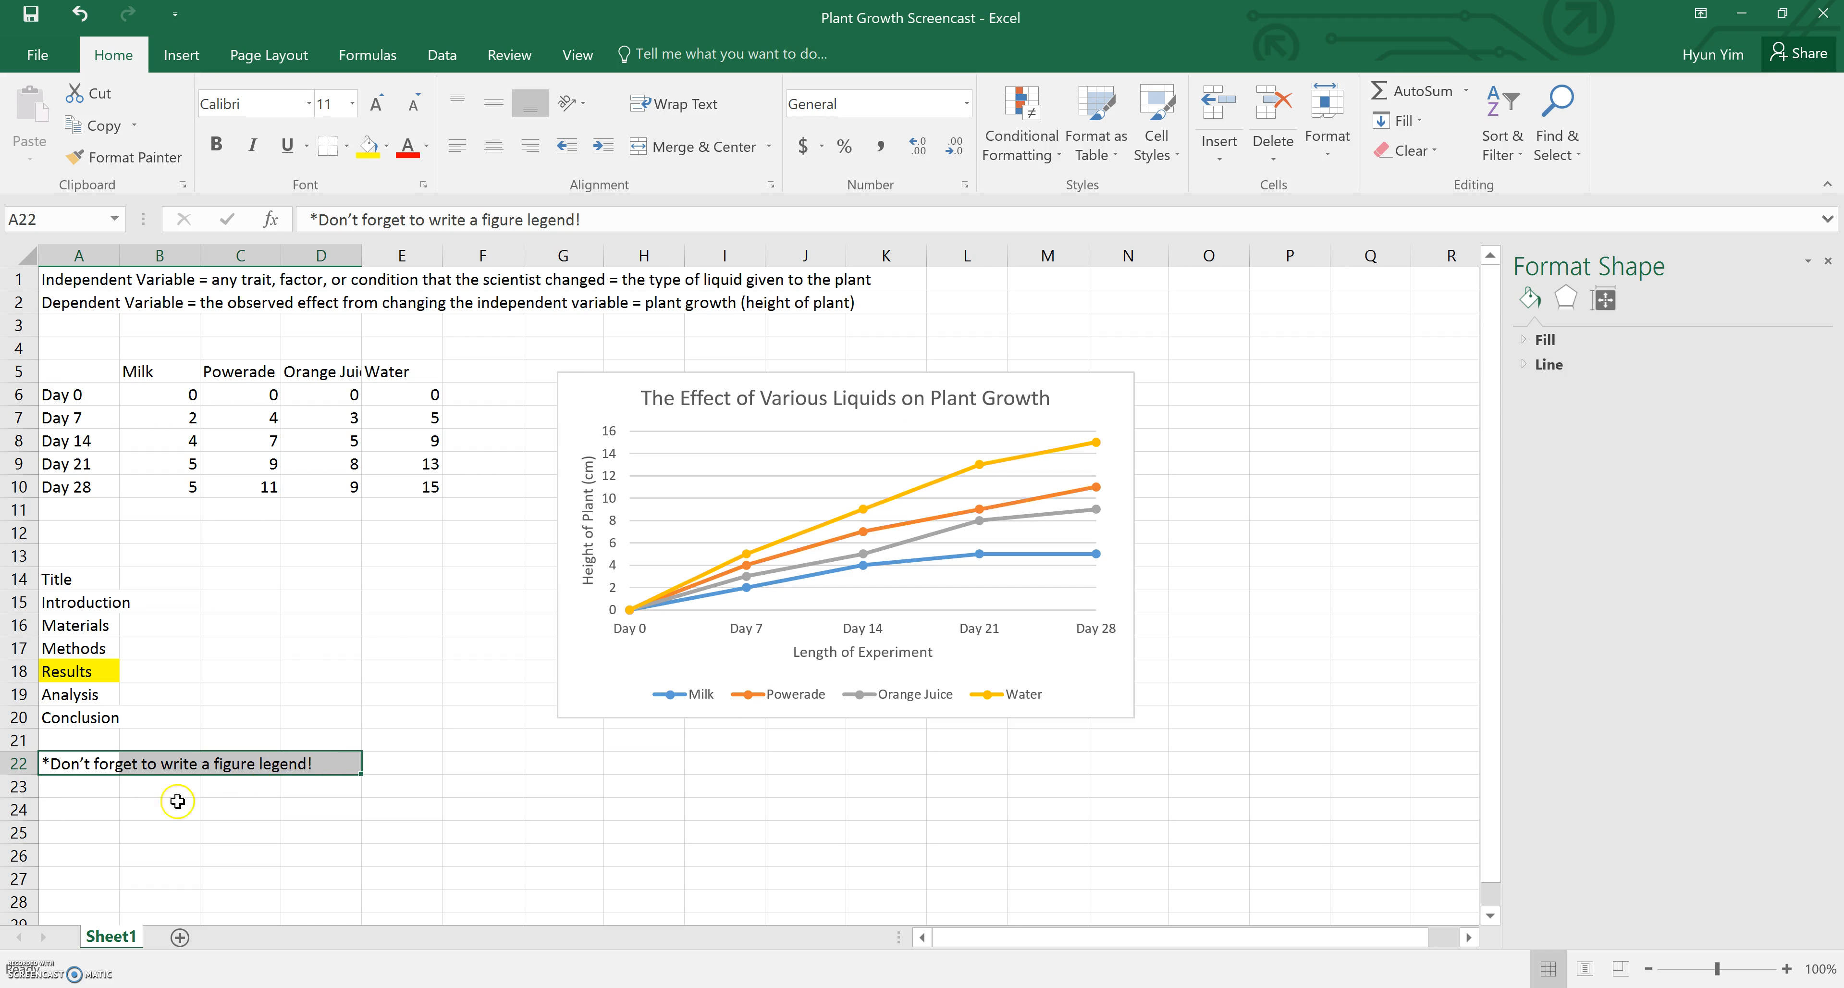
click(77, 811)
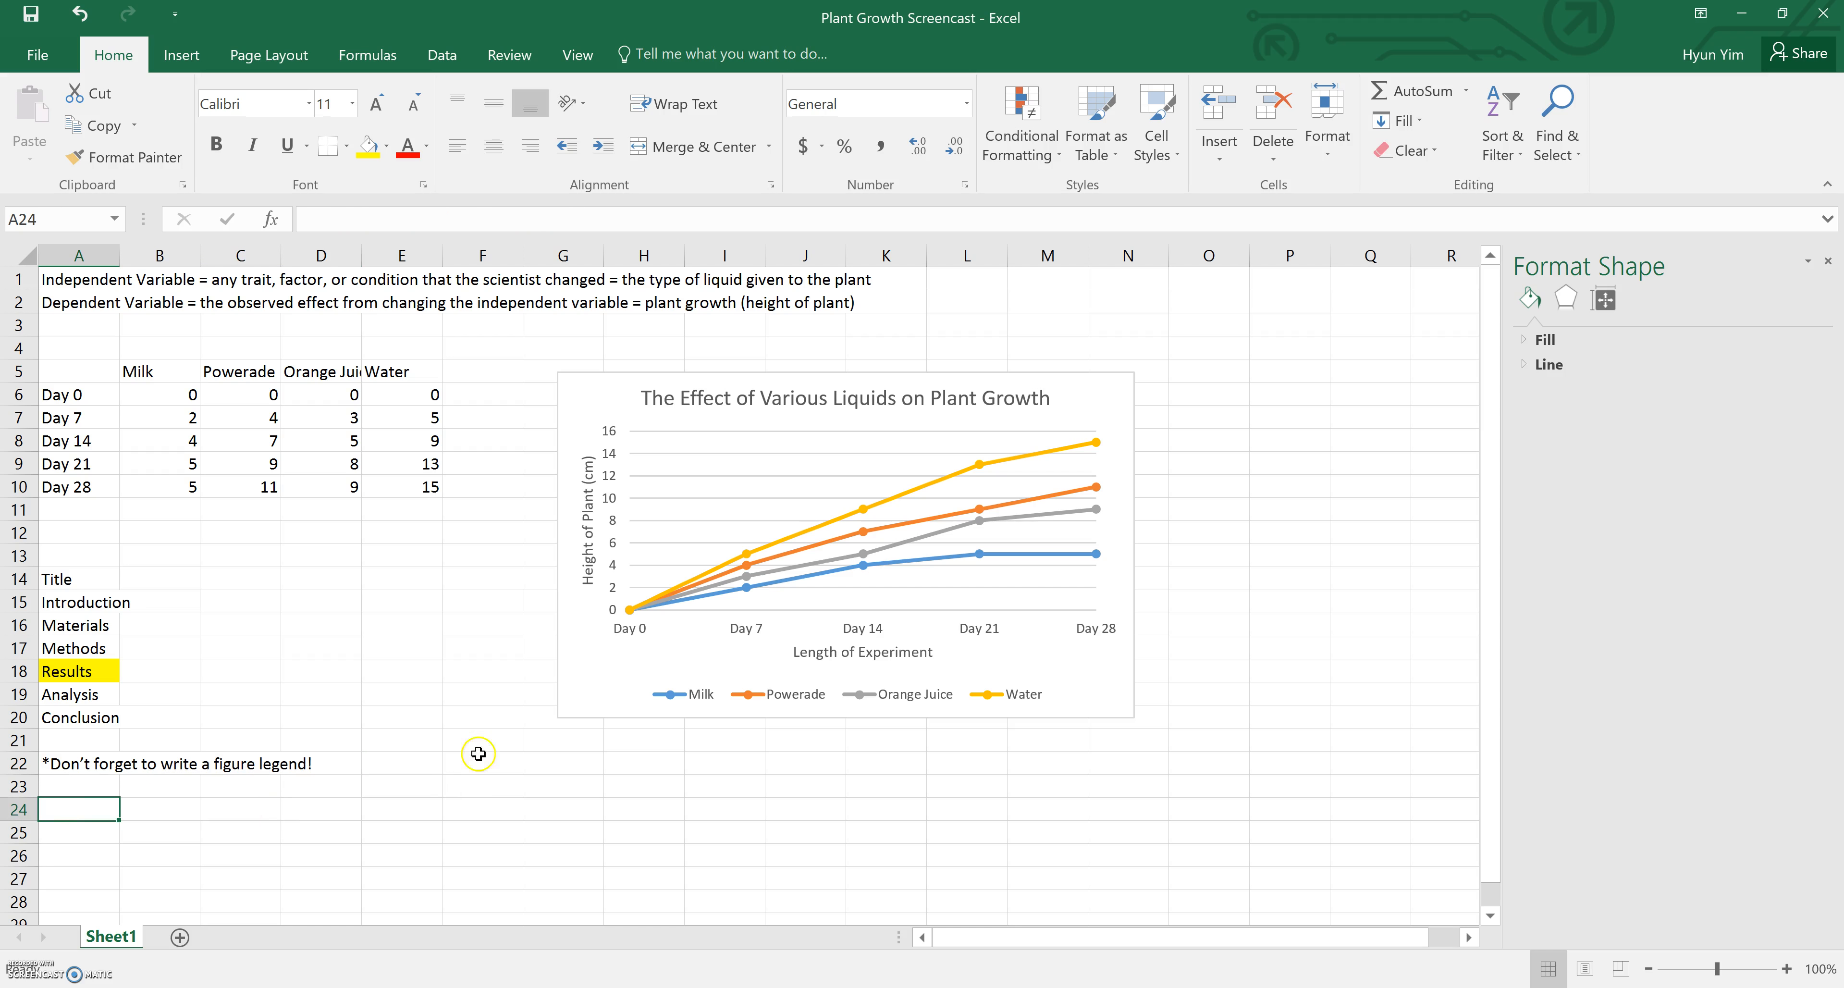